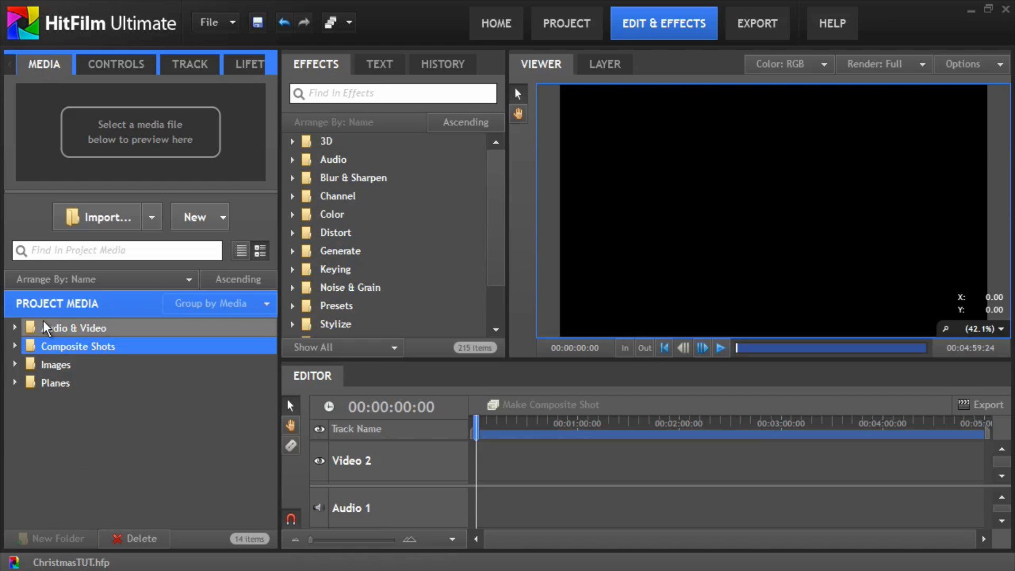
- Create a new composite shot named 'Base', changing its height from 720 to 1280
{"action": "left_click", "coordinate": [15, 346]}
{"action": "left_click", "coordinate": [215, 215]}
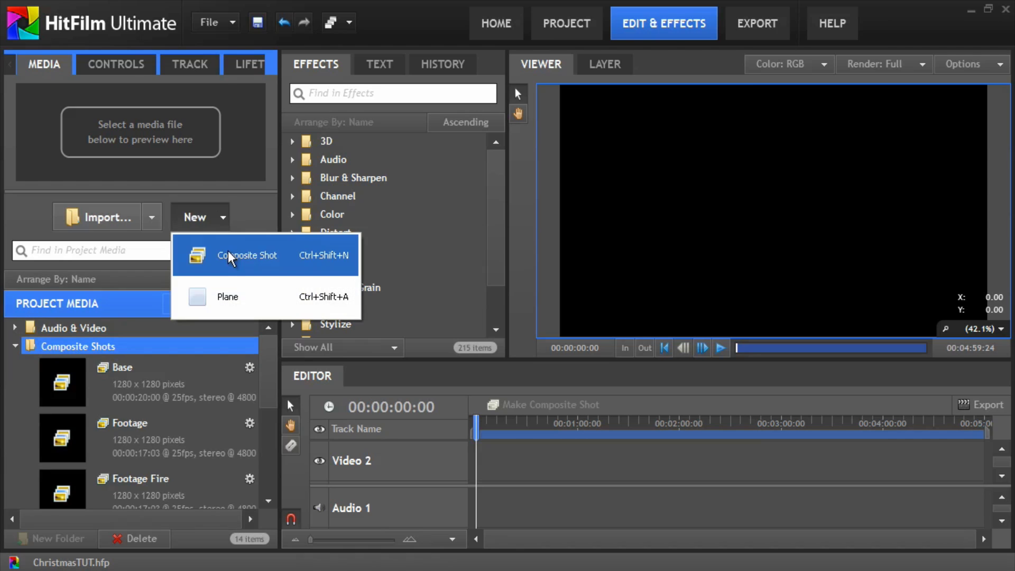
{"action": "left_click", "coordinate": [226, 252]}
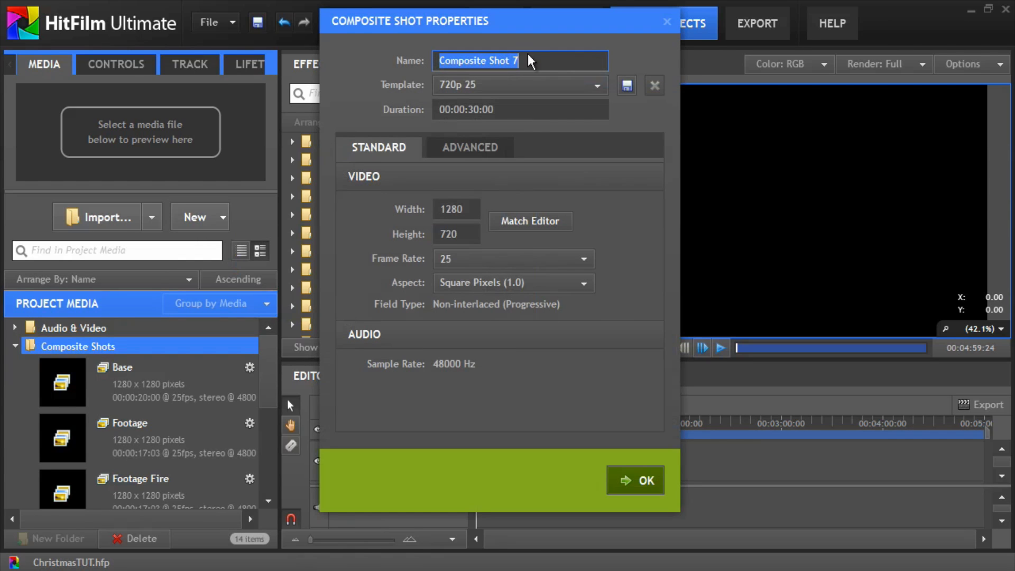
{"action": "type", "text": "Base"}
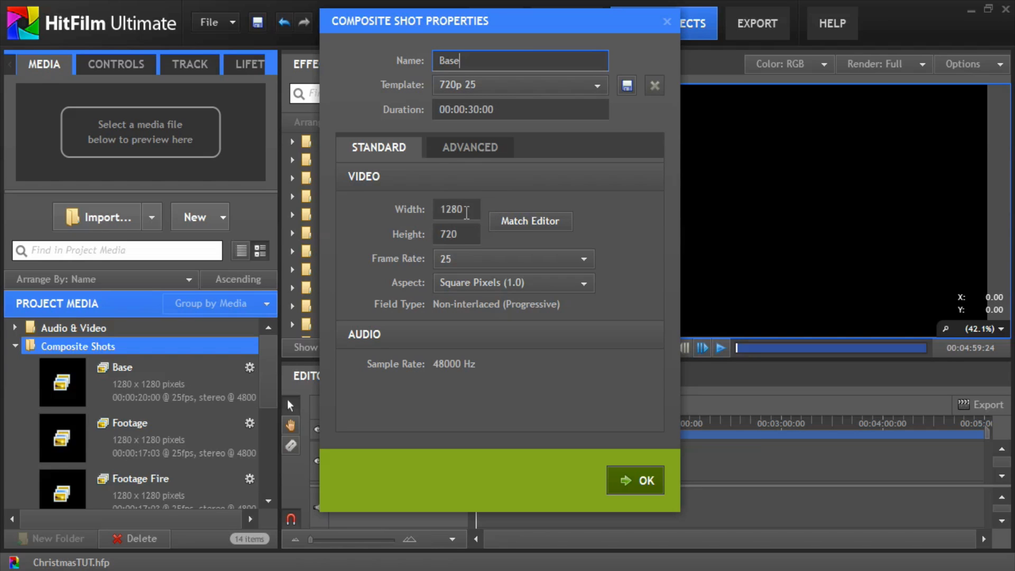
{"action": "left_click", "coordinate": [461, 233]}
{"action": "double_click", "coordinate": [461, 233]}
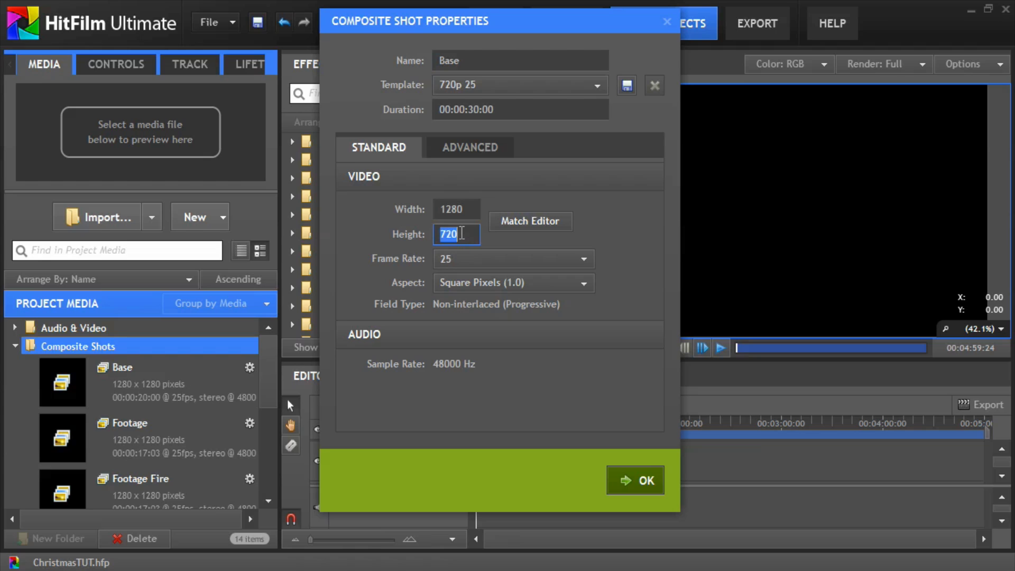
{"action": "type", "text": "1280"}
{"action": "left_click", "coordinate": [634, 482]}
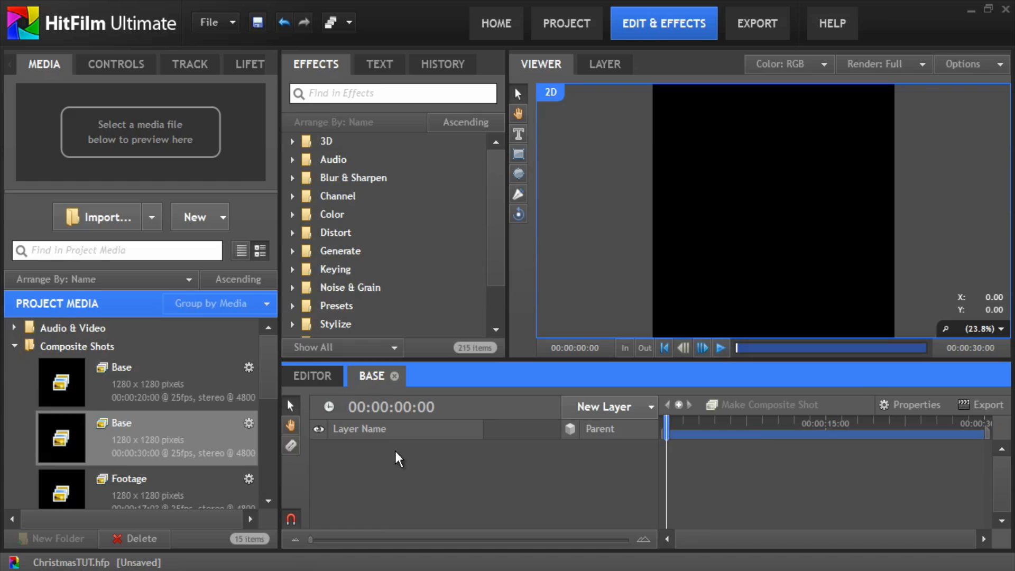
- Add a cyan plane layer named 'Base' to the composite
{"action": "right_click", "coordinate": [390, 446]}
{"action": "mouse_move", "coordinate": [410, 455]}
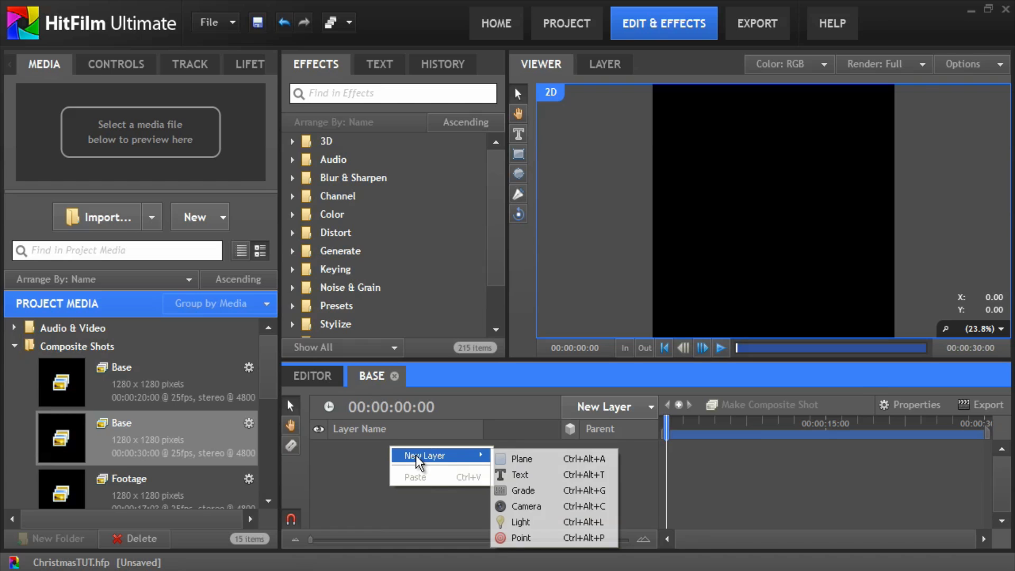
{"action": "left_click", "coordinate": [521, 458]}
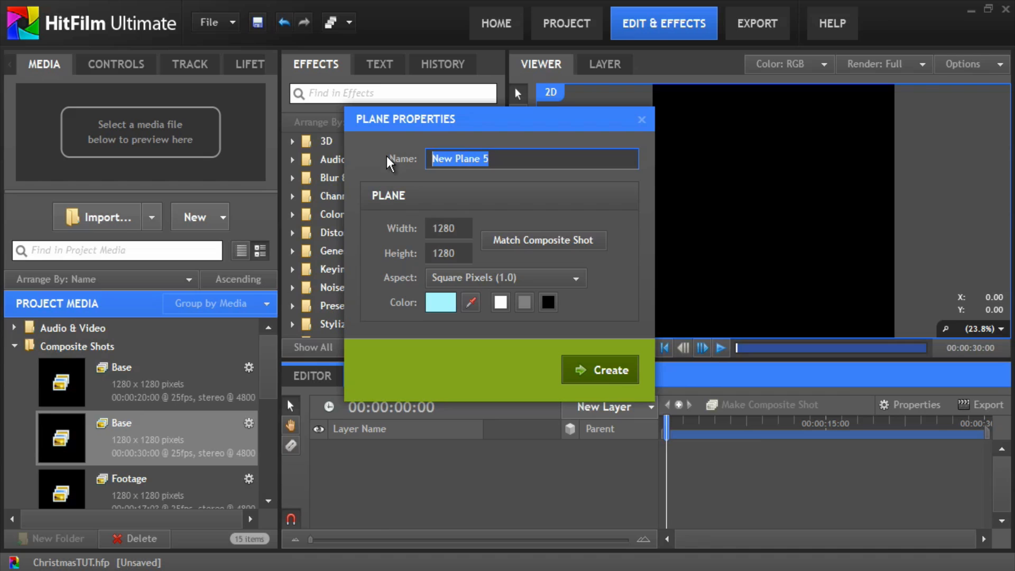
{"action": "type", "text": "Base"}
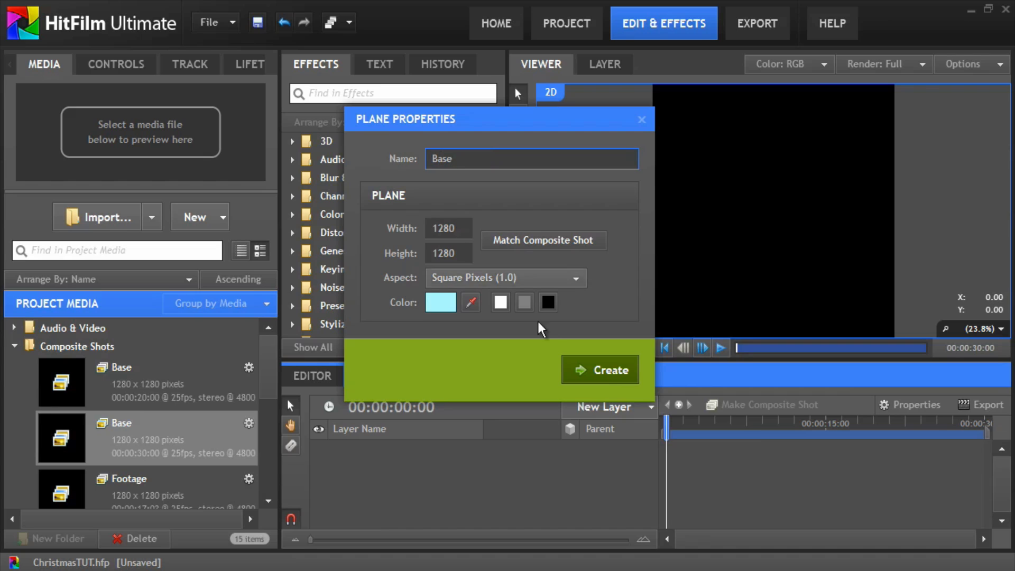
{"action": "left_click", "coordinate": [601, 366]}
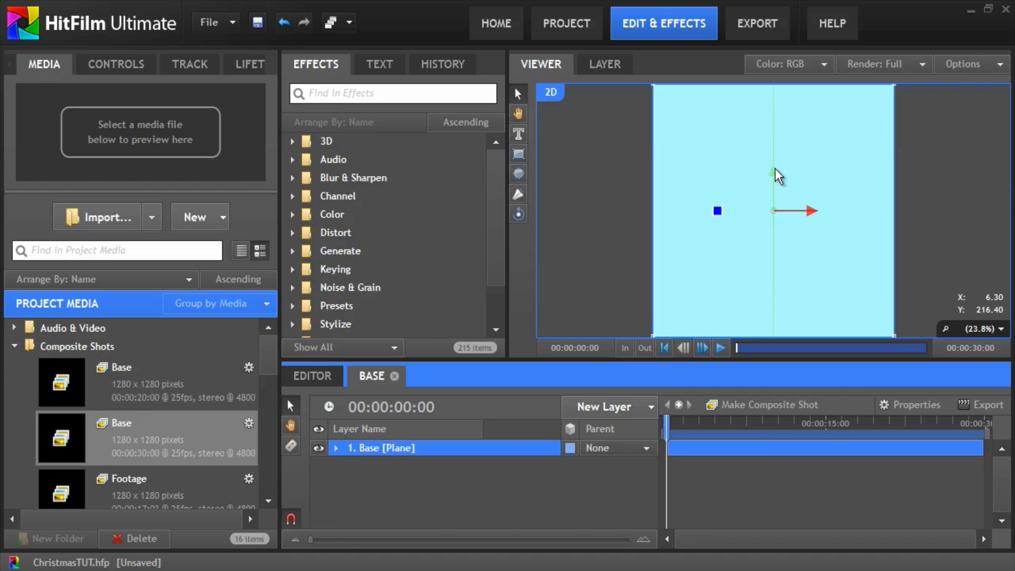
- Unlink the plane's scale, squash its height to 18%, and move it down to Y -205.9
{"action": "left_click", "coordinate": [337, 448]}
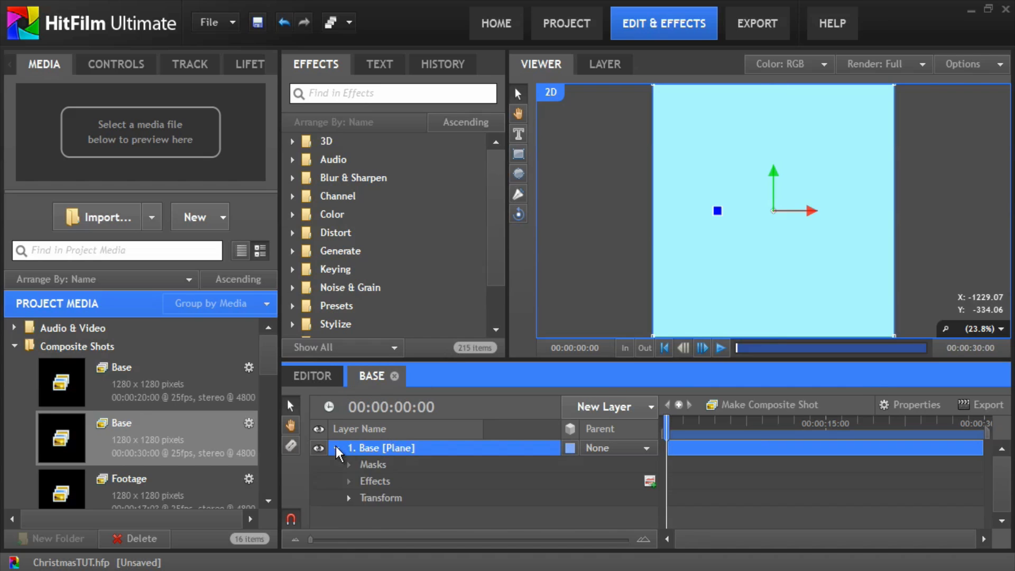
{"action": "left_click", "coordinate": [349, 498]}
{"action": "scroll", "coordinate": [400, 491], "scroll_direction": "down", "scroll_amount": 3}
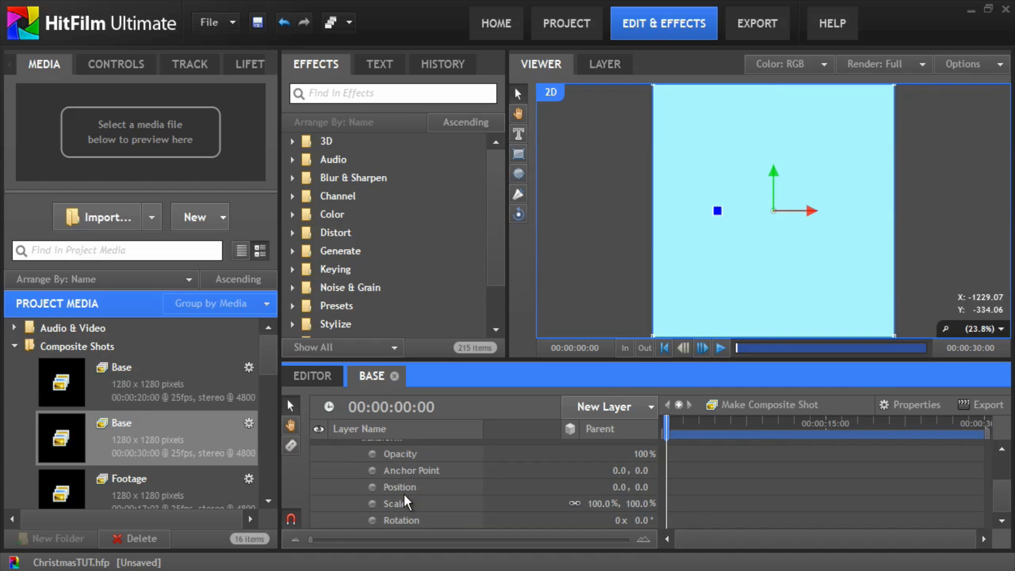
{"action": "left_click", "coordinate": [574, 503]}
{"action": "left_click_drag", "start_coordinate": [642, 504], "coordinate": [574, 497]}
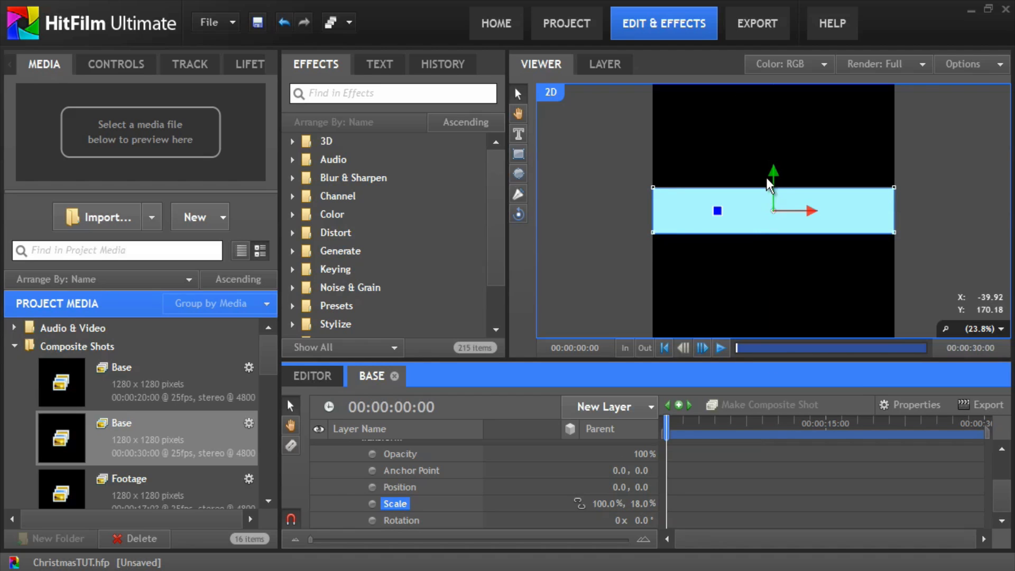
{"action": "left_click_drag", "start_coordinate": [775, 172], "coordinate": [770, 213]}
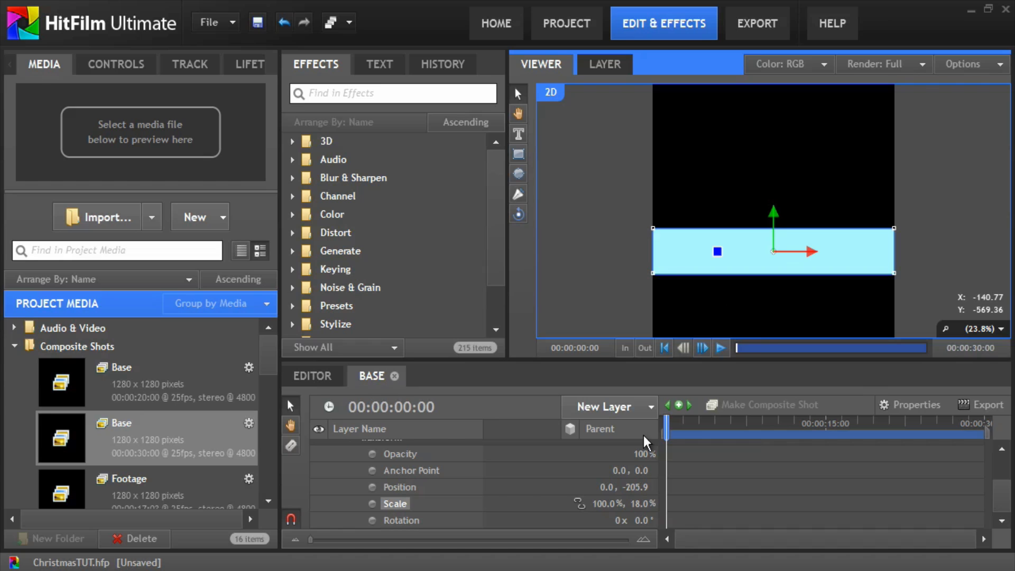
{"action": "scroll", "coordinate": [412, 508], "scroll_direction": "up", "scroll_amount": 3}
- Apply the Color Gradient effect to the Base plane
{"action": "left_click", "coordinate": [391, 449]}
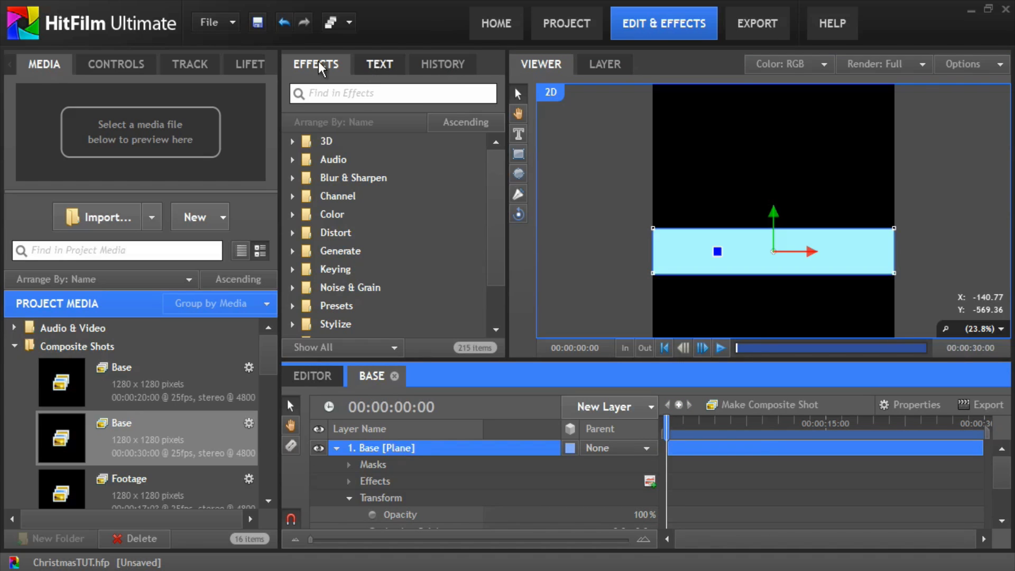
{"action": "left_click", "coordinate": [301, 63]}
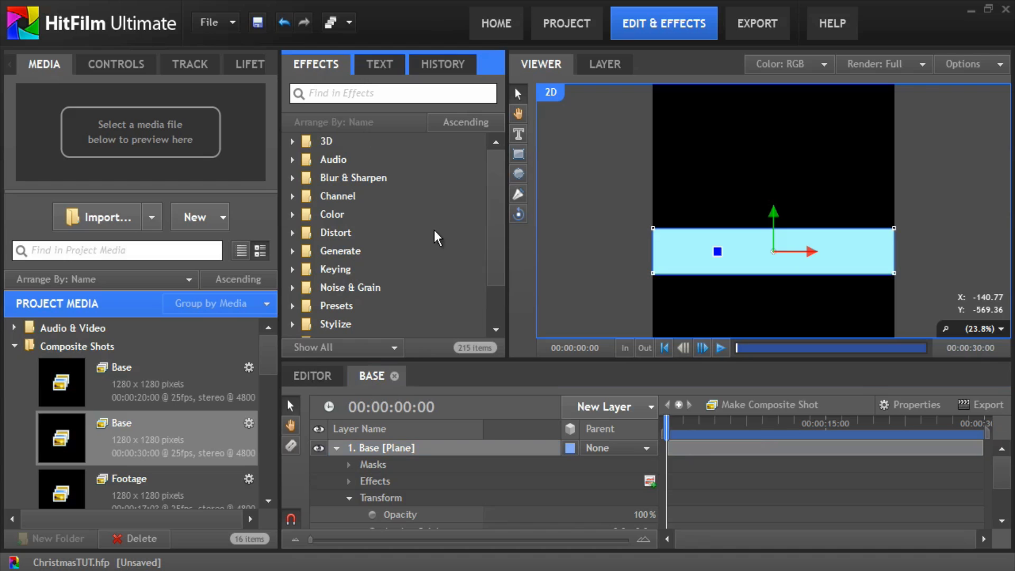
{"action": "left_click", "coordinate": [391, 94]}
{"action": "type", "text": "col"}
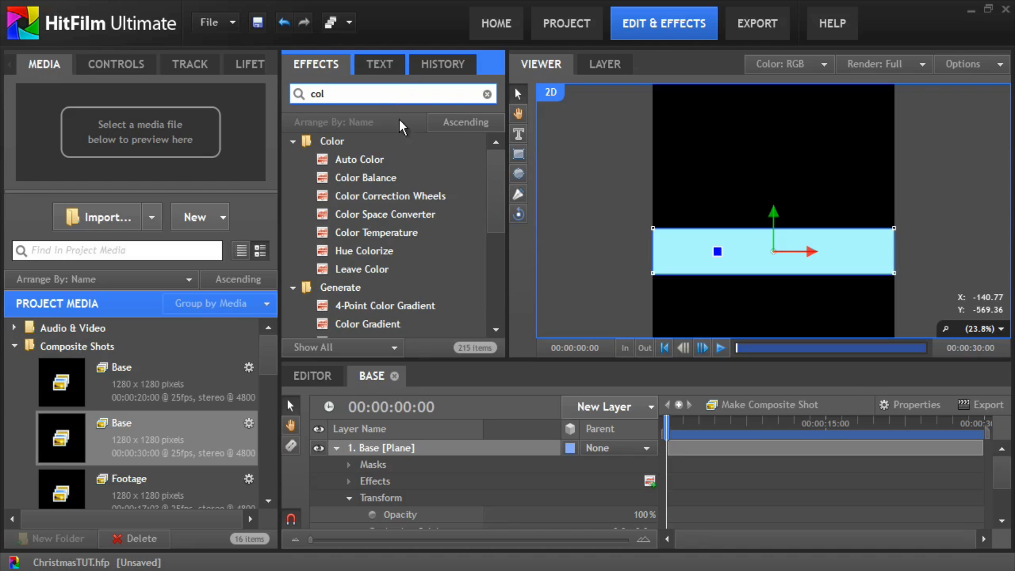
{"action": "left_click_drag", "start_coordinate": [340, 323], "coordinate": [388, 450]}
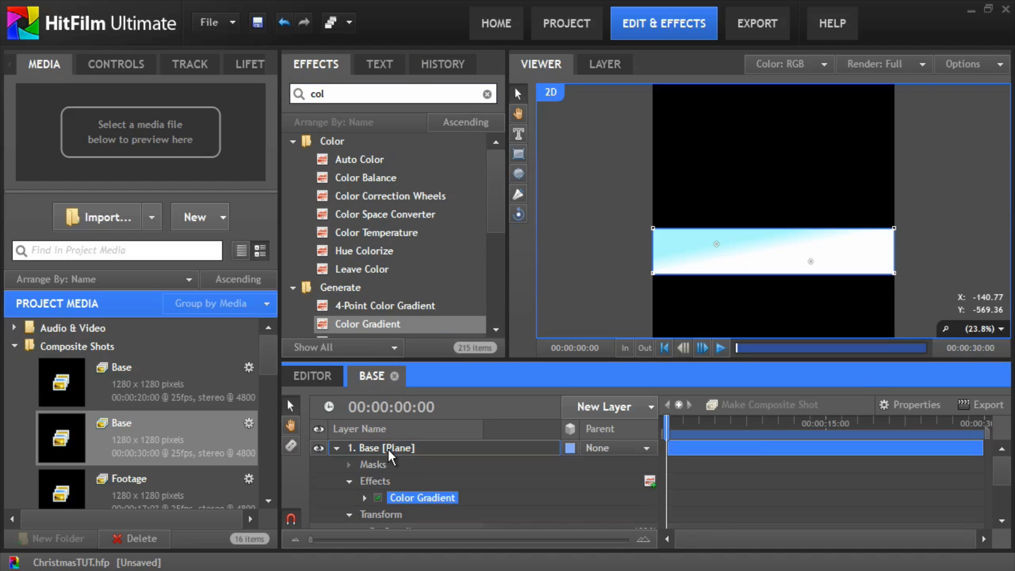
{"action": "left_click", "coordinate": [151, 60]}
{"action": "left_click", "coordinate": [28, 160]}
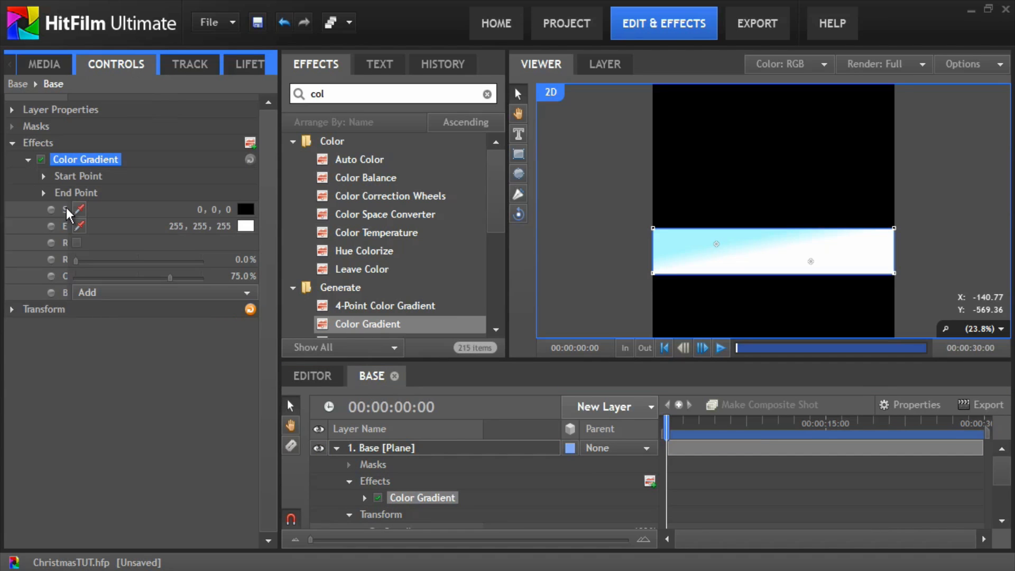
{"action": "left_click_drag", "start_coordinate": [67, 92], "coordinate": [125, 107]}
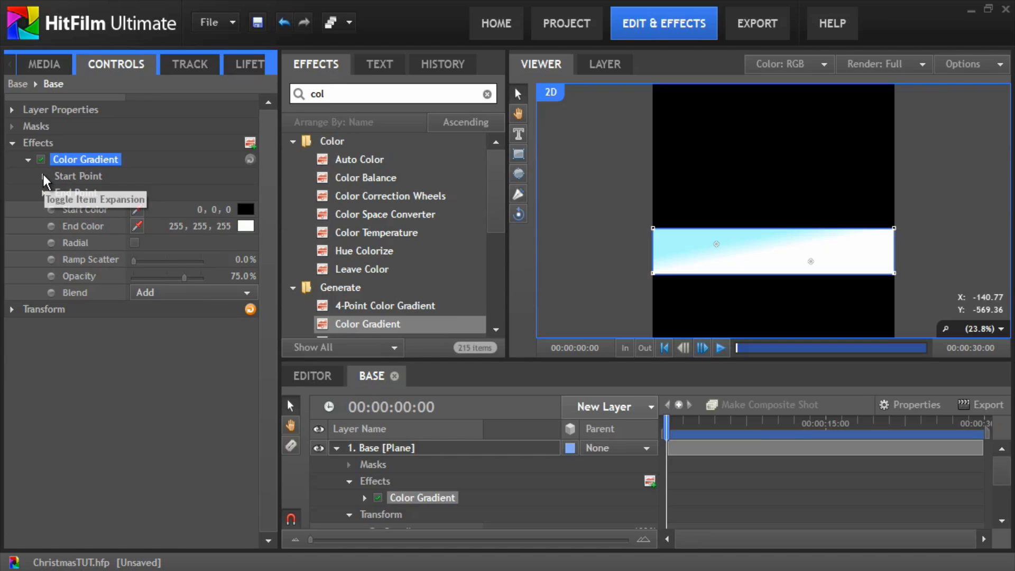
- Set the gradient start point Y to 420, start colour 170,0,0 and end colour 255,255,126
{"action": "left_click", "coordinate": [44, 176]}
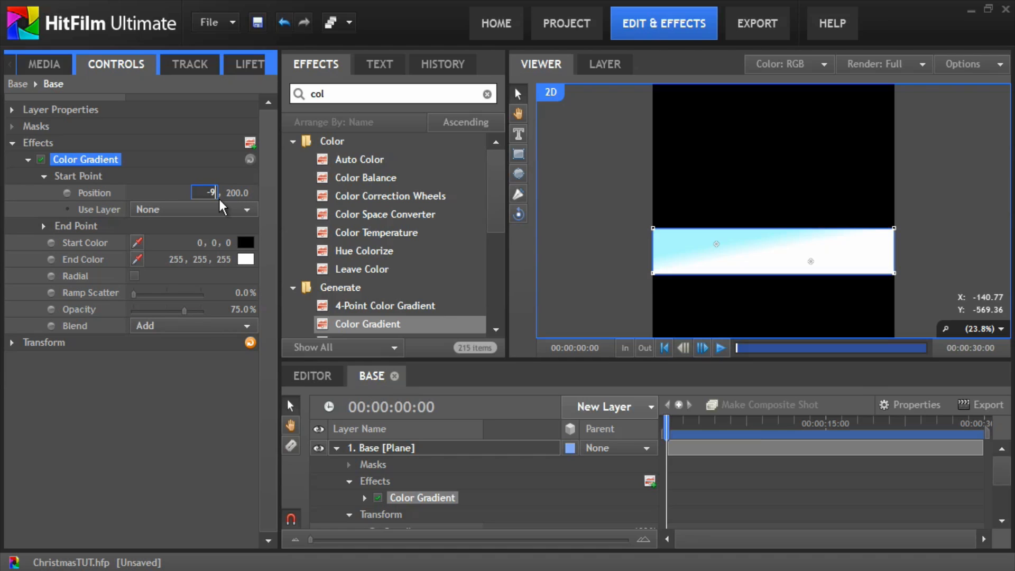
{"action": "key", "text": "Tab"}
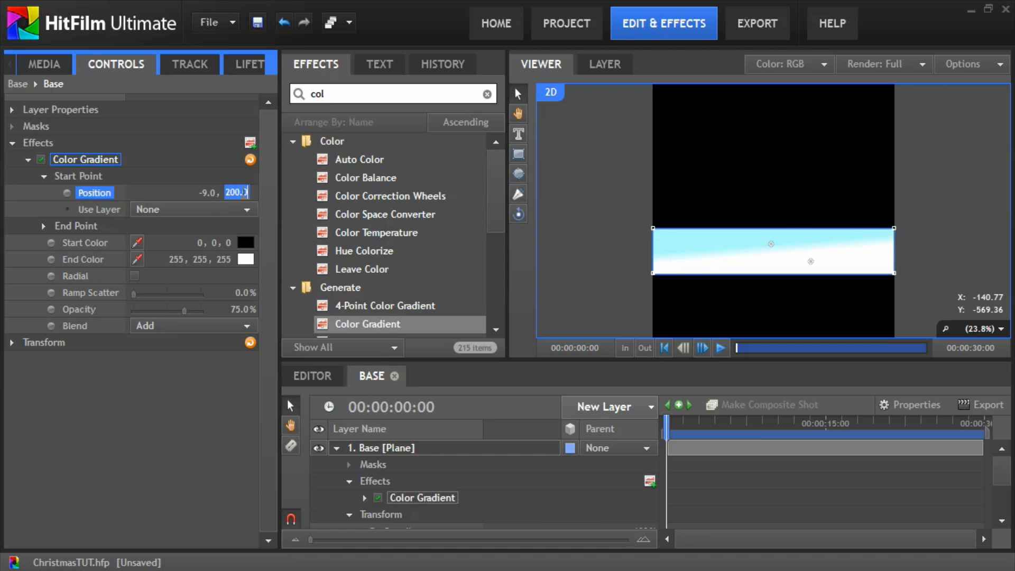
{"action": "type", "text": "420"}
{"action": "key", "text": "Return"}
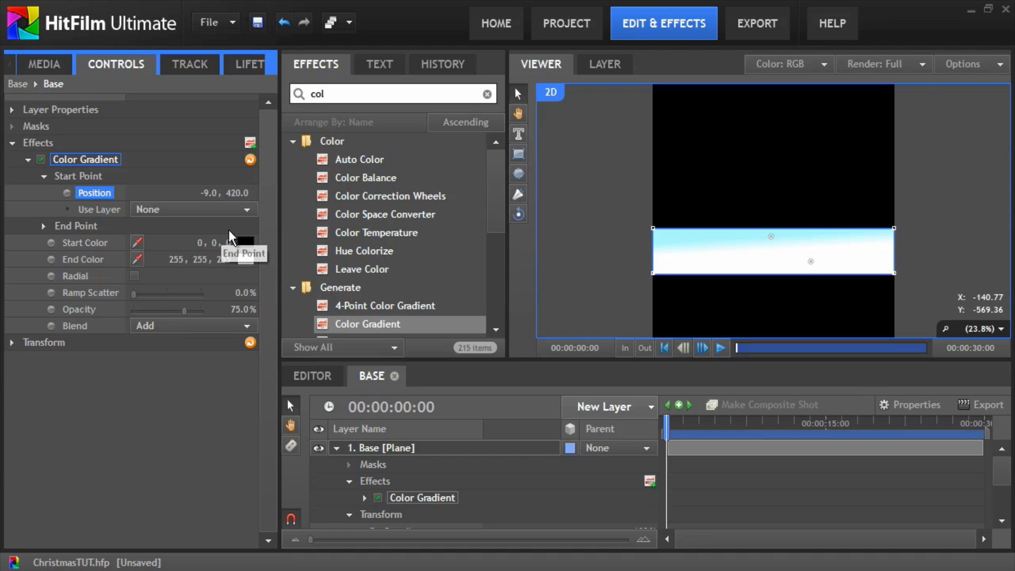
{"action": "left_click", "coordinate": [201, 242]}
{"action": "type", "text": "170"}
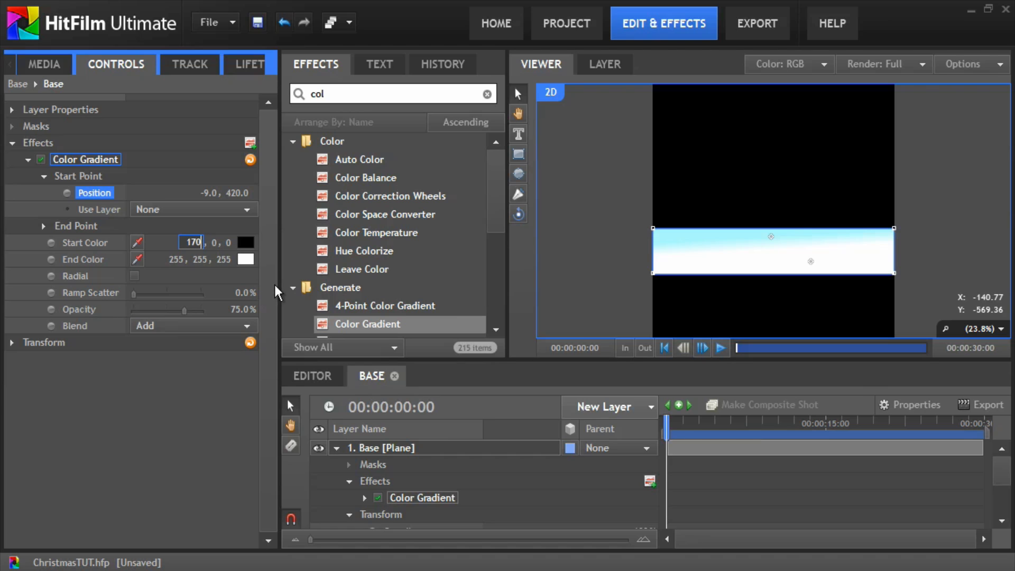
{"action": "left_click", "coordinate": [206, 266]}
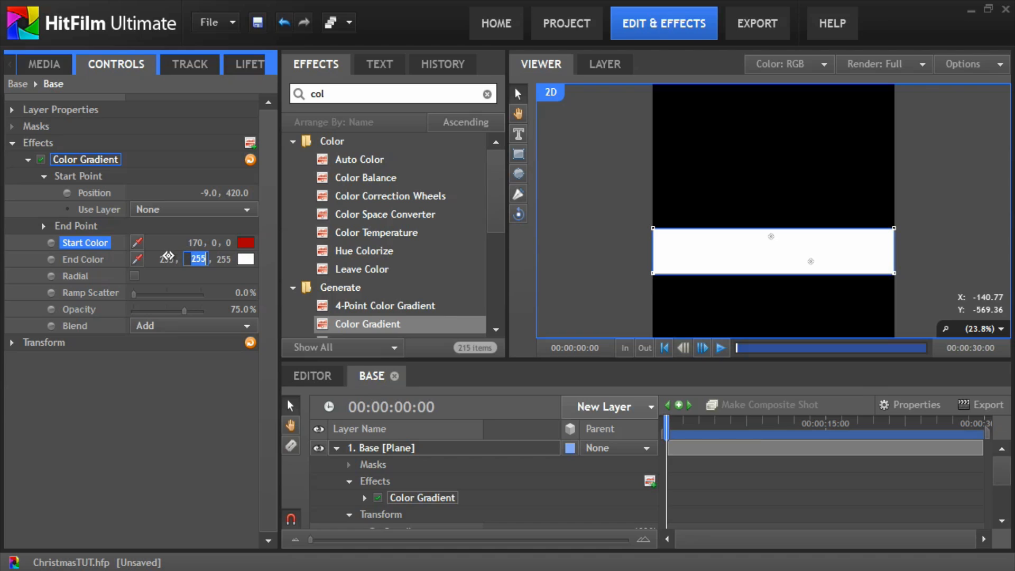
{"action": "left_click", "coordinate": [215, 259]}
{"action": "type", "text": "126"}
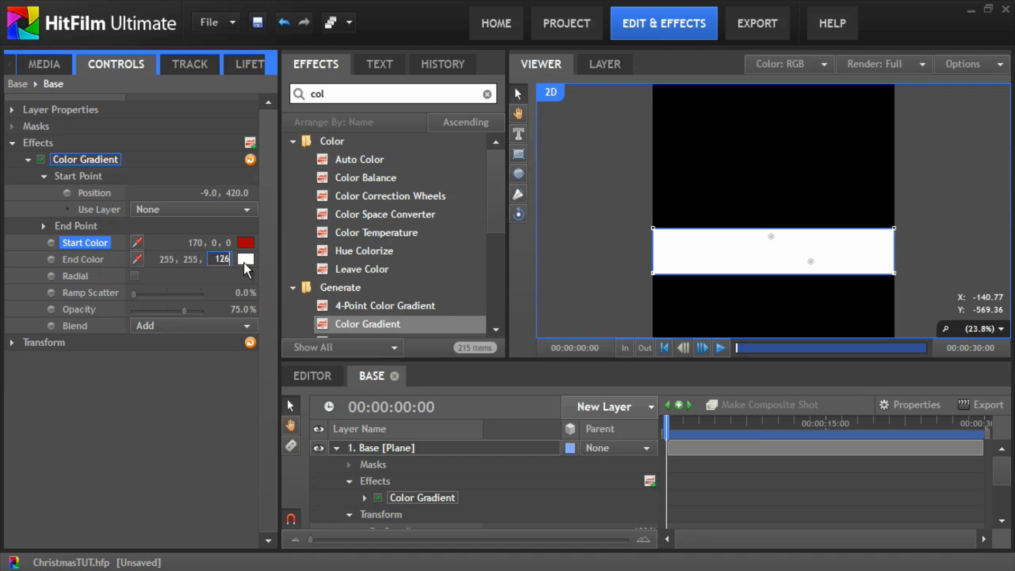
{"action": "key", "text": "Return"}
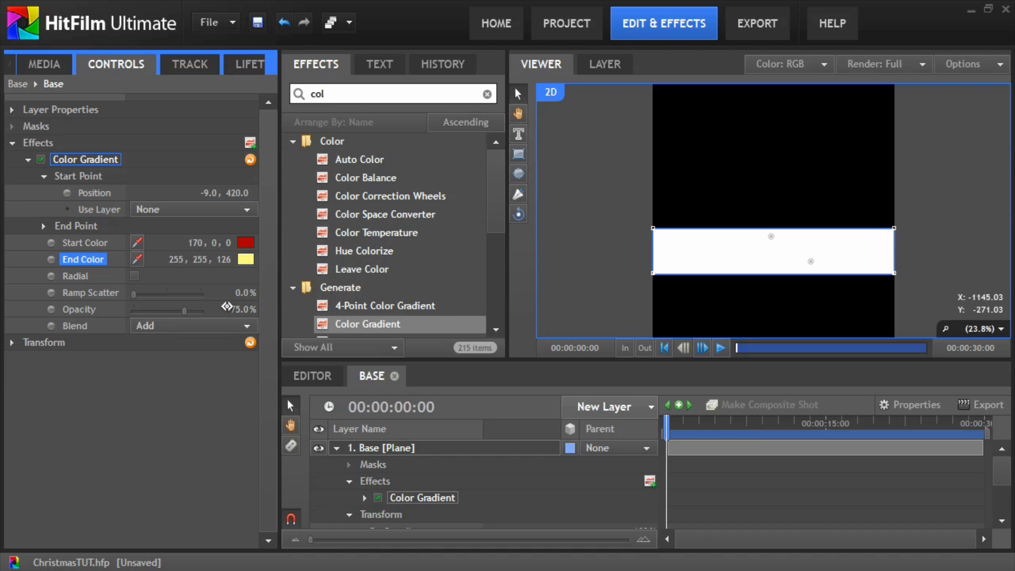
- Set the gradient blend to None and opacity to 100%, then nudge the start point
{"action": "left_click", "coordinate": [224, 326]}
{"action": "left_click", "coordinate": [197, 343]}
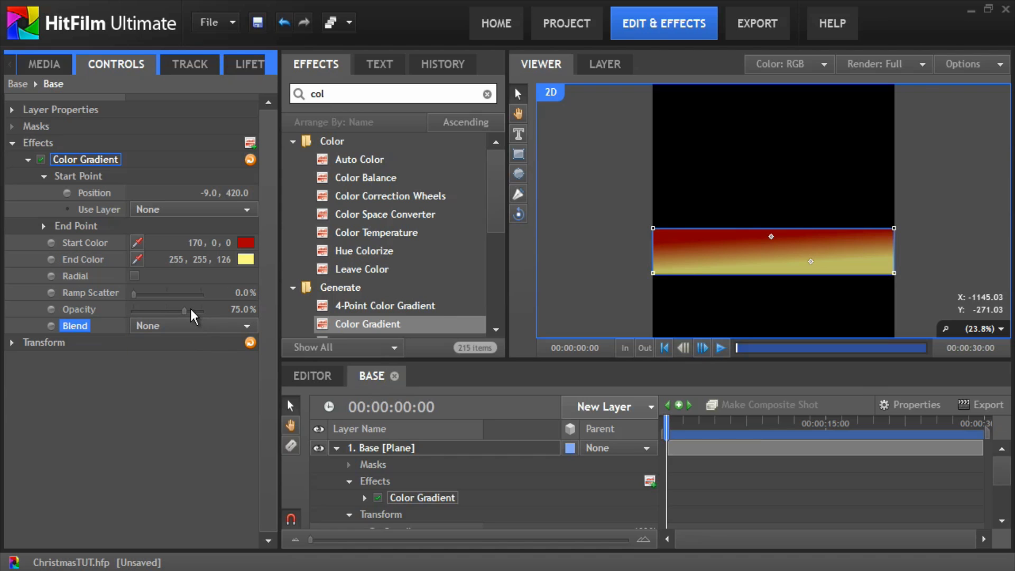
{"action": "left_click_drag", "start_coordinate": [185, 311], "coordinate": [242, 316]}
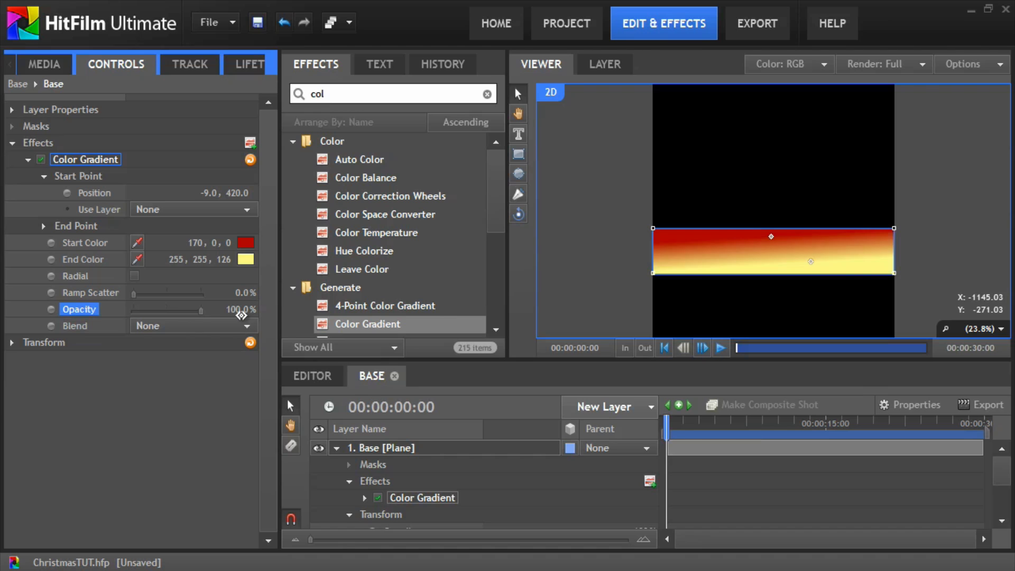
{"action": "left_click_drag", "start_coordinate": [218, 192], "coordinate": [170, 171]}
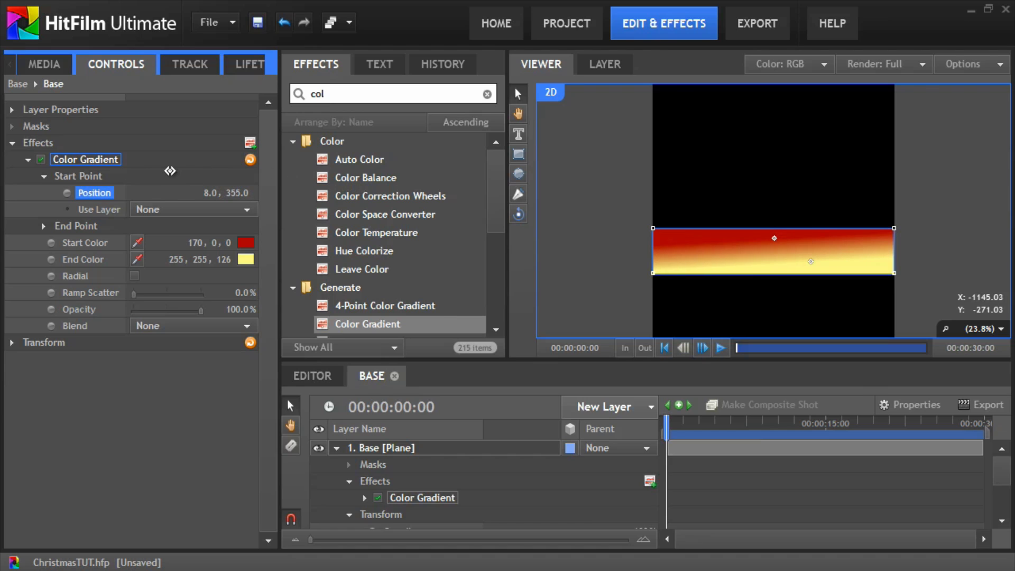
- Add a new 800 × 800 text layer to the Base composite
{"action": "left_click", "coordinate": [336, 448]}
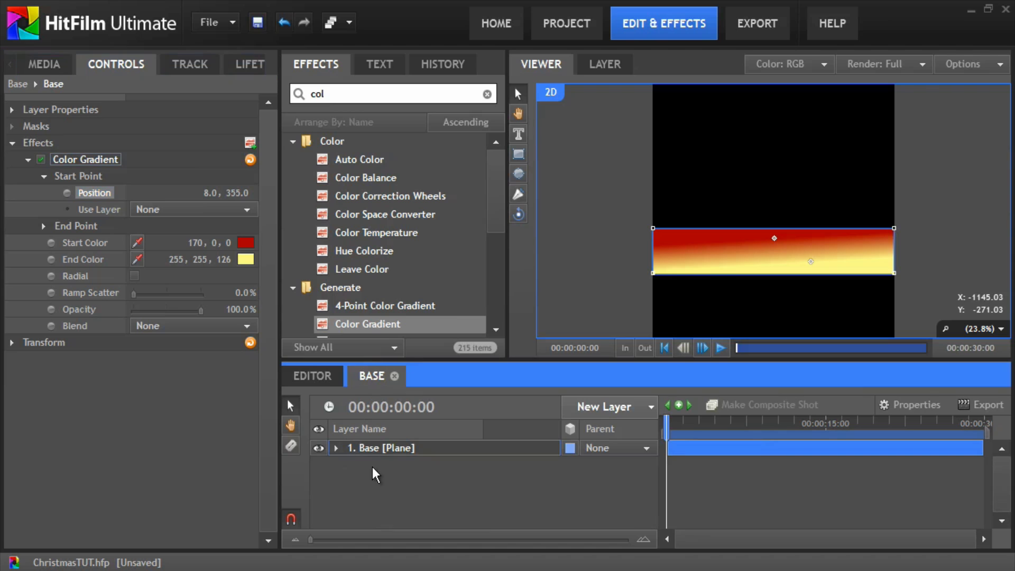
{"action": "right_click", "coordinate": [377, 469]}
{"action": "mouse_move", "coordinate": [395, 476]}
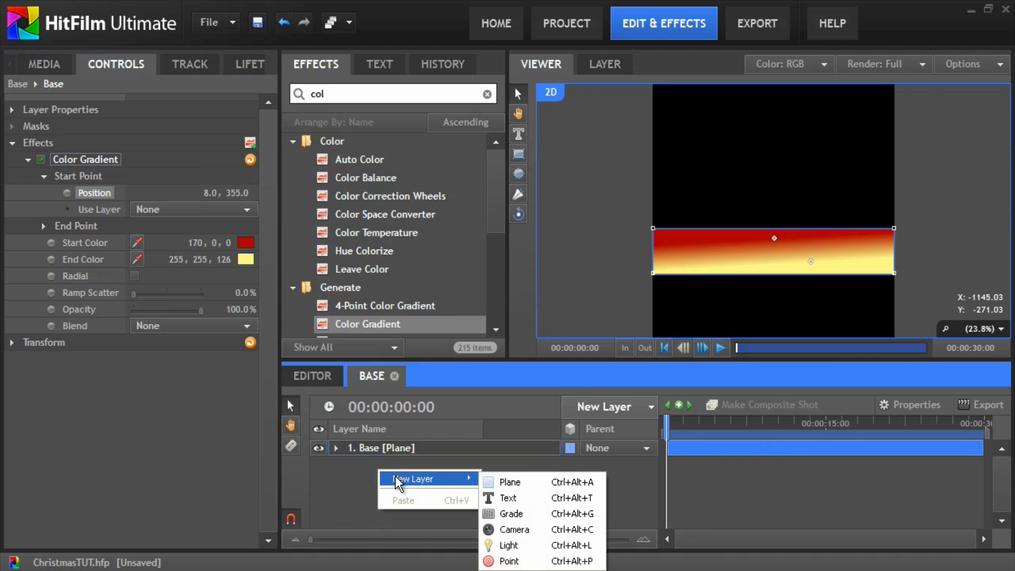
{"action": "left_click", "coordinate": [518, 496]}
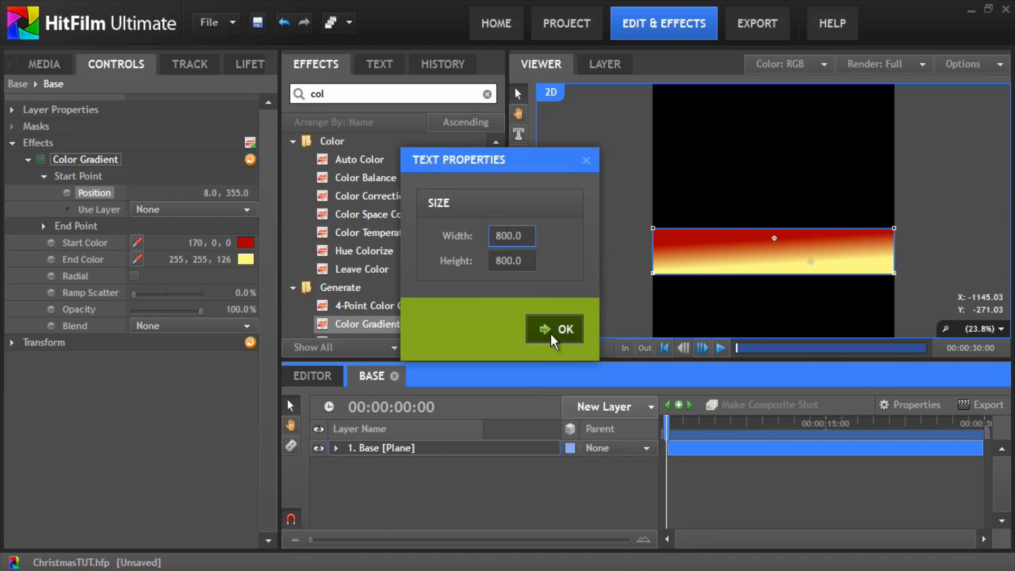
{"action": "left_click", "coordinate": [551, 330]}
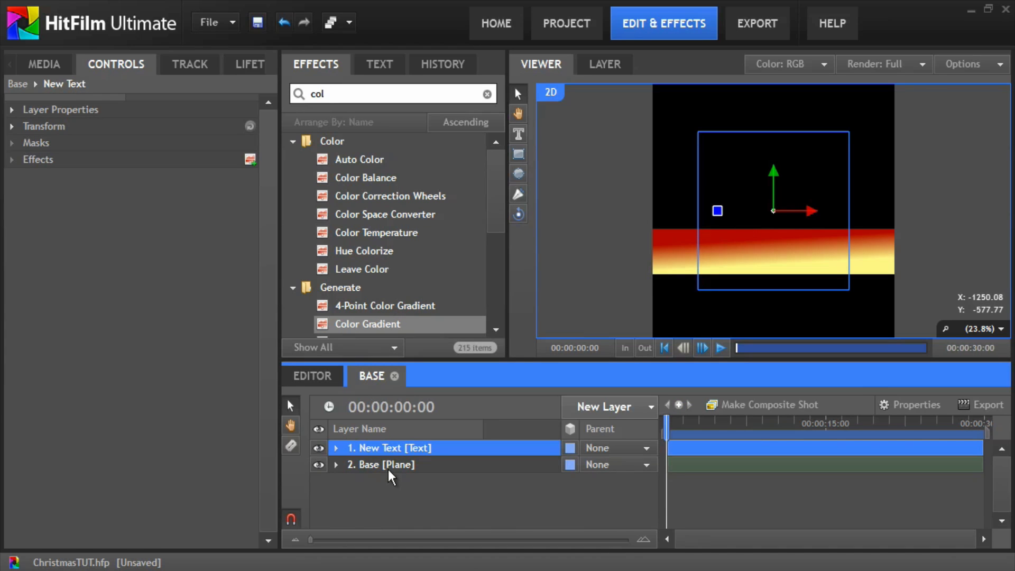
{"action": "left_click", "coordinate": [772, 203]}
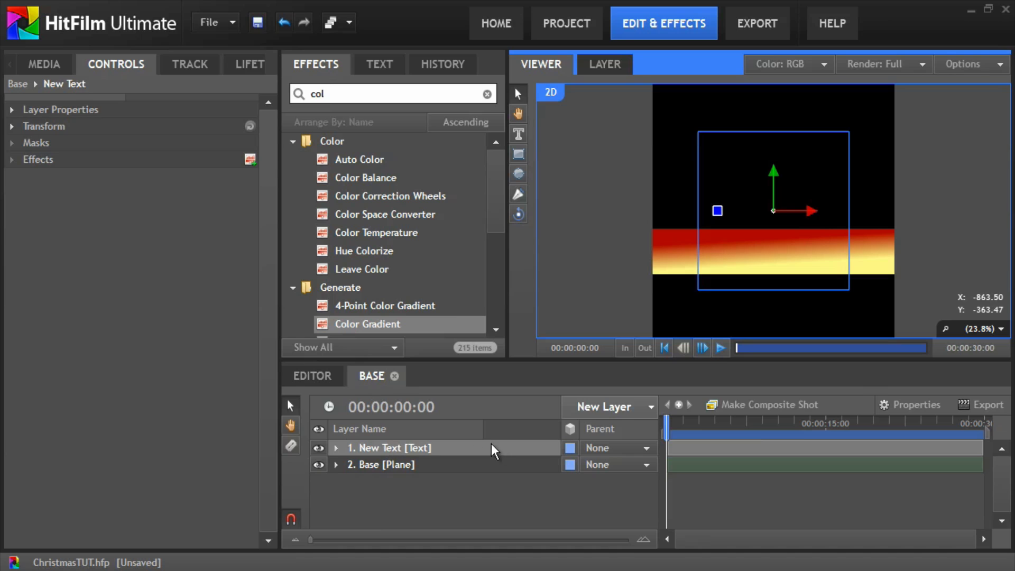
{"action": "left_click", "coordinate": [363, 444]}
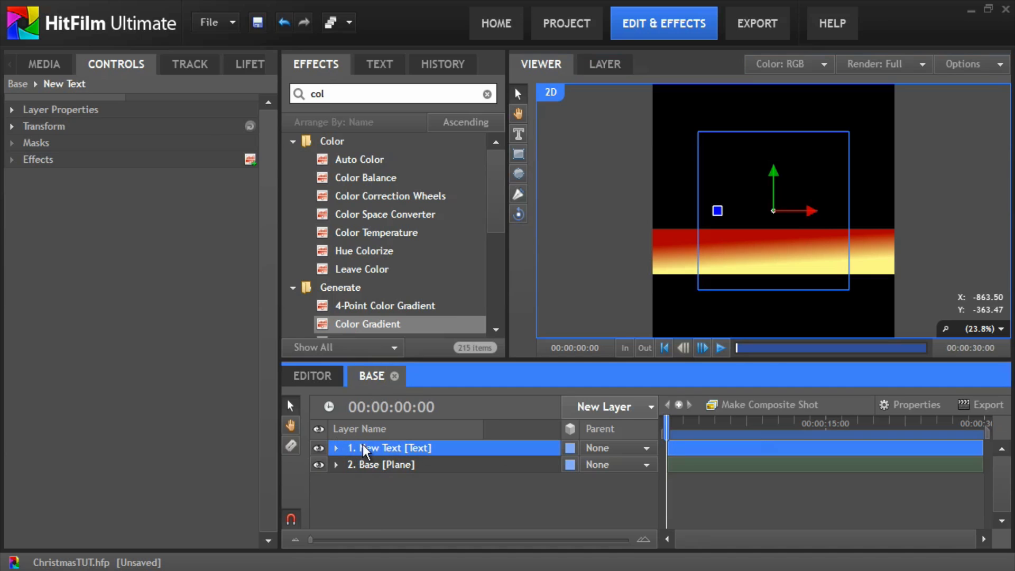
{"action": "left_click", "coordinate": [392, 441]}
{"action": "left_click", "coordinate": [736, 215]}
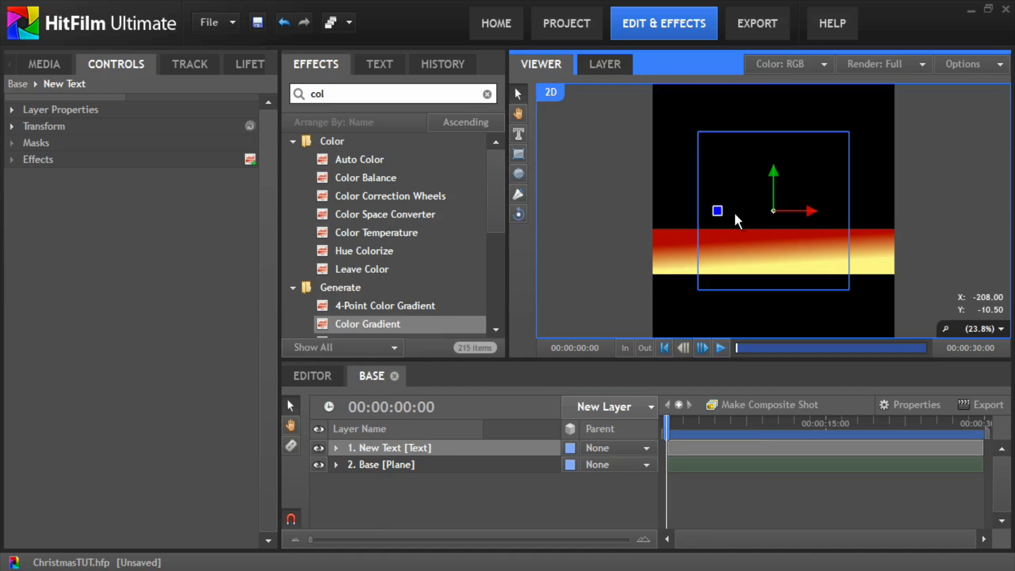
- Type 'Hello Everyone' on the canvas with the Text tool
{"action": "left_click", "coordinate": [380, 66]}
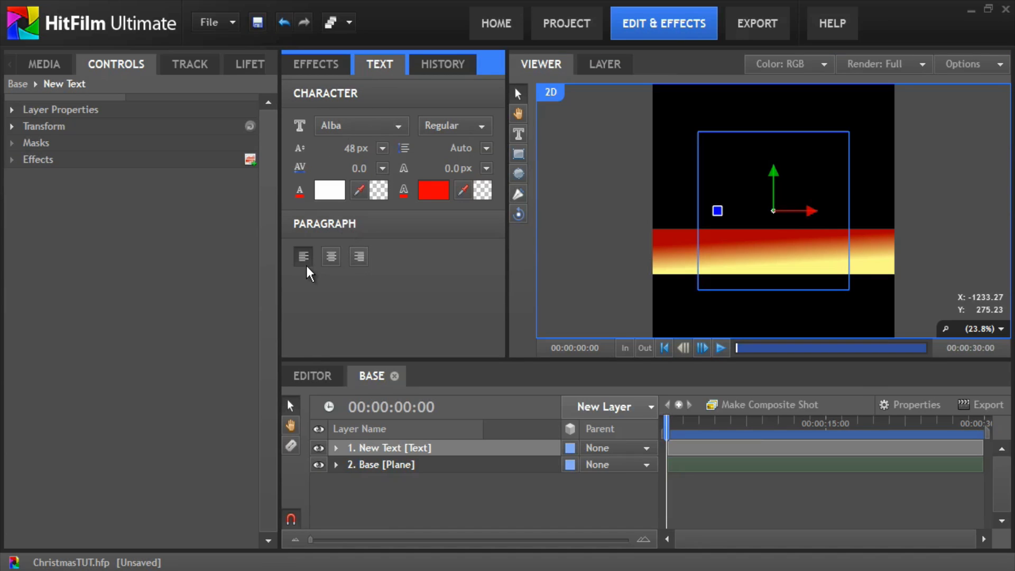
{"action": "left_click", "coordinate": [777, 249]}
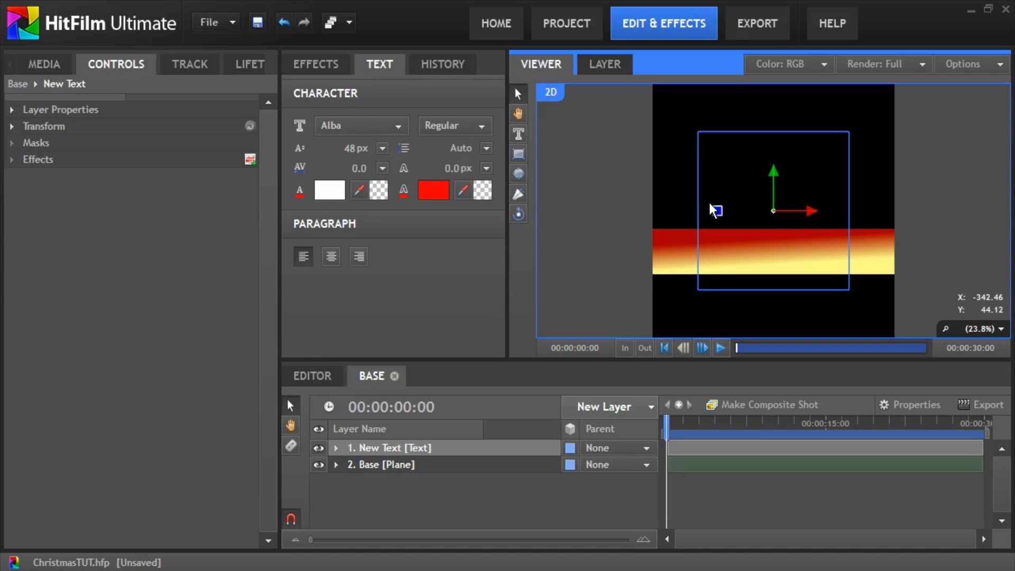
{"action": "scroll", "coordinate": [729, 207], "scroll_direction": "down", "scroll_amount": 3}
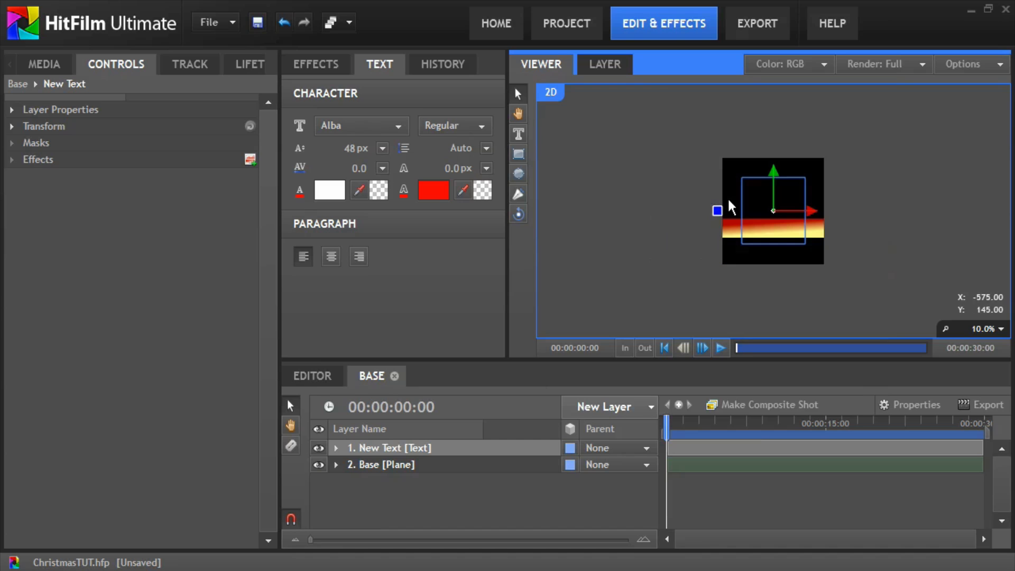
{"action": "left_click", "coordinate": [518, 135]}
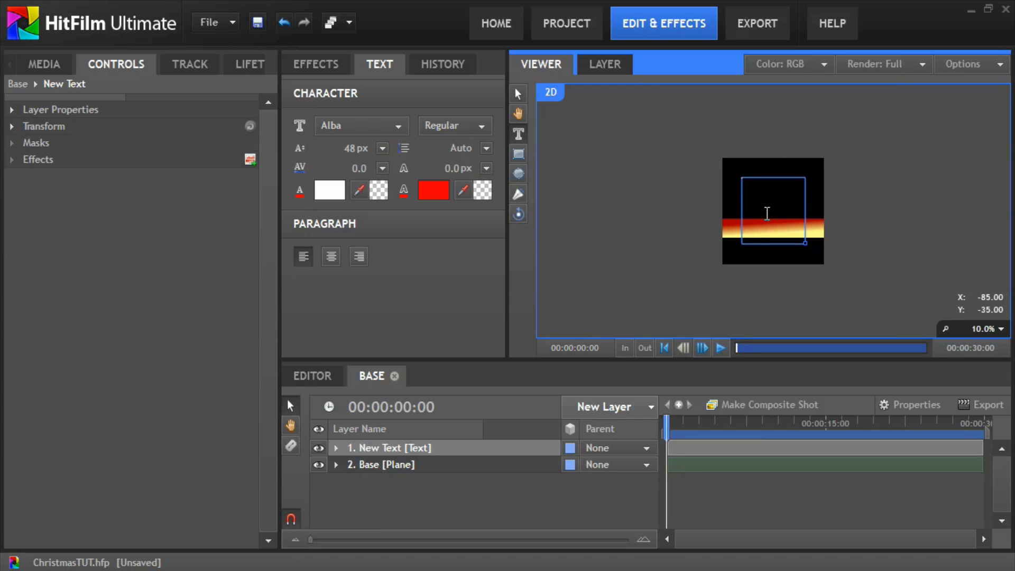
{"action": "scroll", "coordinate": [764, 217], "scroll_direction": "up", "scroll_amount": 3}
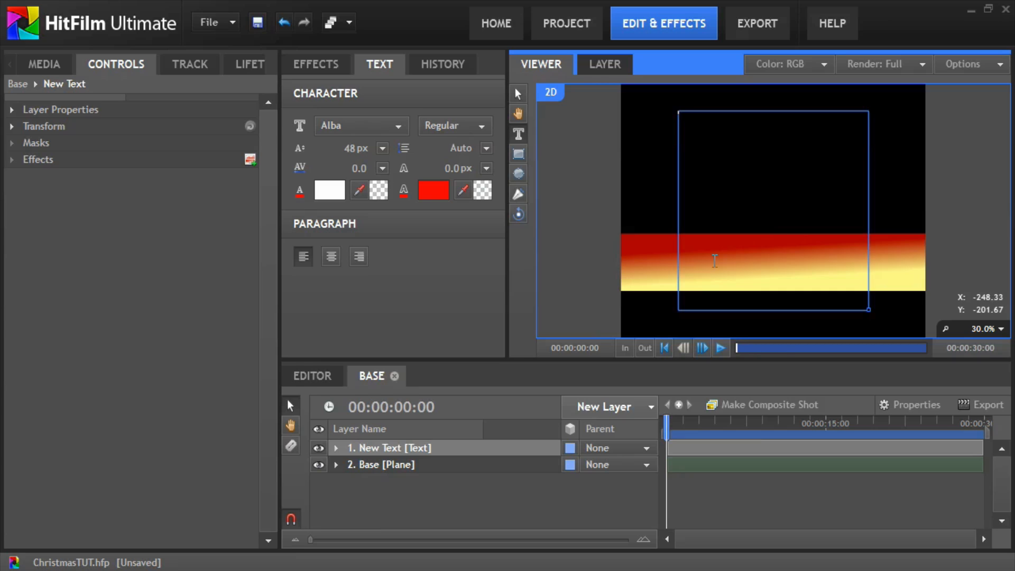
{"action": "type", "text": "dcd"}
{"action": "type", "text": "ryone"}
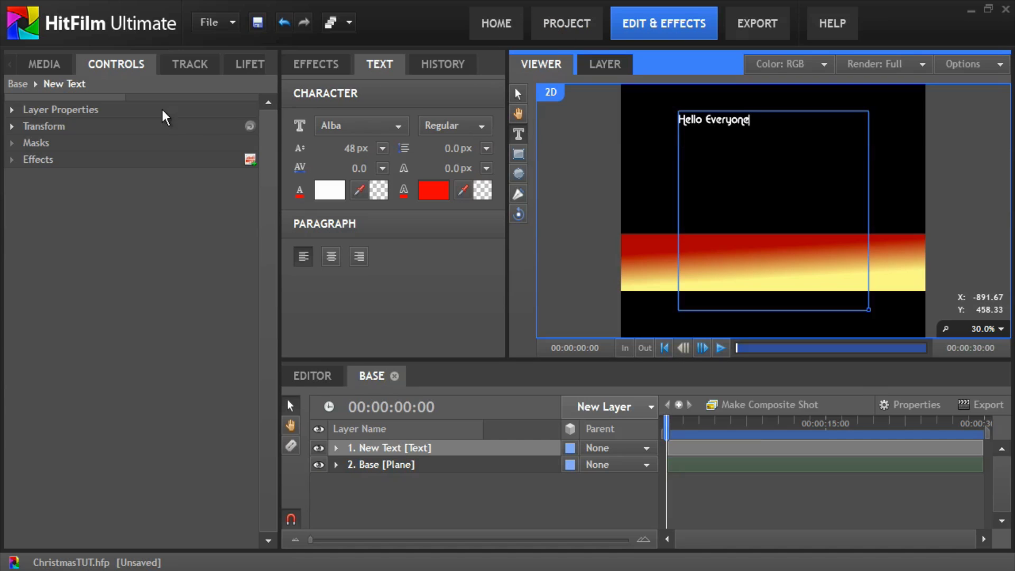
- Enlarge the text to about 124 px and move it down onto the gradient band
{"action": "left_click_drag", "start_coordinate": [355, 148], "coordinate": [363, 150]}
{"action": "left_click_drag", "start_coordinate": [776, 145], "coordinate": [650, 122]}
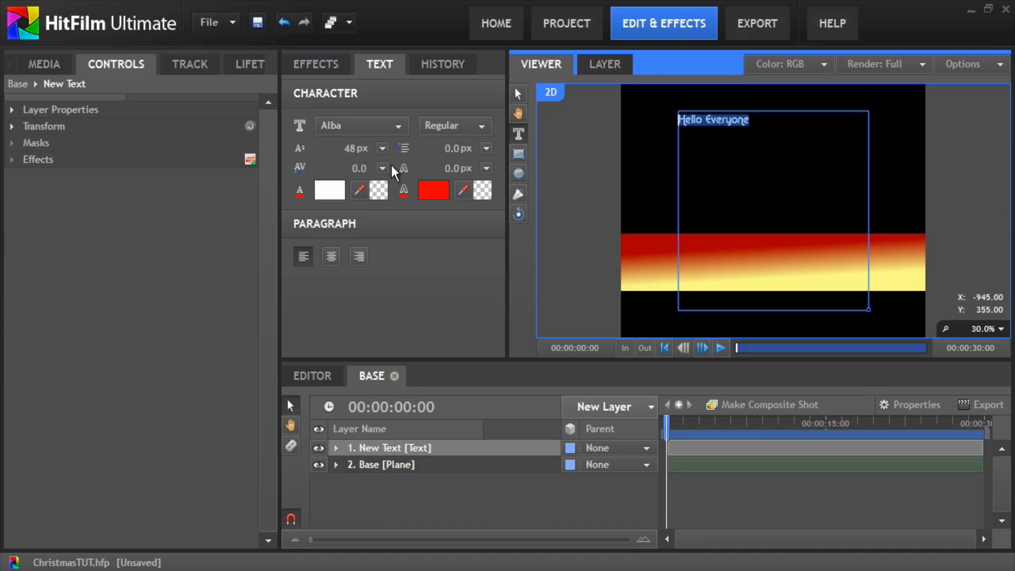
{"action": "left_click", "coordinate": [354, 148]}
{"action": "left_click_drag", "start_coordinate": [353, 148], "coordinate": [408, 147]}
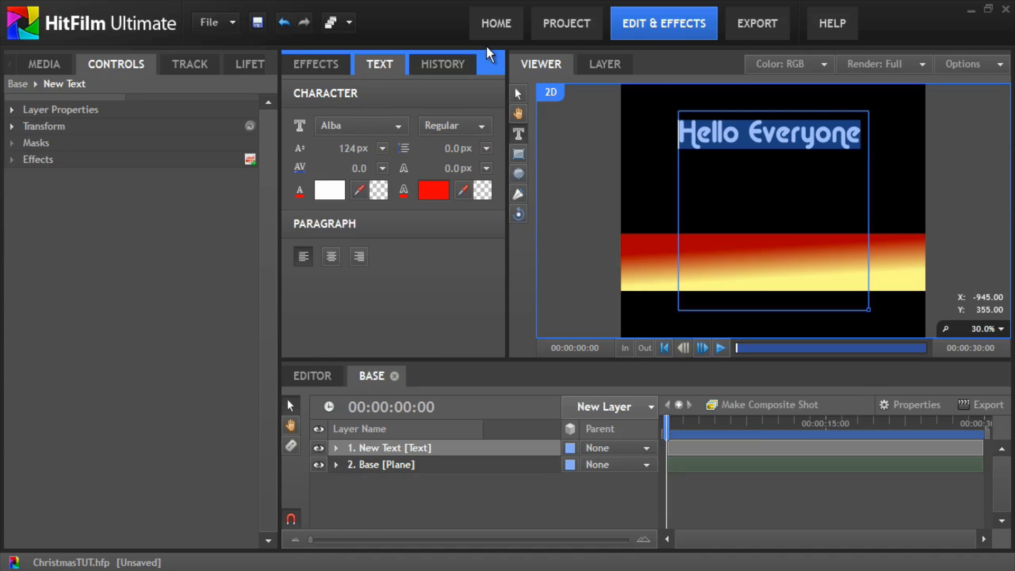
{"action": "left_click", "coordinate": [387, 451]}
{"action": "left_click", "coordinate": [762, 156]}
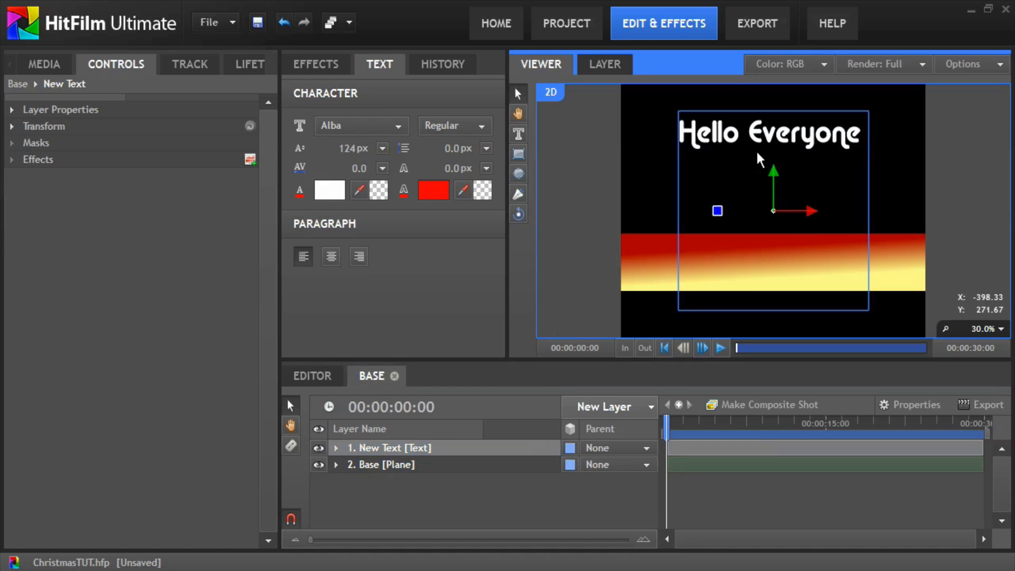
{"action": "left_click_drag", "start_coordinate": [775, 175], "coordinate": [792, 307]}
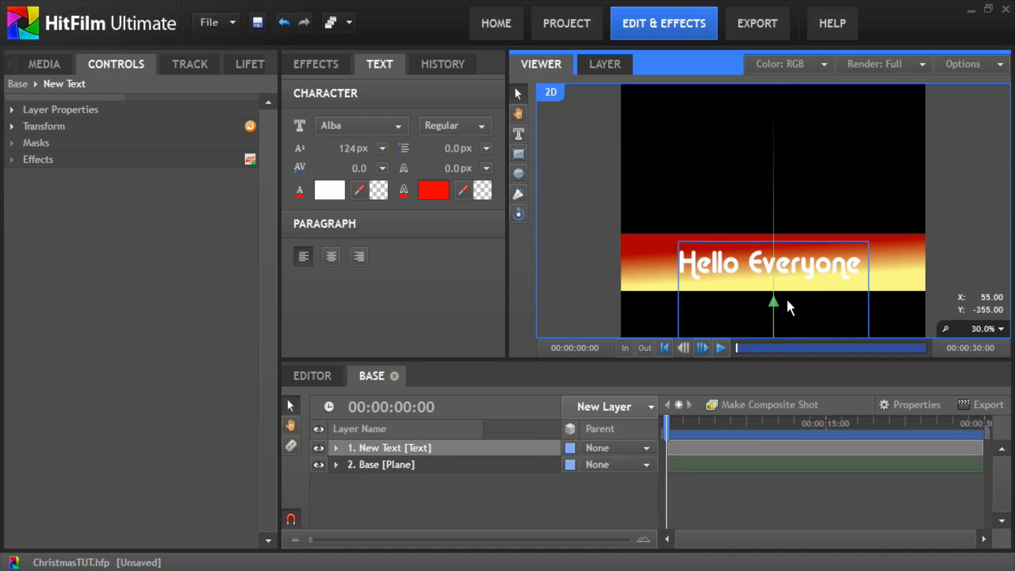
{"action": "left_click", "coordinate": [433, 520]}
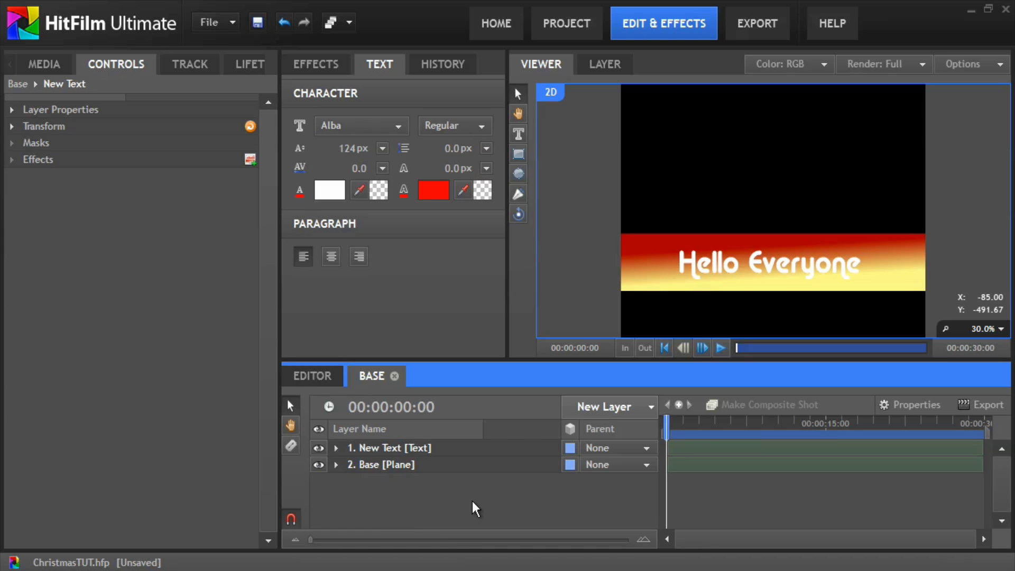
- Add a new grade layer and apply Fisheye Warp to it
{"action": "right_click", "coordinate": [390, 489]}
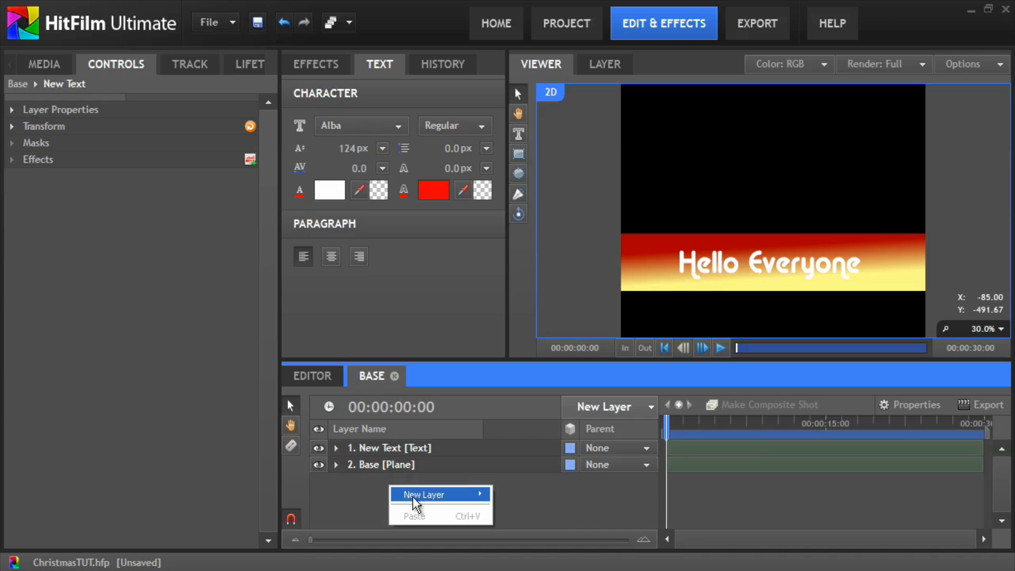
{"action": "mouse_move", "coordinate": [478, 495]}
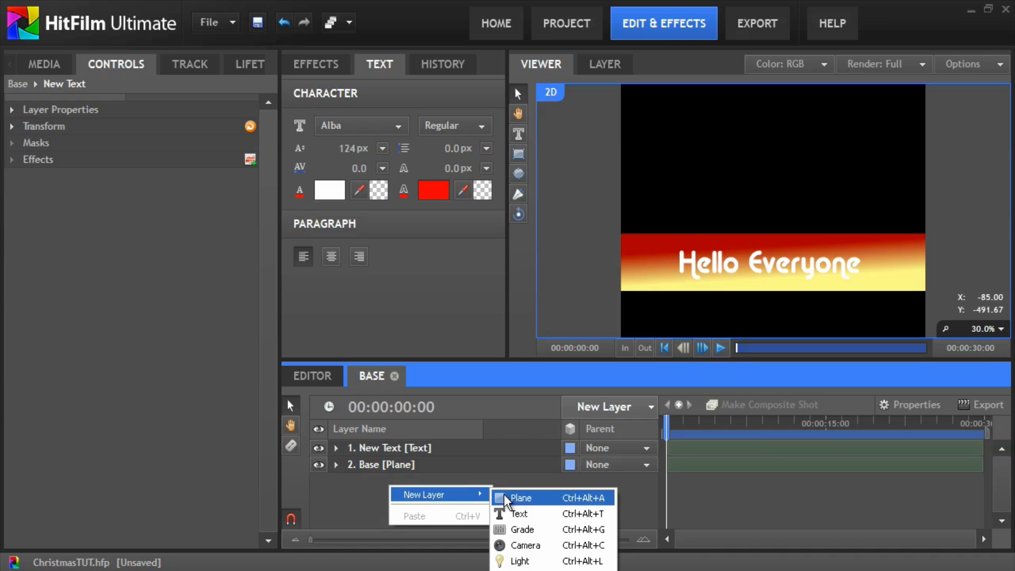
{"action": "left_click", "coordinate": [534, 529]}
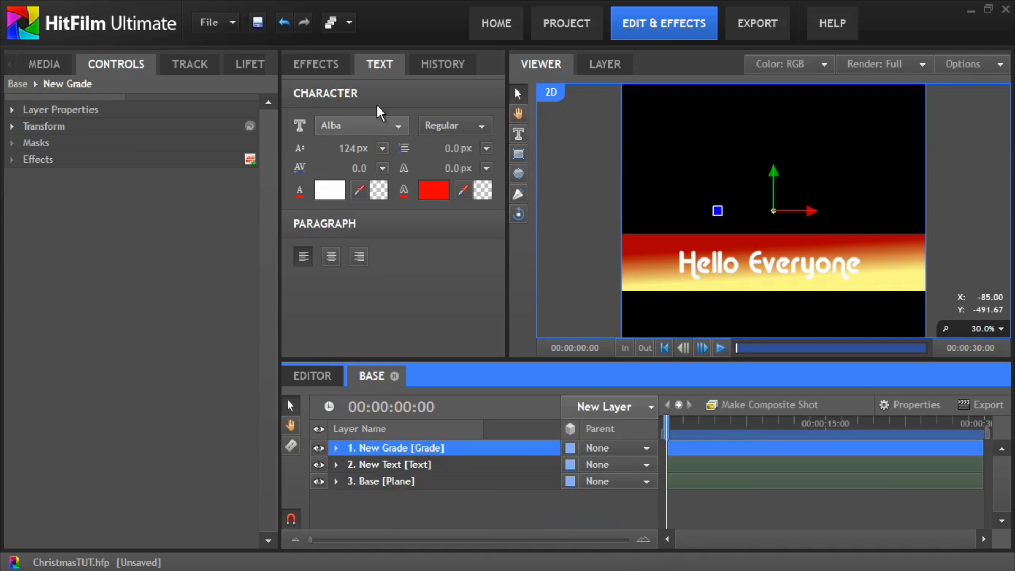
{"action": "left_click", "coordinate": [320, 66]}
{"action": "double_click", "coordinate": [341, 96]}
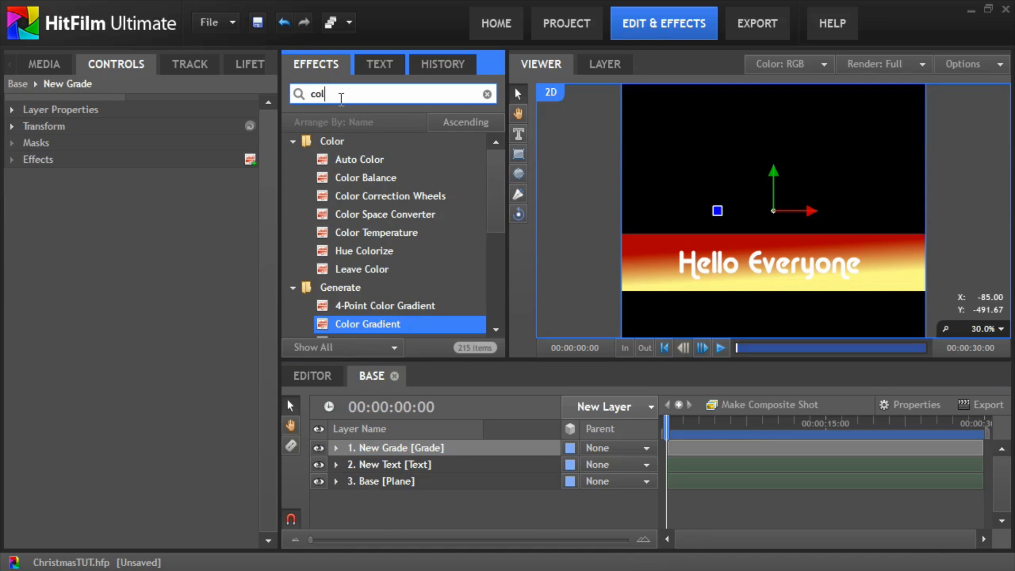
{"action": "type", "text": "fish"}
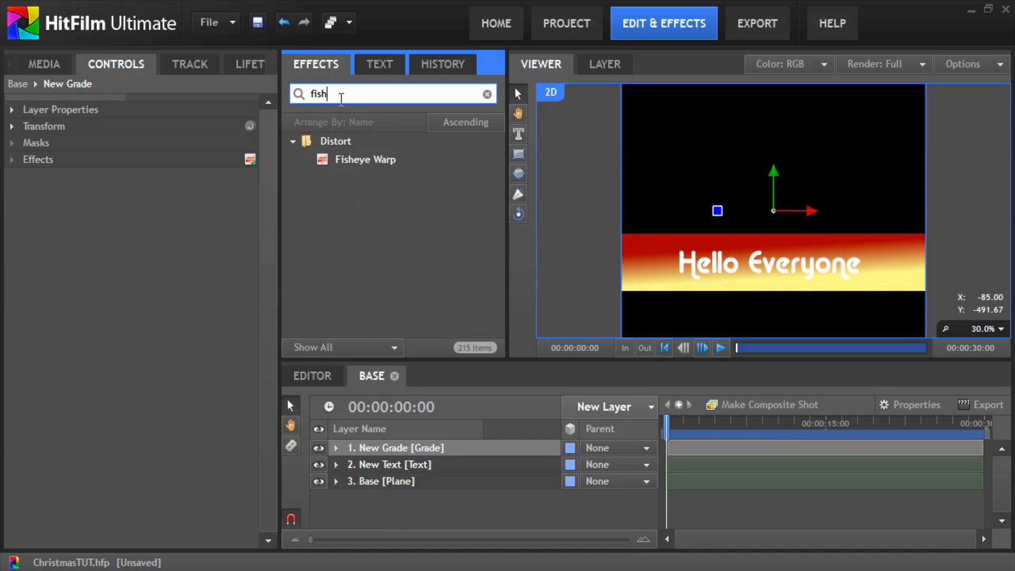
{"action": "left_click_drag", "start_coordinate": [359, 160], "coordinate": [425, 454]}
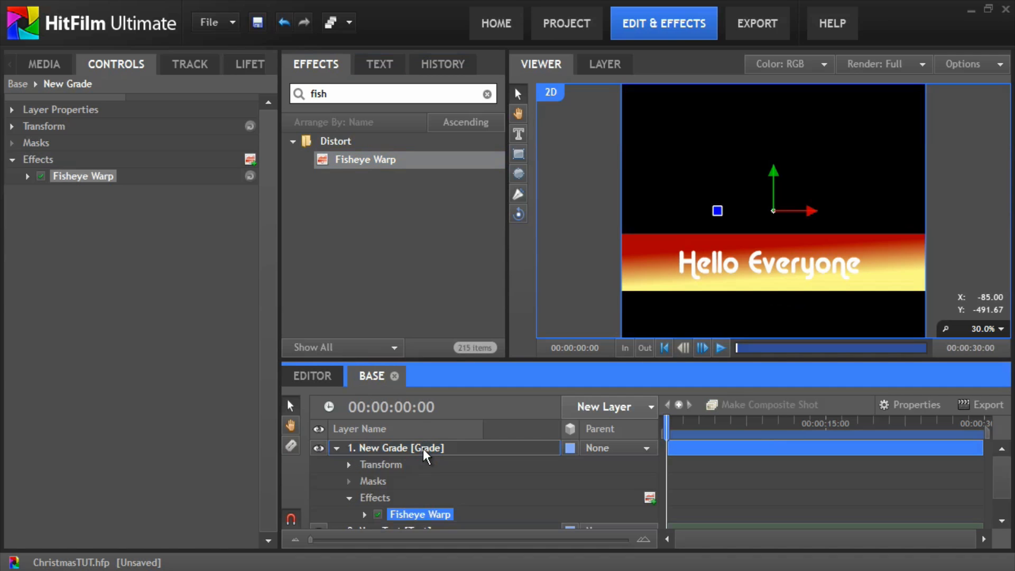
- Set the Fisheye Warp amount to 100 and both Wrap X and Wrap Y to No
{"action": "left_click", "coordinate": [27, 176]}
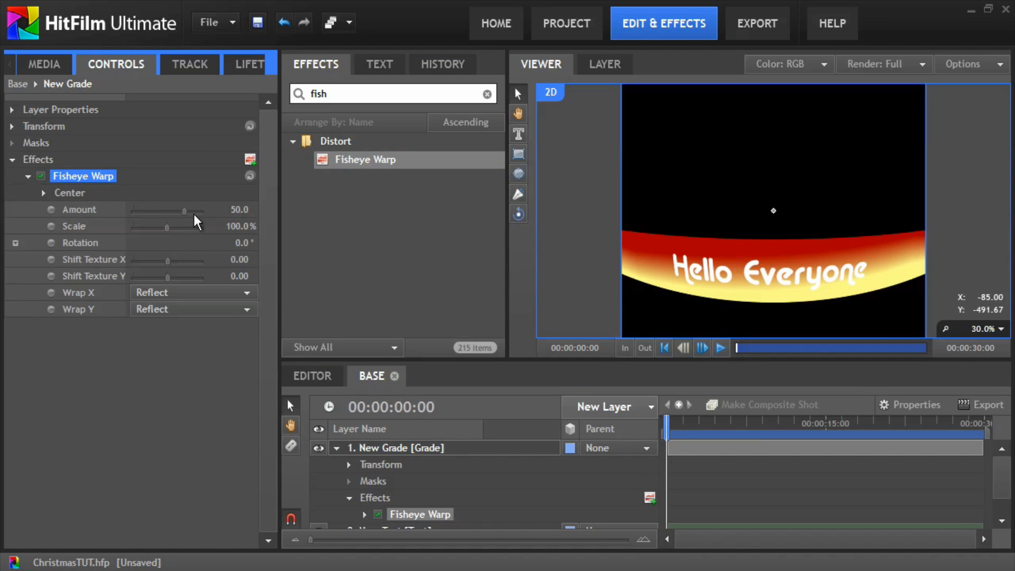
{"action": "double_click", "coordinate": [239, 210]}
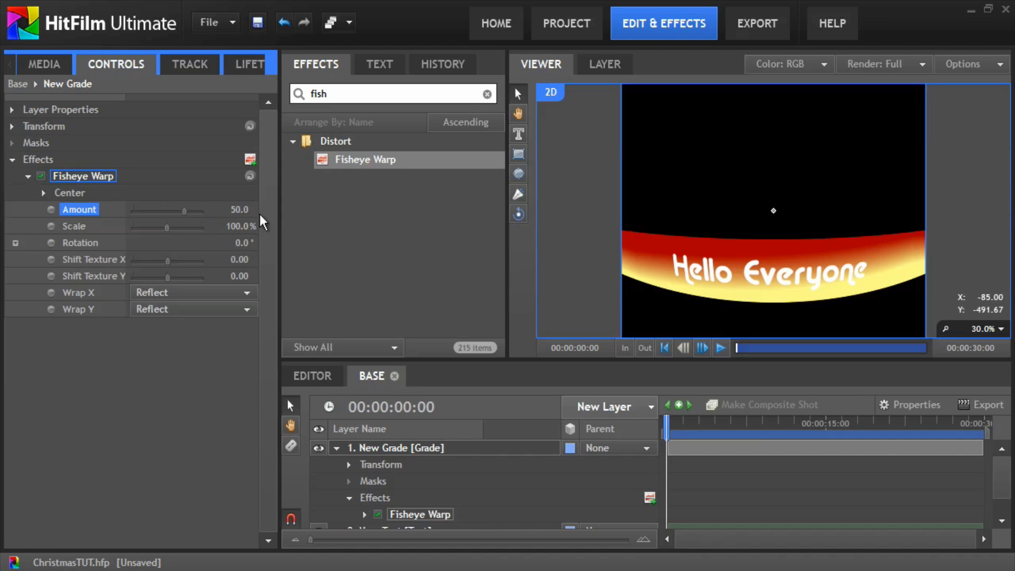
{"action": "type", "text": "100"}
{"action": "key", "text": "Return"}
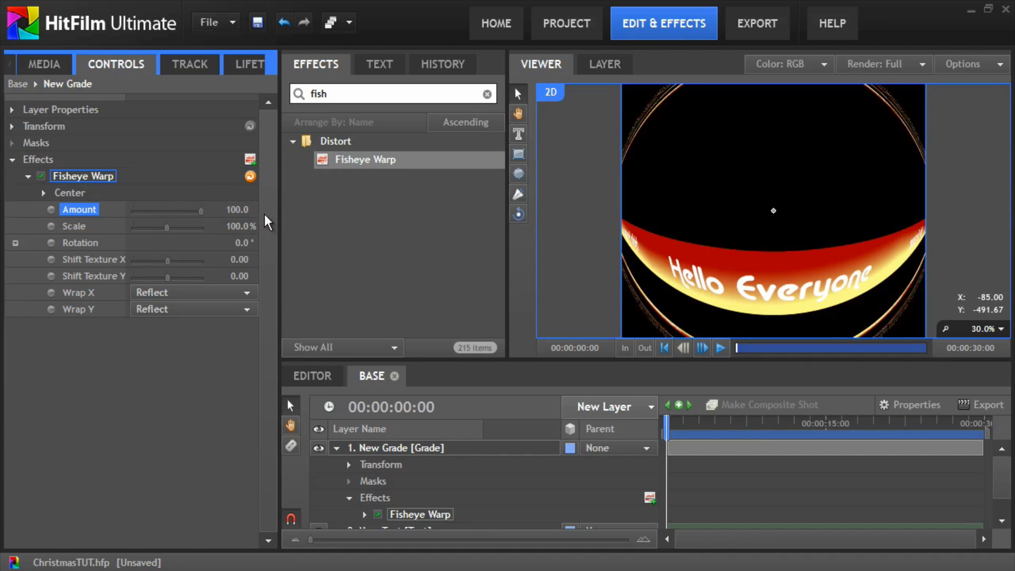
{"action": "left_click", "coordinate": [190, 293]}
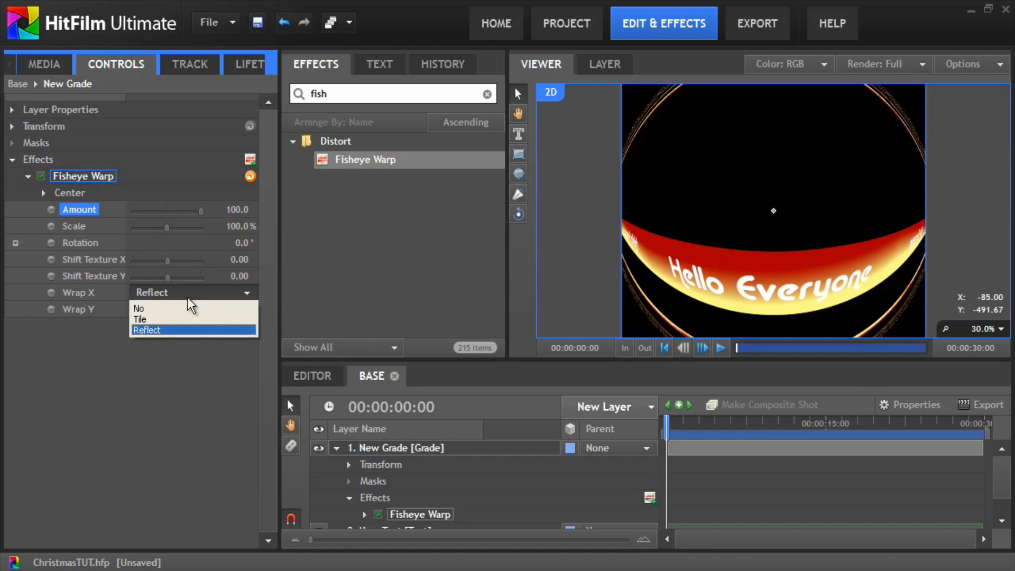
{"action": "left_click", "coordinate": [189, 297]}
{"action": "left_click", "coordinate": [181, 309]}
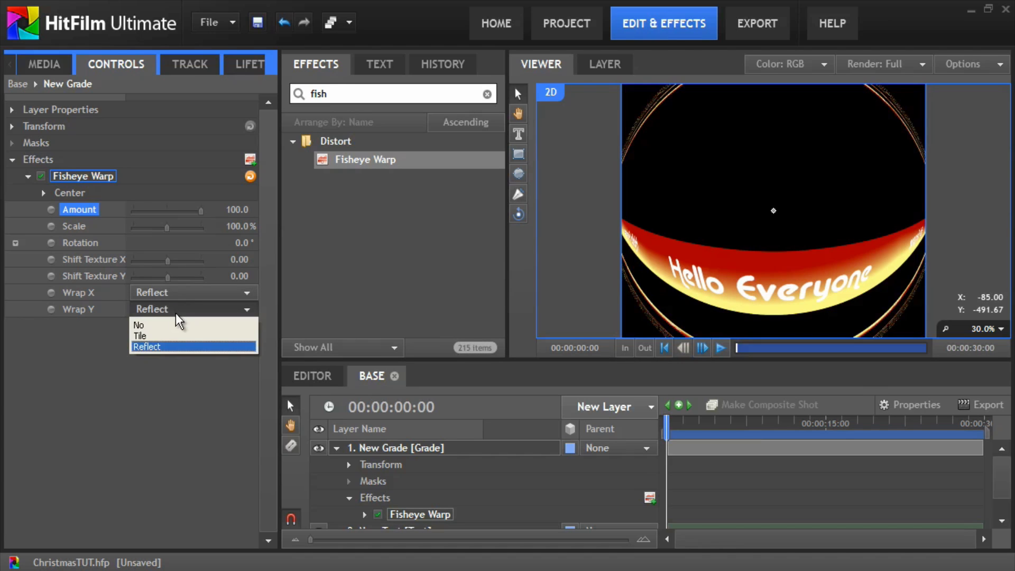
{"action": "left_click", "coordinate": [146, 325]}
{"action": "left_click", "coordinate": [165, 294]}
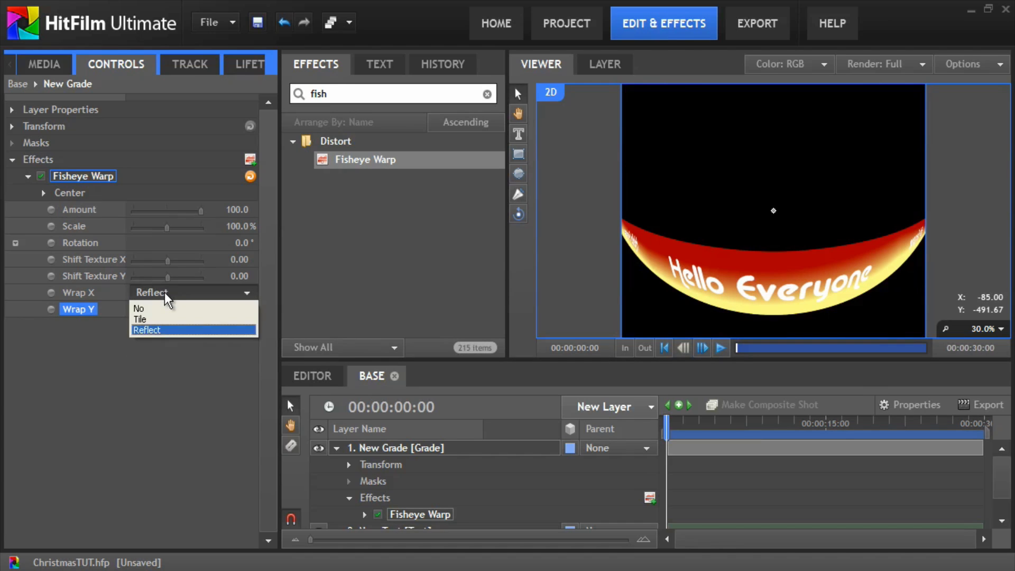
{"action": "left_click", "coordinate": [150, 309]}
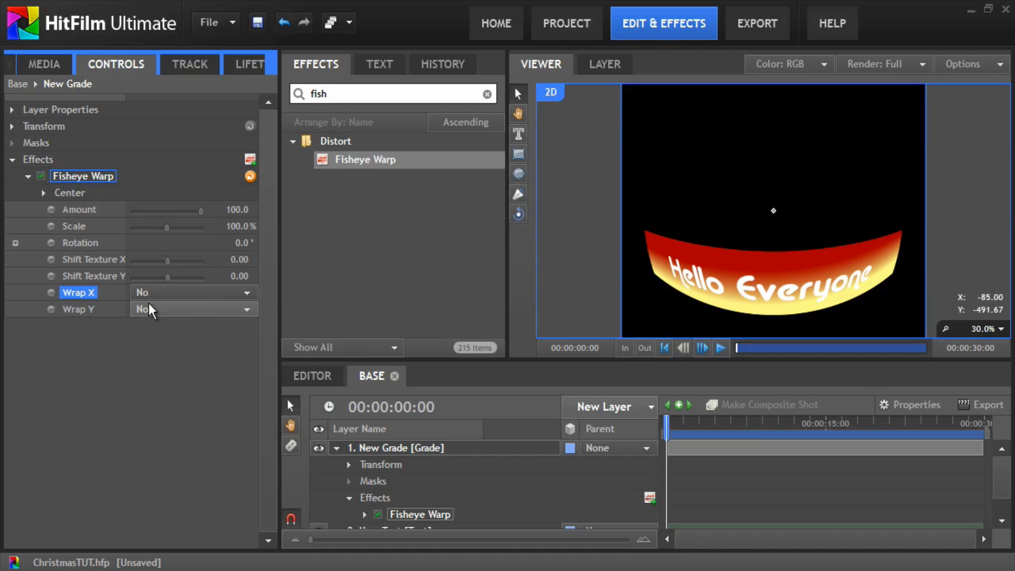
- Drag the warp centre down to 0, -271 so the text curves into an arc
{"action": "left_click", "coordinate": [44, 193]}
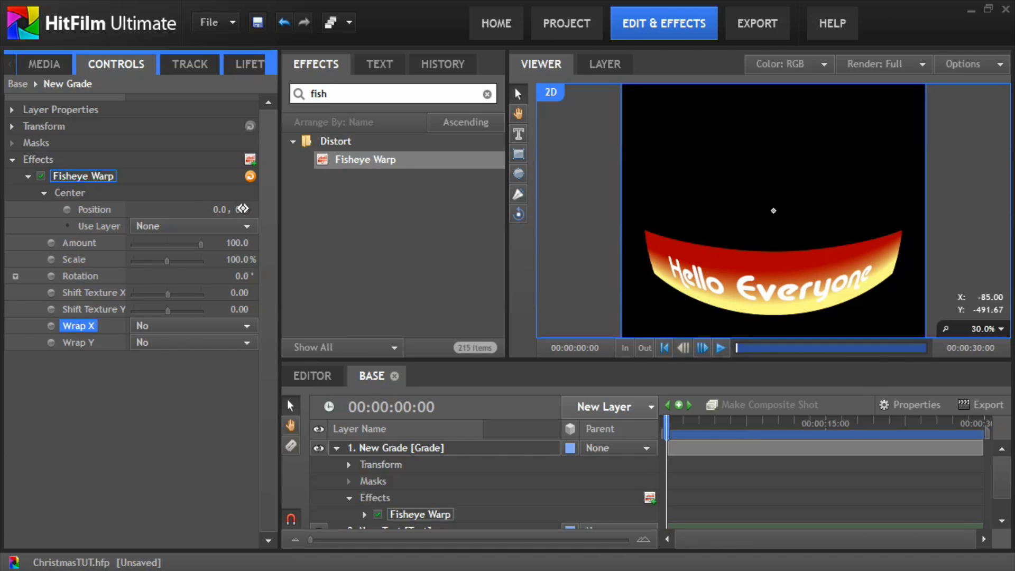
{"action": "left_click_drag", "start_coordinate": [243, 208], "coordinate": [212, 200]}
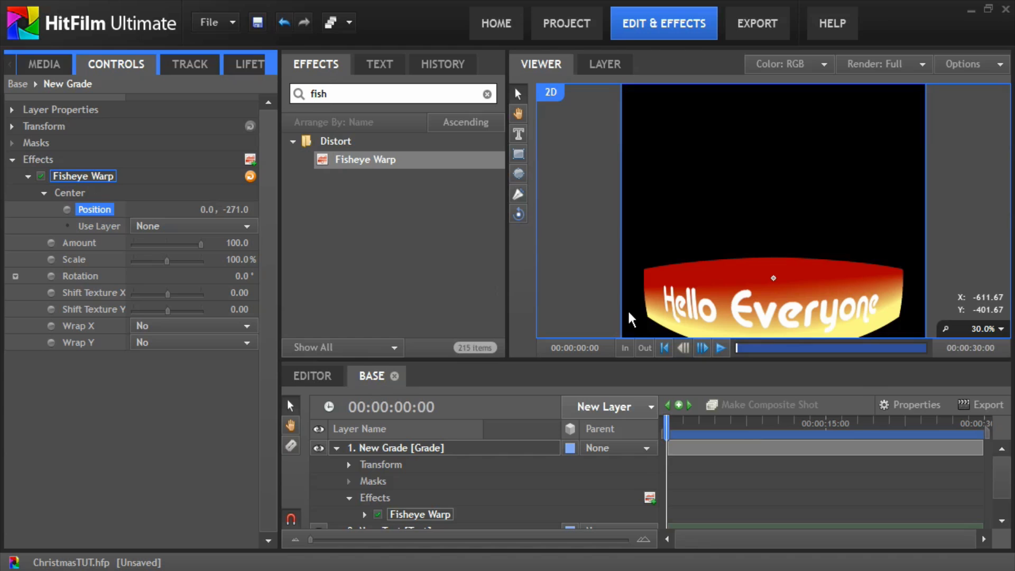
{"action": "scroll", "coordinate": [616, 312], "scroll_direction": "down", "scroll_amount": 2}
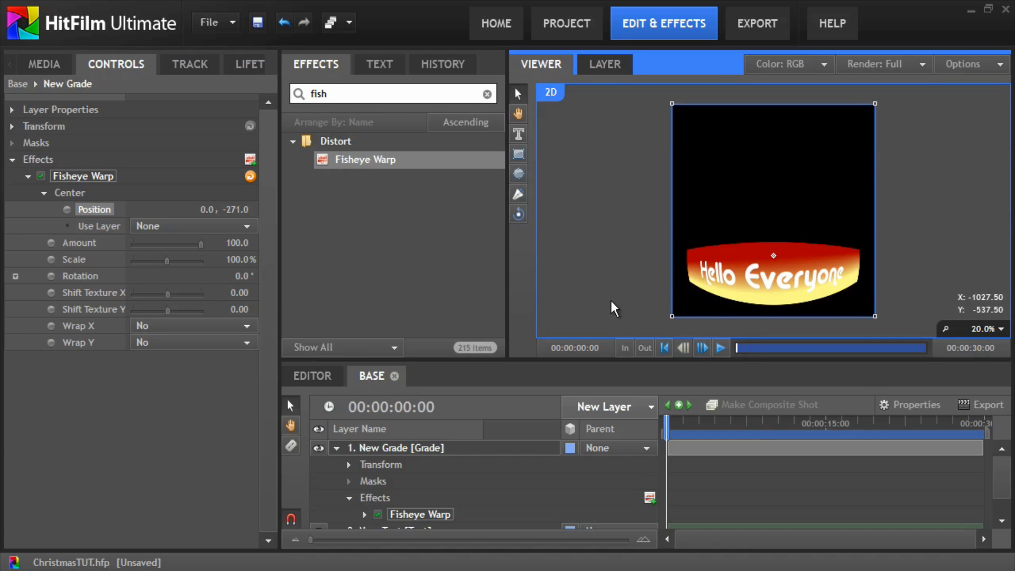
{"action": "left_click", "coordinate": [614, 308]}
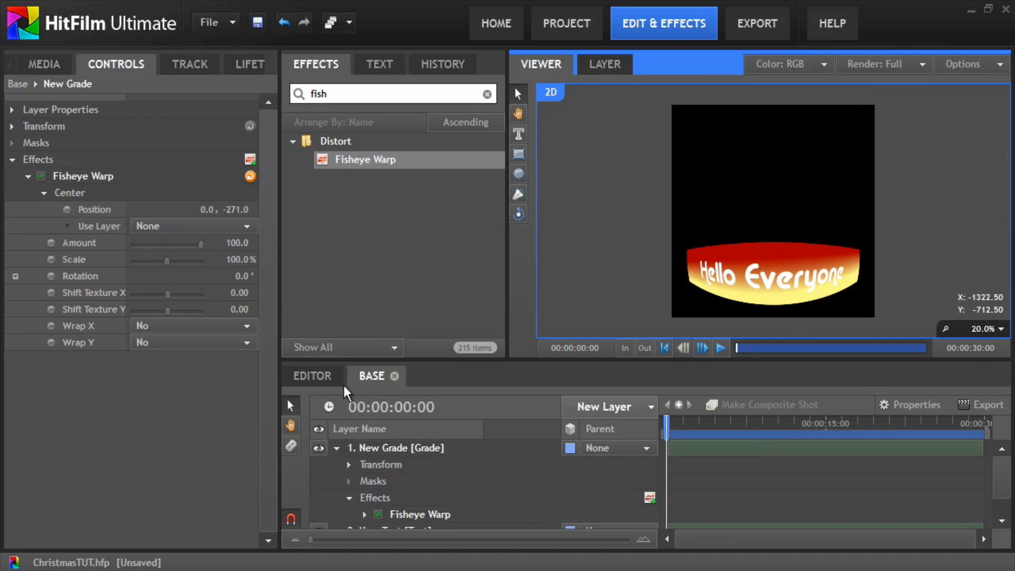
{"action": "left_click", "coordinate": [372, 379]}
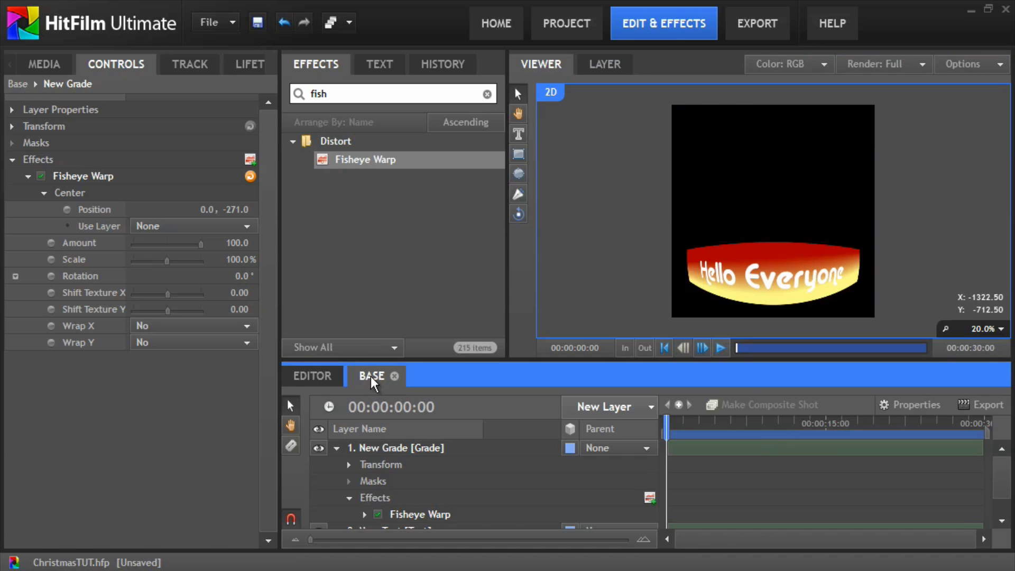
- Apply the Glow effect to the New Grade layer
{"action": "left_click", "coordinate": [336, 448]}
{"action": "right_click", "coordinate": [408, 507]}
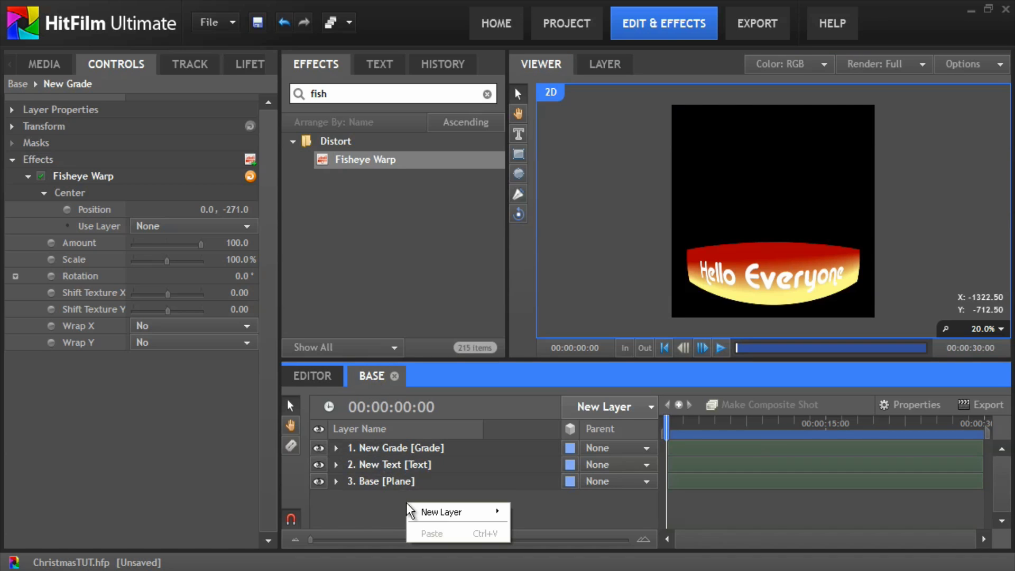
{"action": "mouse_move", "coordinate": [429, 513]}
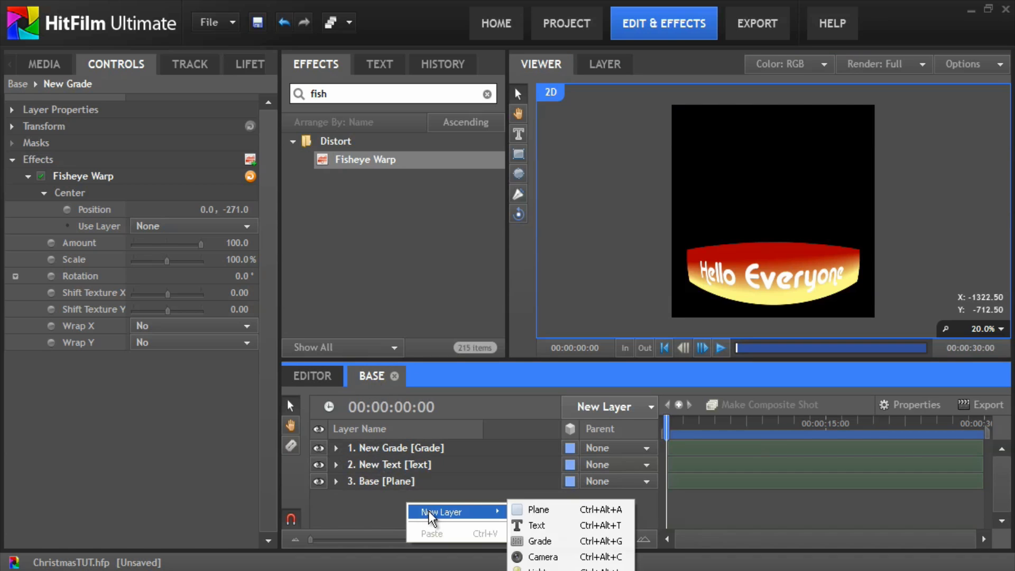
{"action": "left_click", "coordinate": [384, 447]}
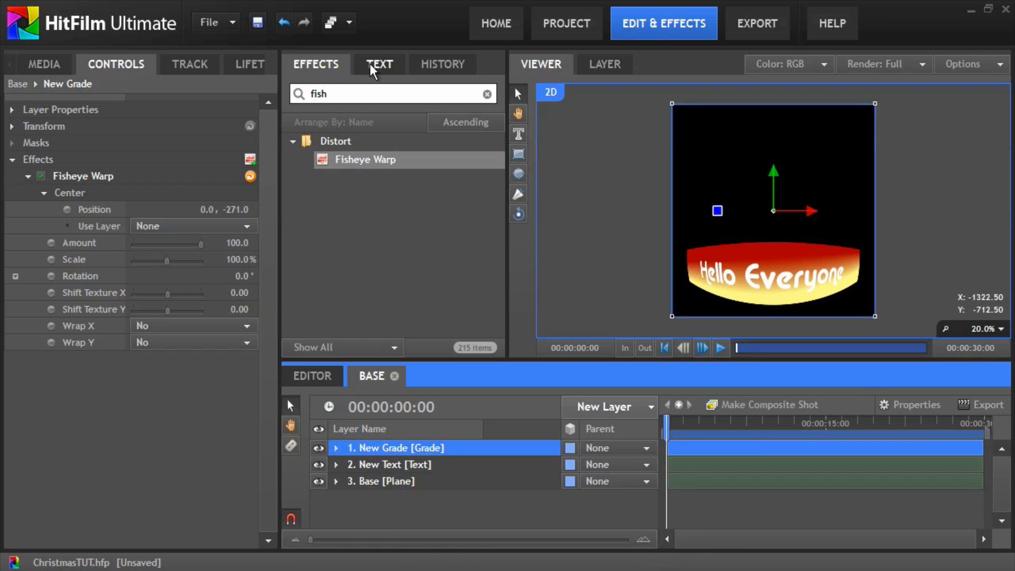
{"action": "left_click", "coordinate": [351, 87]}
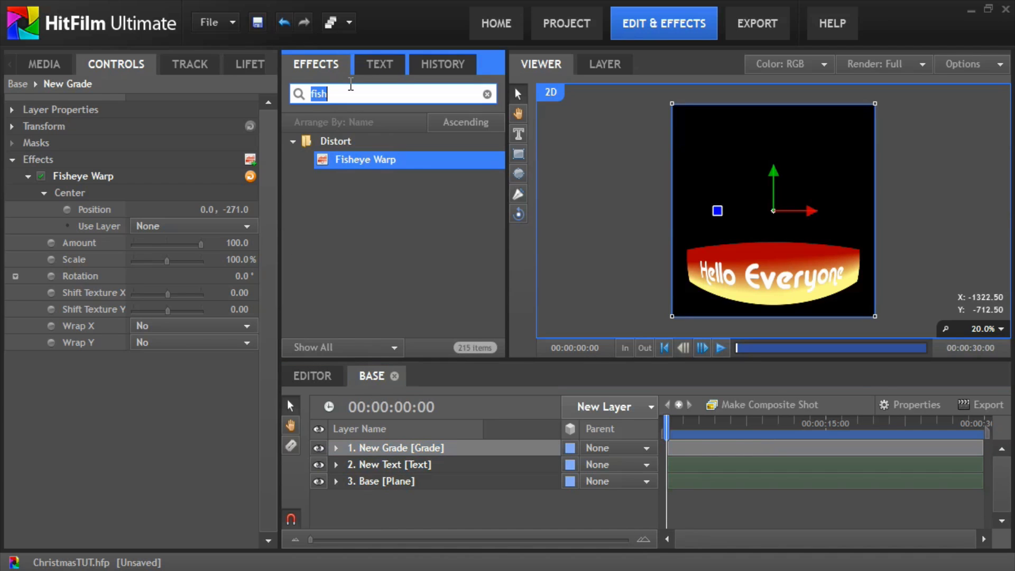
{"action": "type", "text": "glow"}
{"action": "left_click", "coordinate": [350, 219]}
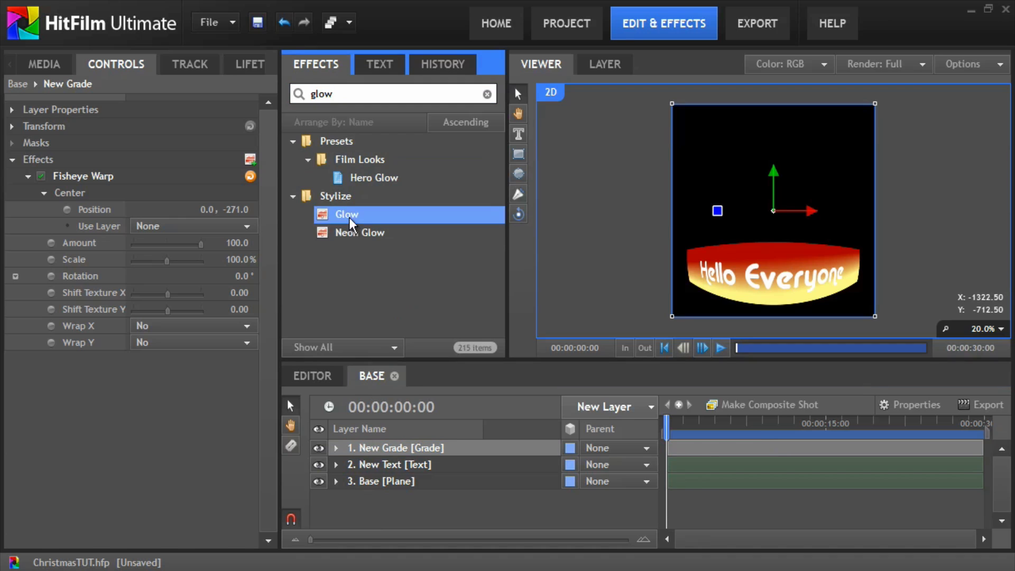
{"action": "left_click_drag", "start_coordinate": [350, 222], "coordinate": [395, 449]}
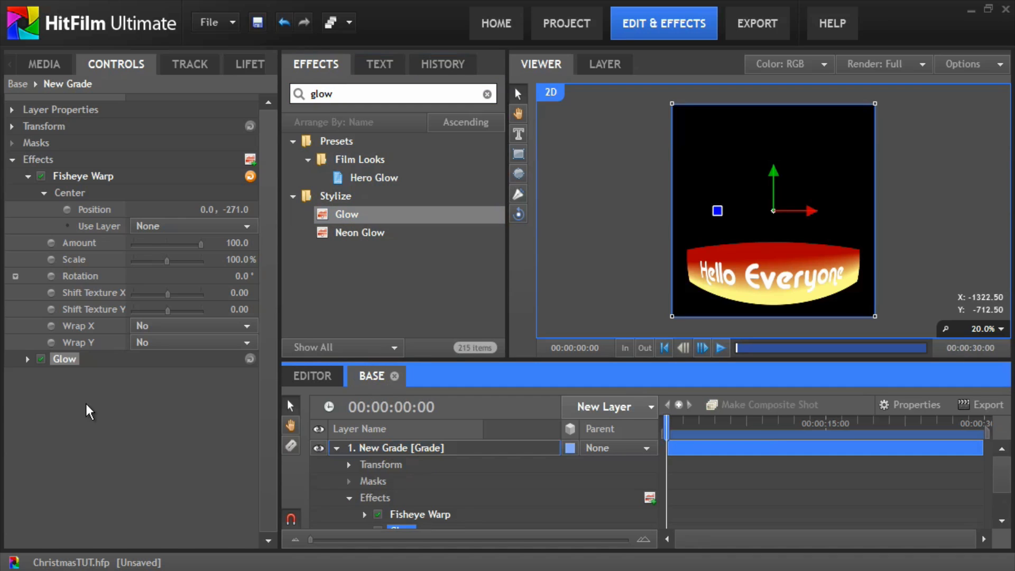
- Lower the Glow intensity to 0.4
{"action": "left_click", "coordinate": [27, 359]}
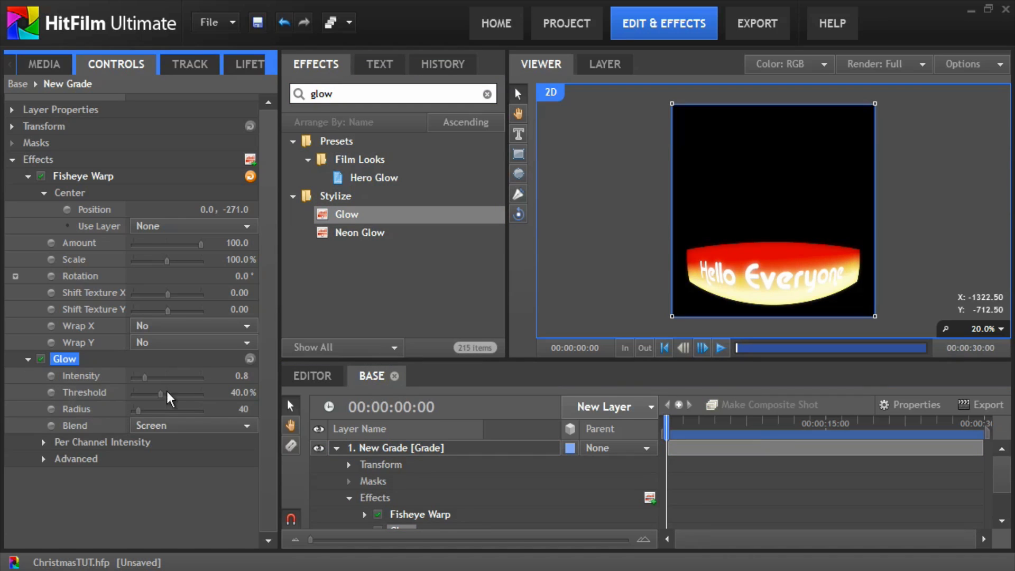
{"action": "left_click", "coordinate": [241, 376]}
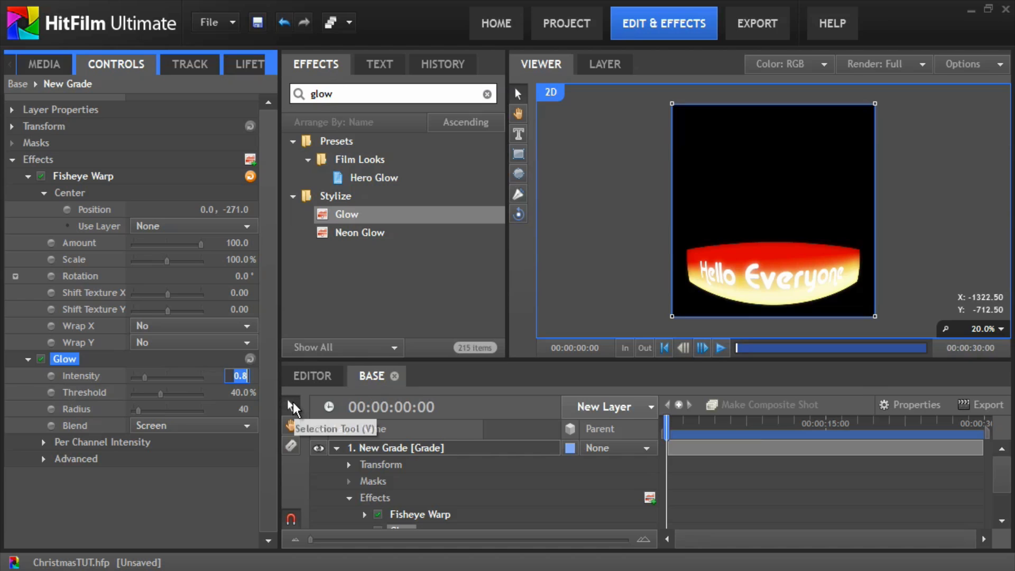
{"action": "type", "text": "0"}
{"action": "key", "text": "Return"}
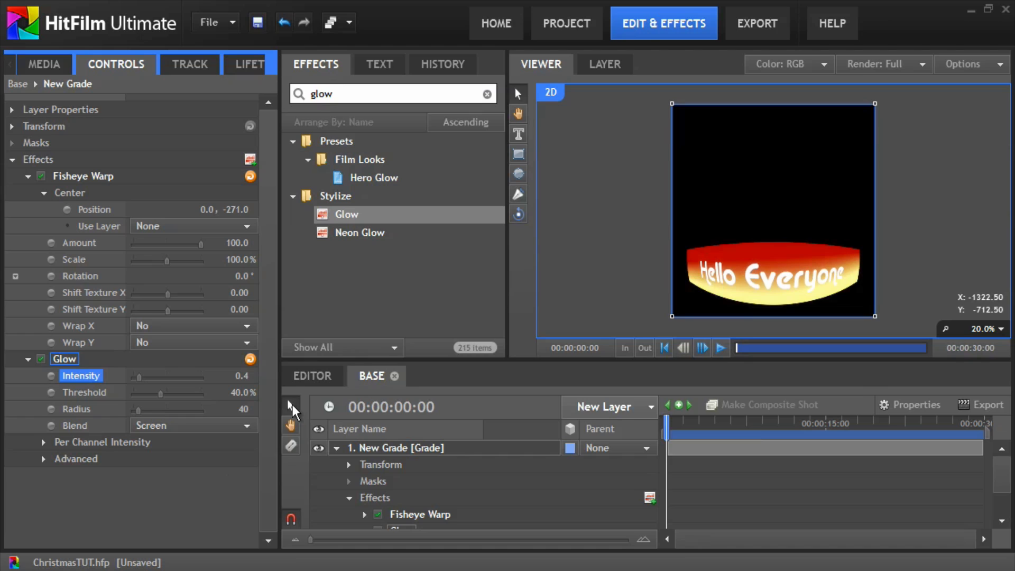
{"action": "left_click", "coordinate": [143, 485]}
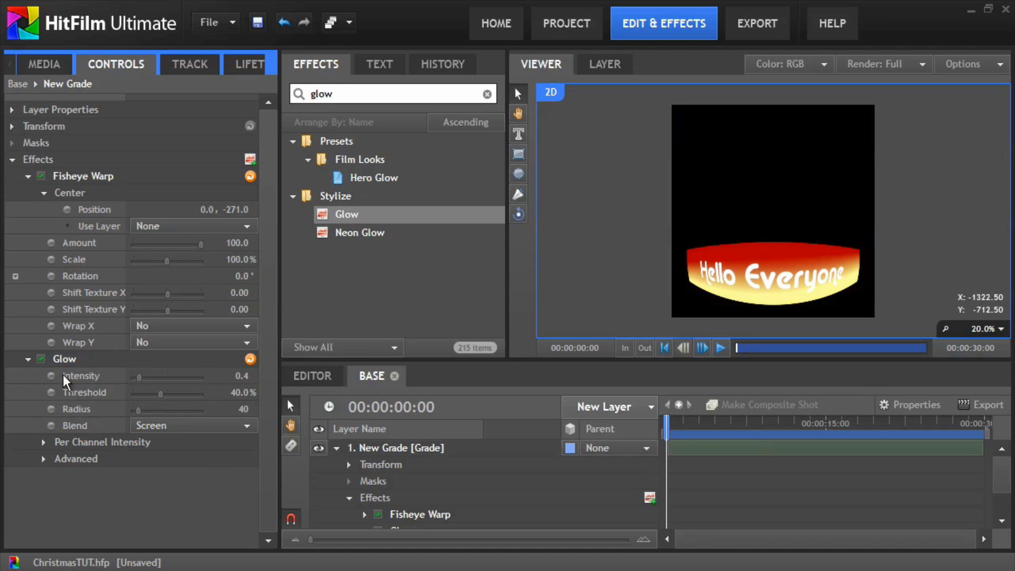
{"action": "left_click", "coordinate": [27, 359]}
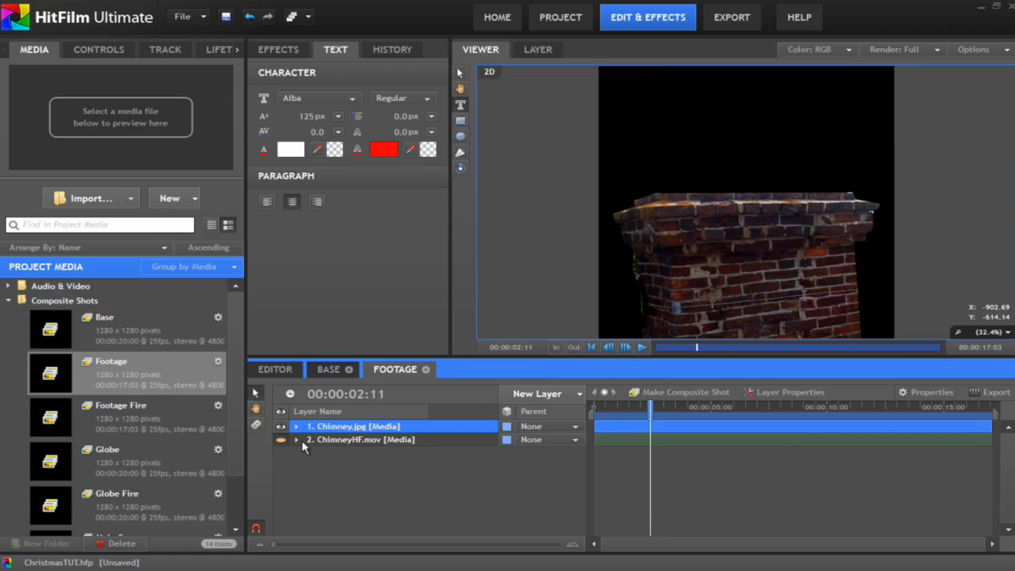
- Turn on ChimneyHF.mov's visibility and scrub the footage to see the men above the chimney
{"action": "left_click", "coordinate": [342, 442]}
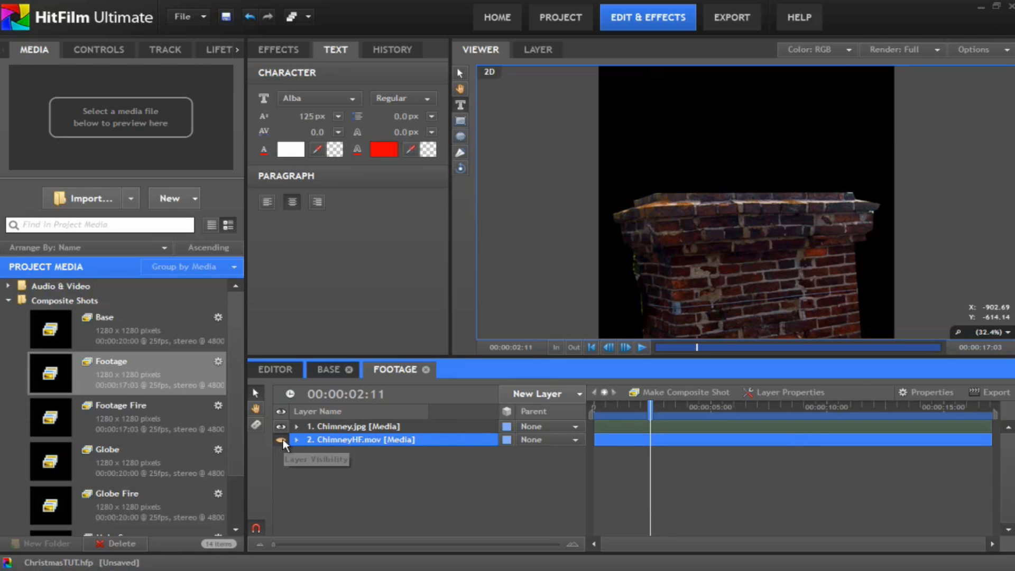
{"action": "left_click", "coordinate": [281, 440]}
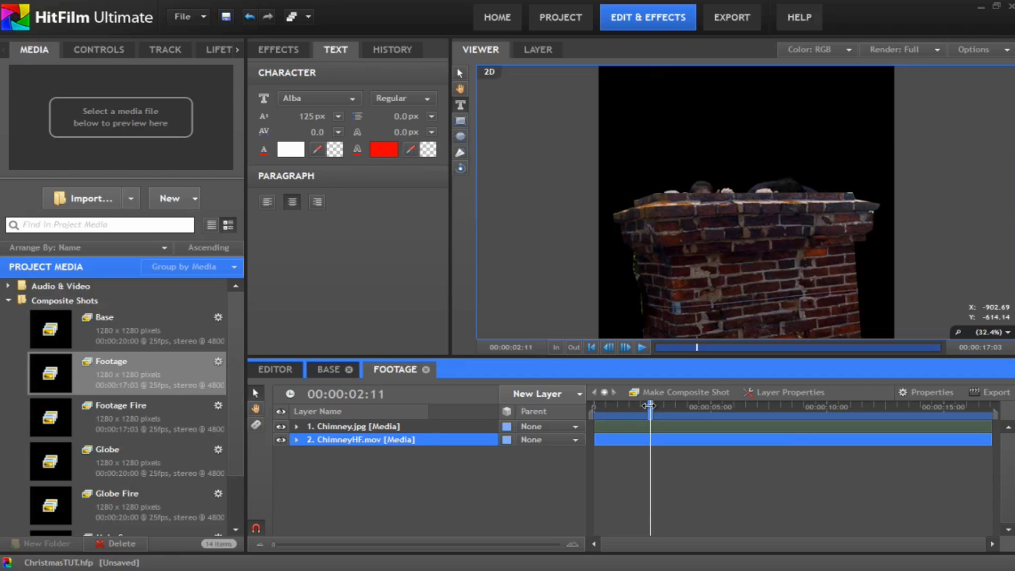
{"action": "mouse_move", "coordinate": [650, 406]}
{"action": "left_mouse_down"}
{"action": "mouse_move", "coordinate": [793, 404]}
{"action": "mouse_move", "coordinate": [700, 390]}
{"action": "mouse_move", "coordinate": [630, 391]}
{"action": "mouse_move", "coordinate": [603, 405]}
{"action": "mouse_move", "coordinate": [661, 407]}
{"action": "left_mouse_up"}
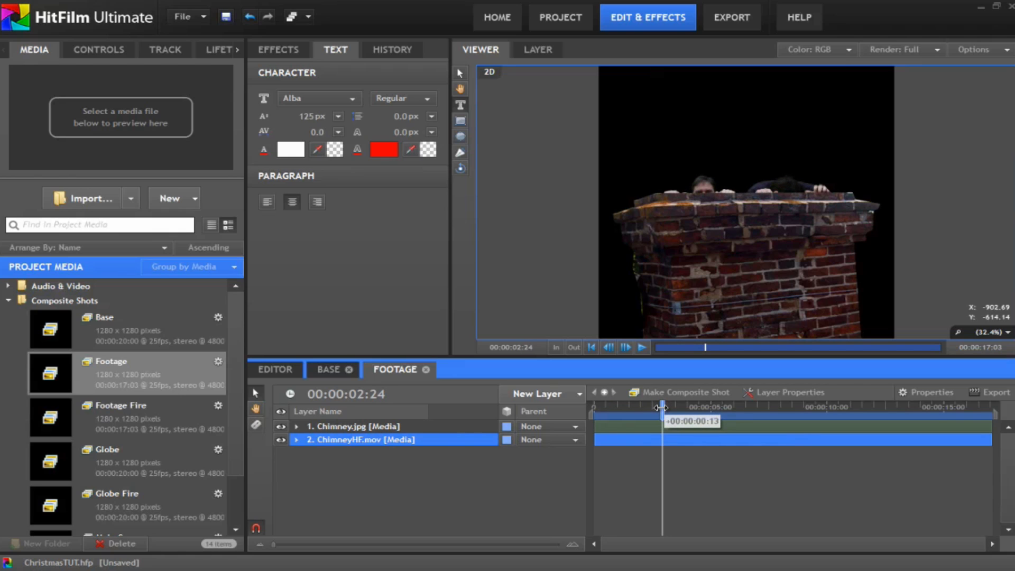
{"action": "left_click_drag", "start_coordinate": [661, 407], "coordinate": [588, 400]}
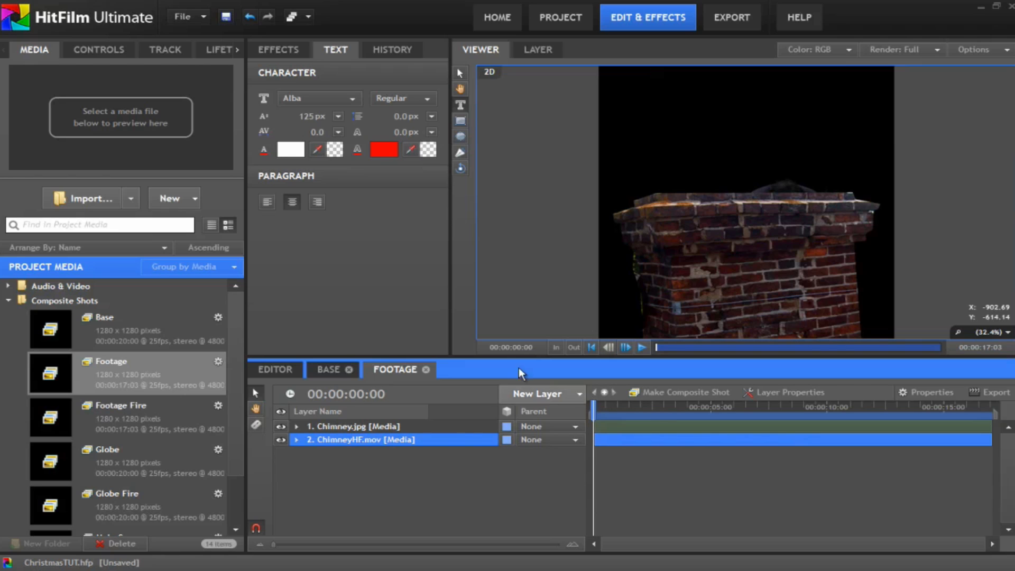
- Add a Particle Simulator layer plus a new camera, then show the simulator's Controls
{"action": "left_click", "coordinate": [291, 48]}
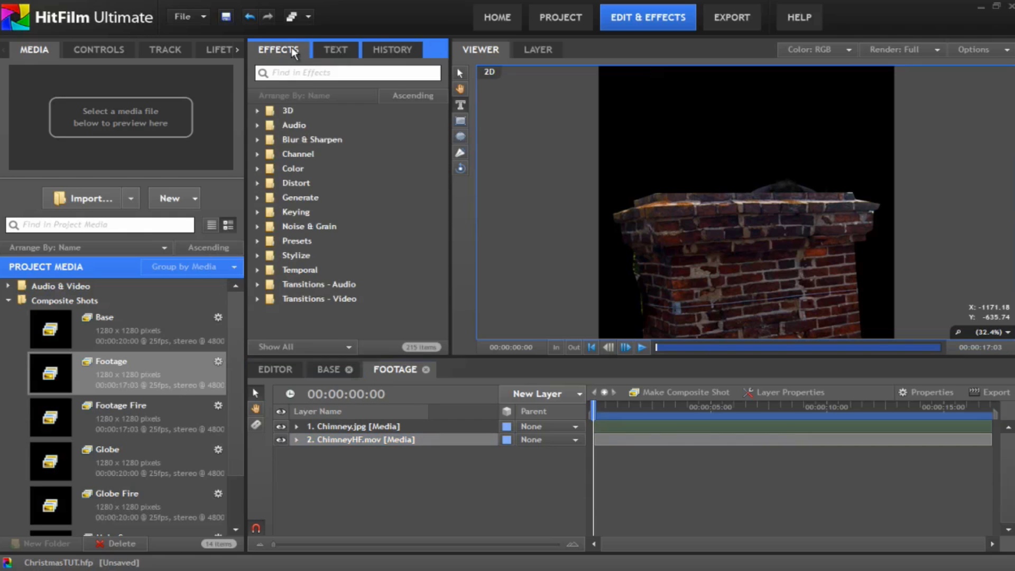
{"action": "left_click", "coordinate": [257, 109]}
{"action": "left_click", "coordinate": [329, 228]}
{"action": "left_click_drag", "start_coordinate": [329, 232], "coordinate": [370, 425]}
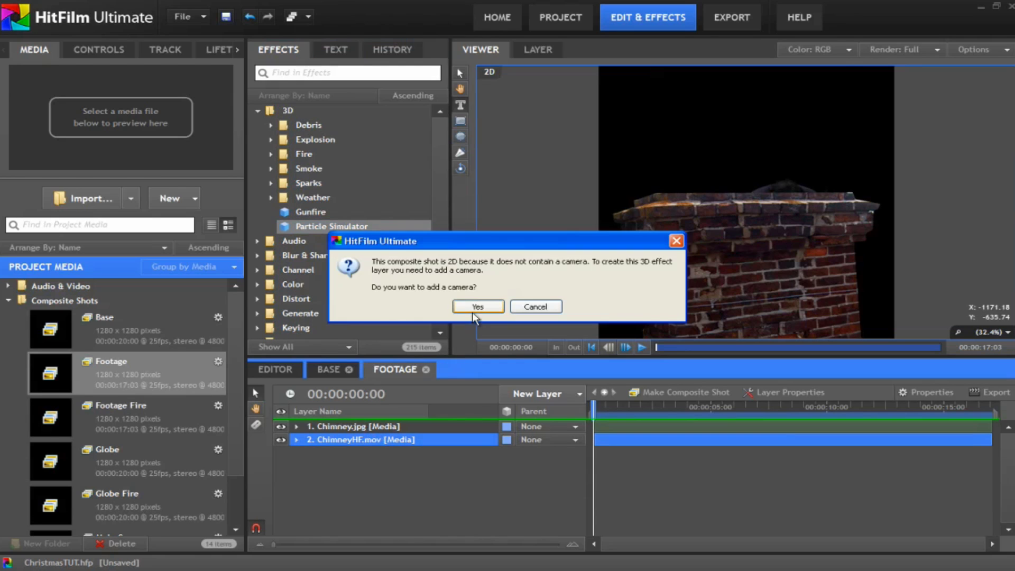
{"action": "left_click", "coordinate": [478, 307]}
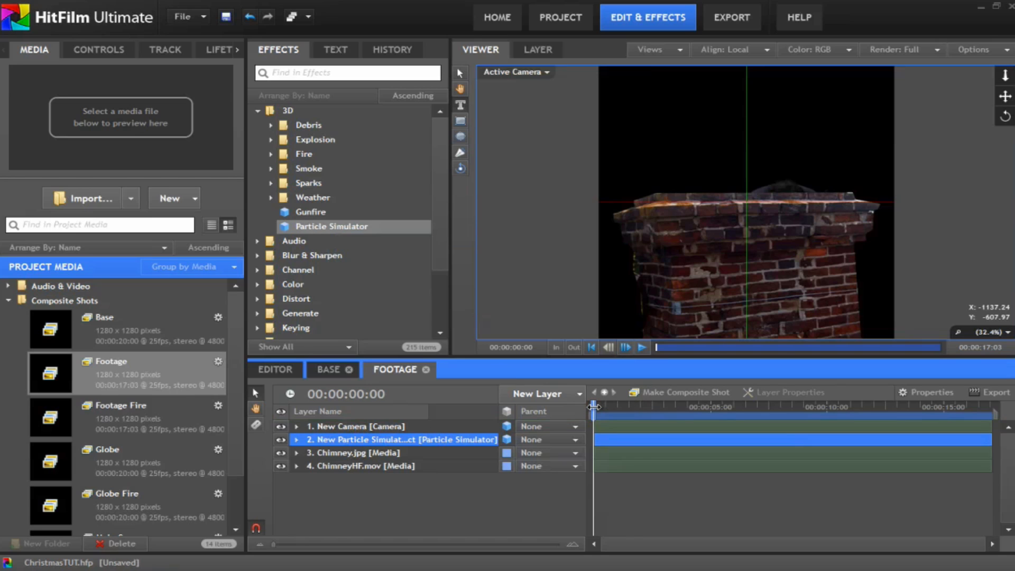
{"action": "mouse_move", "coordinate": [594, 406]}
{"action": "left_mouse_down"}
{"action": "mouse_move", "coordinate": [696, 408]}
{"action": "mouse_move", "coordinate": [585, 395]}
{"action": "left_mouse_up"}
{"action": "left_click", "coordinate": [382, 478]}
{"action": "left_click", "coordinate": [363, 441]}
{"action": "left_click", "coordinate": [116, 52]}
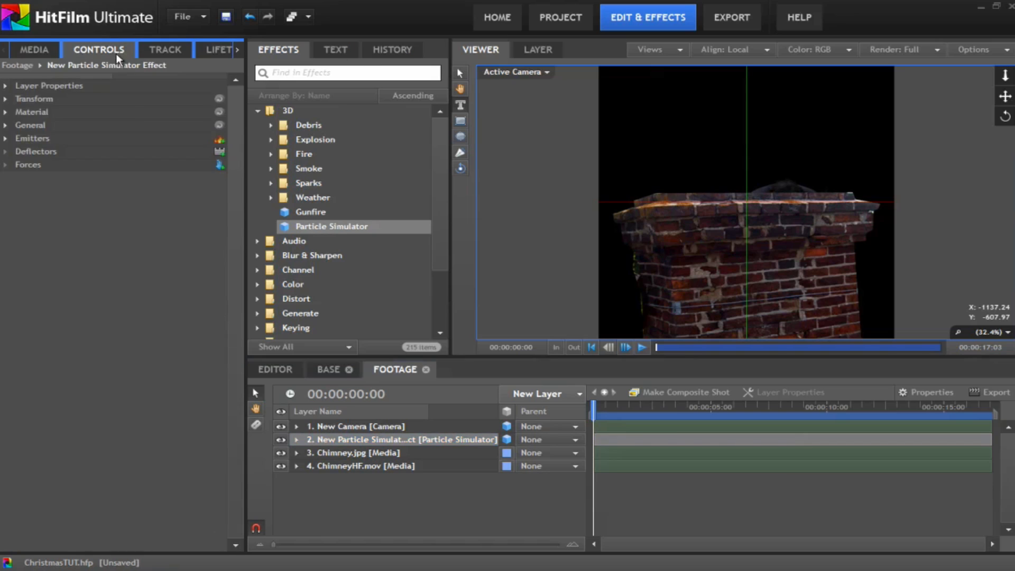
- Change the particle emitter's shape to Cube
{"action": "left_click", "coordinate": [5, 138]}
{"action": "left_click", "coordinate": [20, 152]}
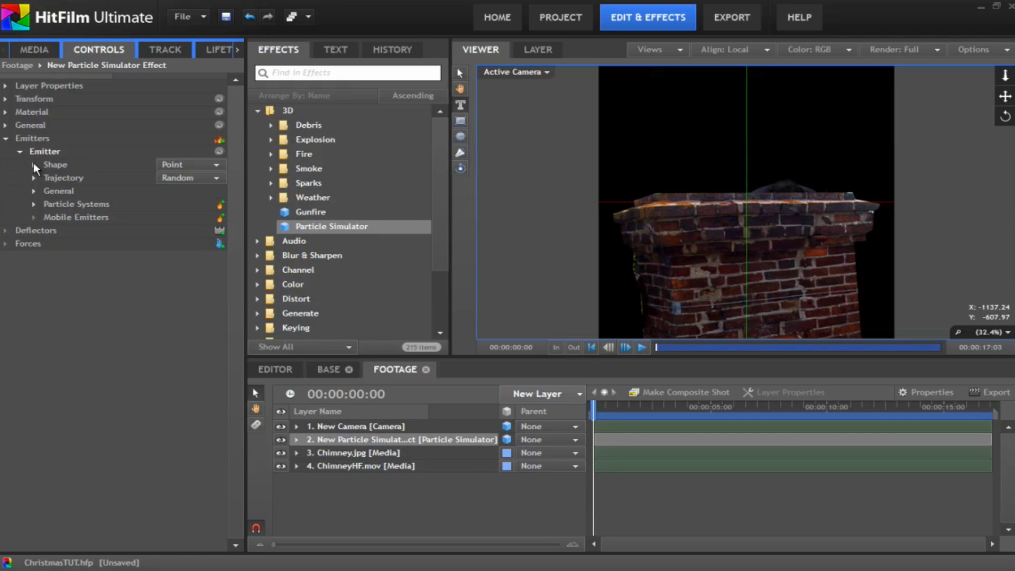
{"action": "left_click", "coordinate": [33, 164]}
{"action": "left_click", "coordinate": [194, 166]}
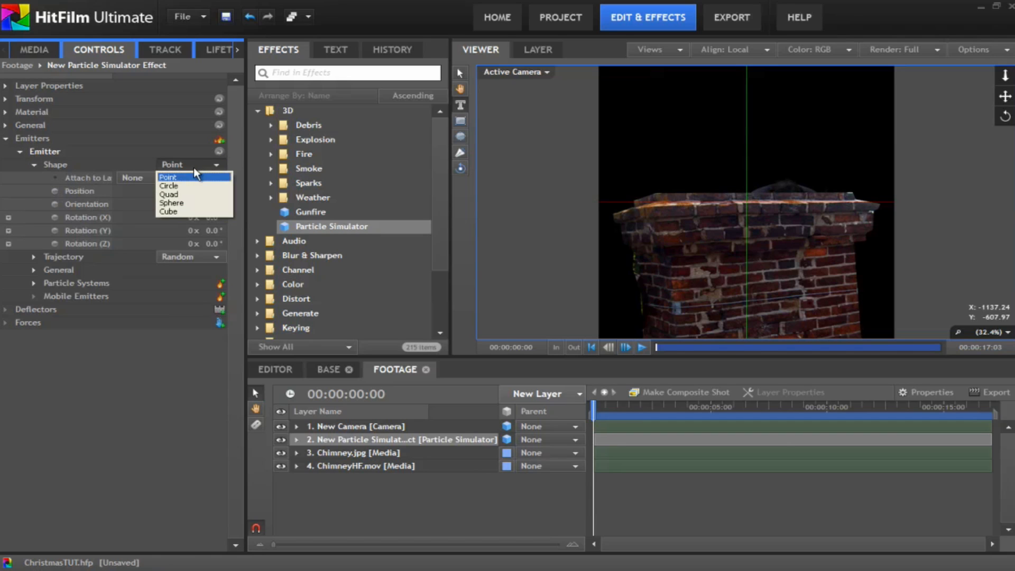
{"action": "left_click", "coordinate": [179, 211]}
{"action": "left_click", "coordinate": [34, 165]}
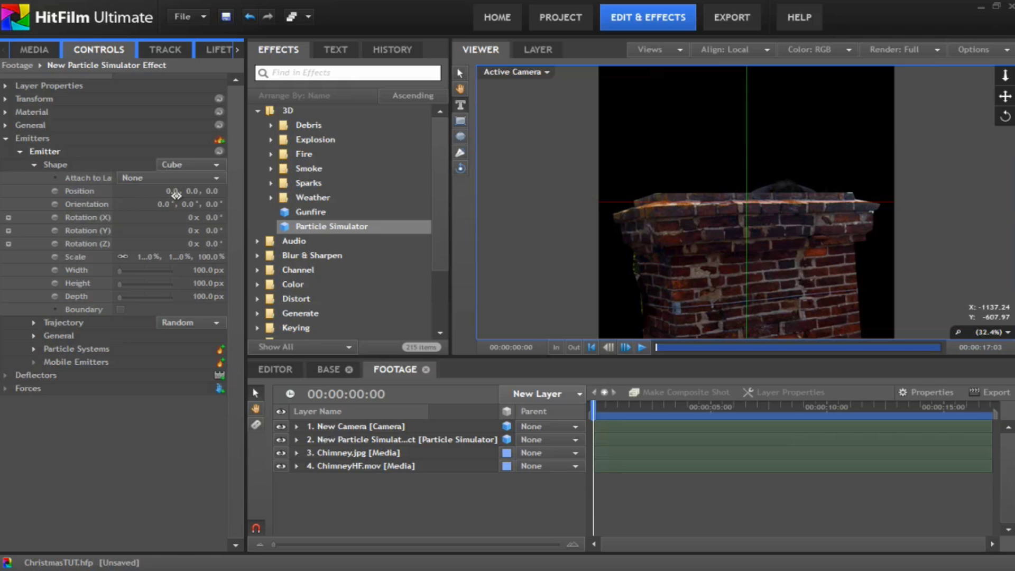
{"action": "left_click", "coordinate": [630, 405]}
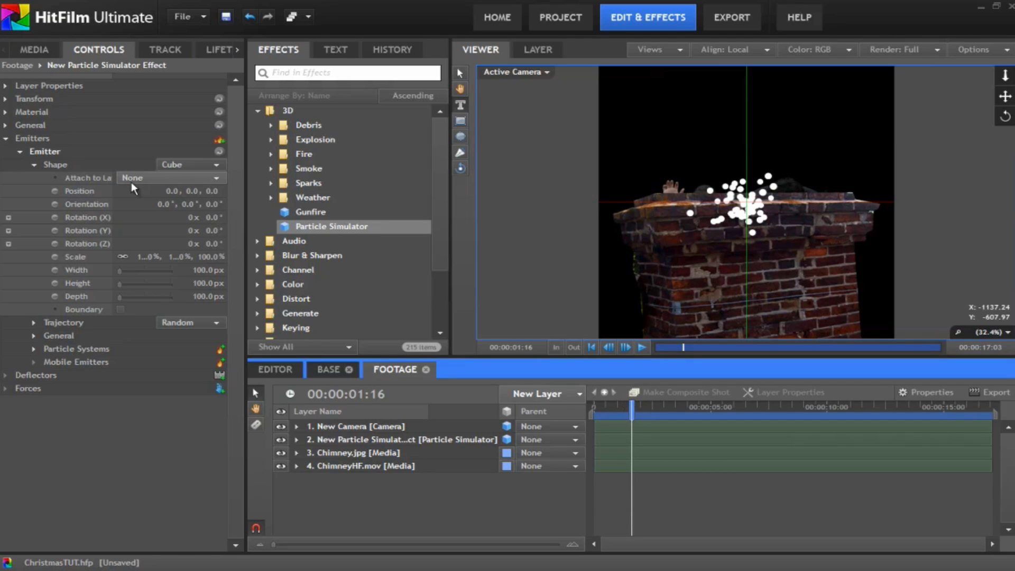
- Set the emitter Y position to 576, width to 1370 px and depth to 940 px
{"action": "left_click", "coordinate": [191, 191]}
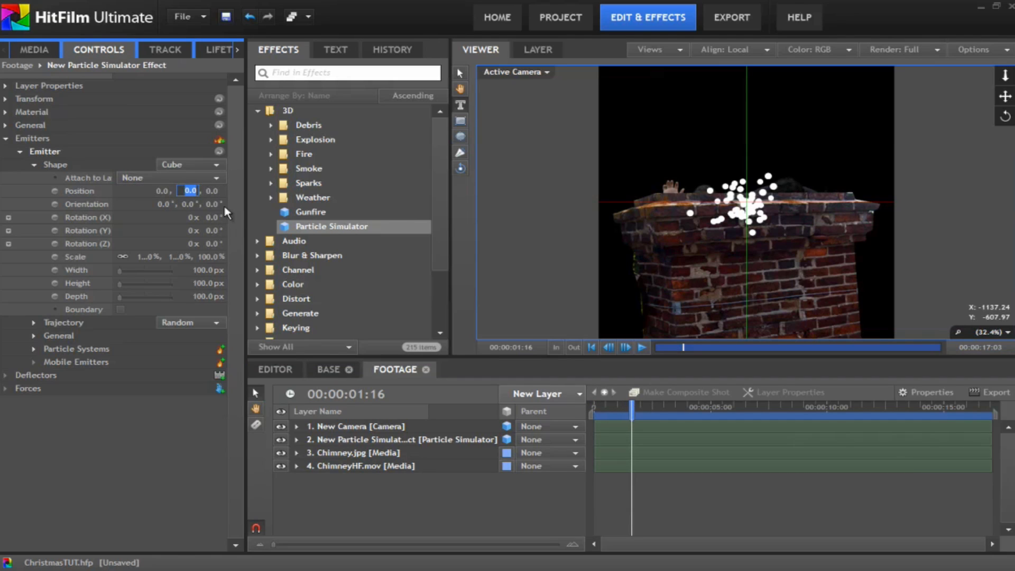
{"action": "type", "text": "576"}
{"action": "key", "text": "Return"}
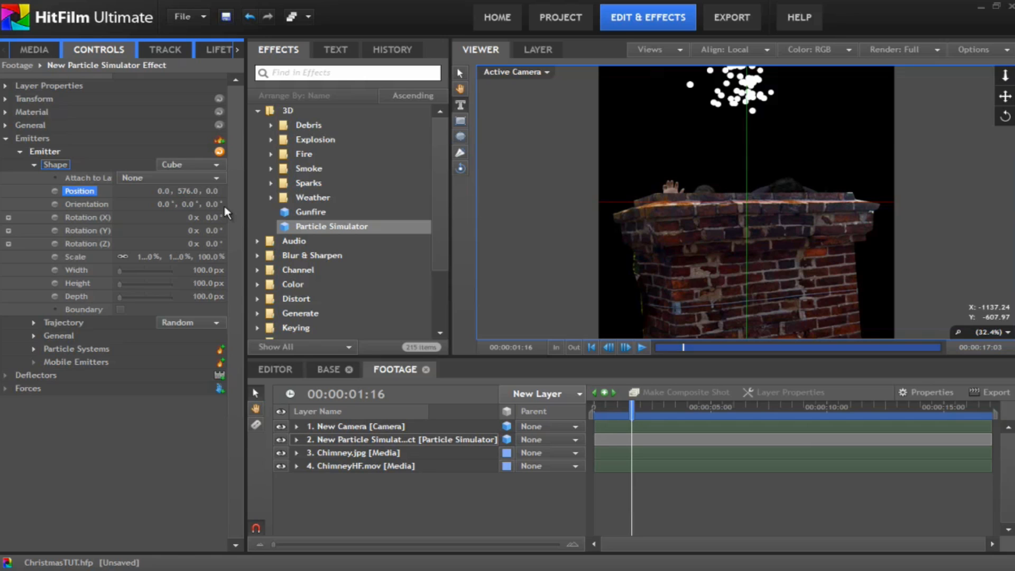
{"action": "left_click", "coordinate": [202, 271]}
{"action": "type", "text": "1370"}
{"action": "key", "text": "Return"}
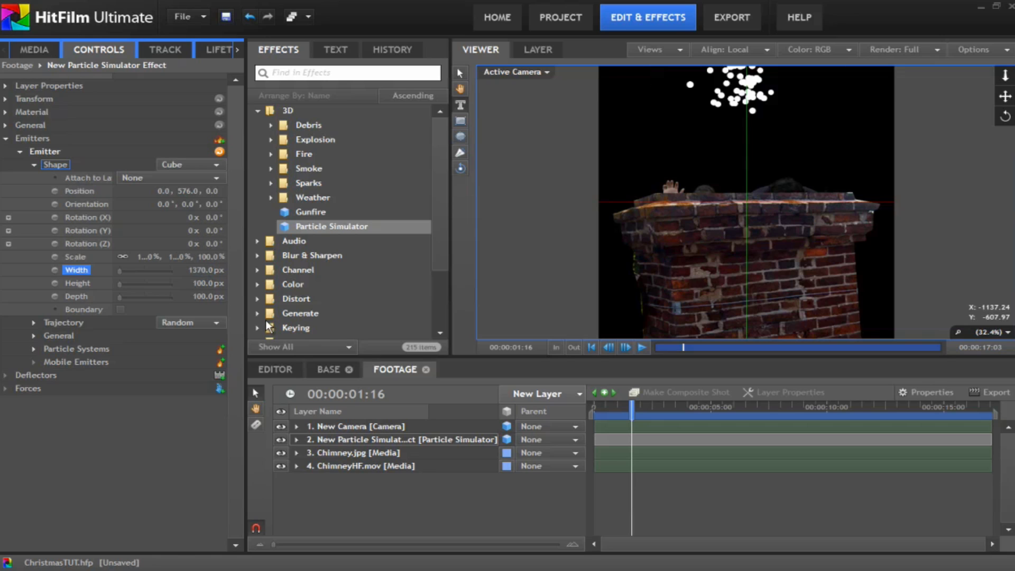
{"action": "left_click", "coordinate": [202, 297]}
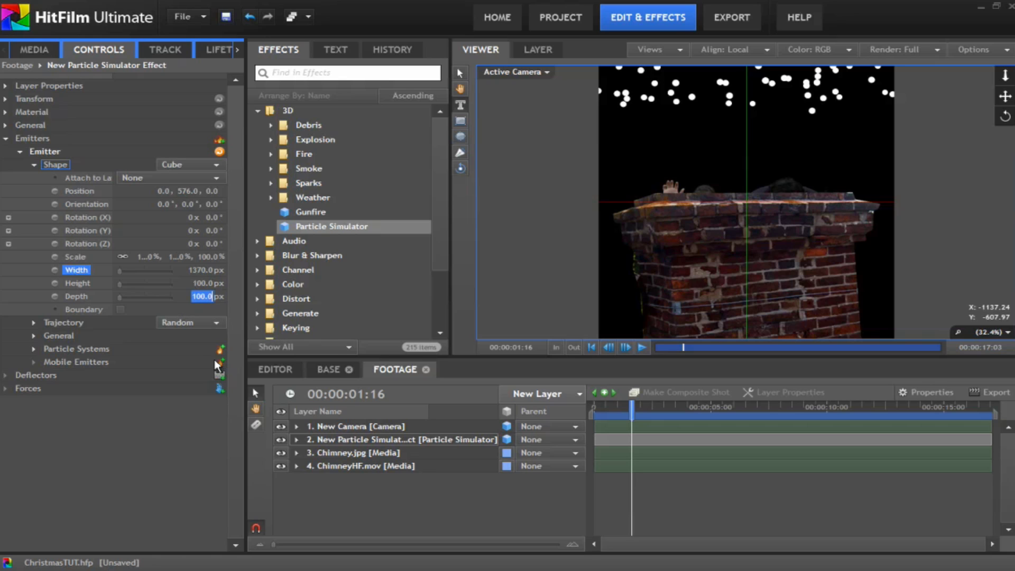
{"action": "type", "text": "940"}
{"action": "key", "text": "Return"}
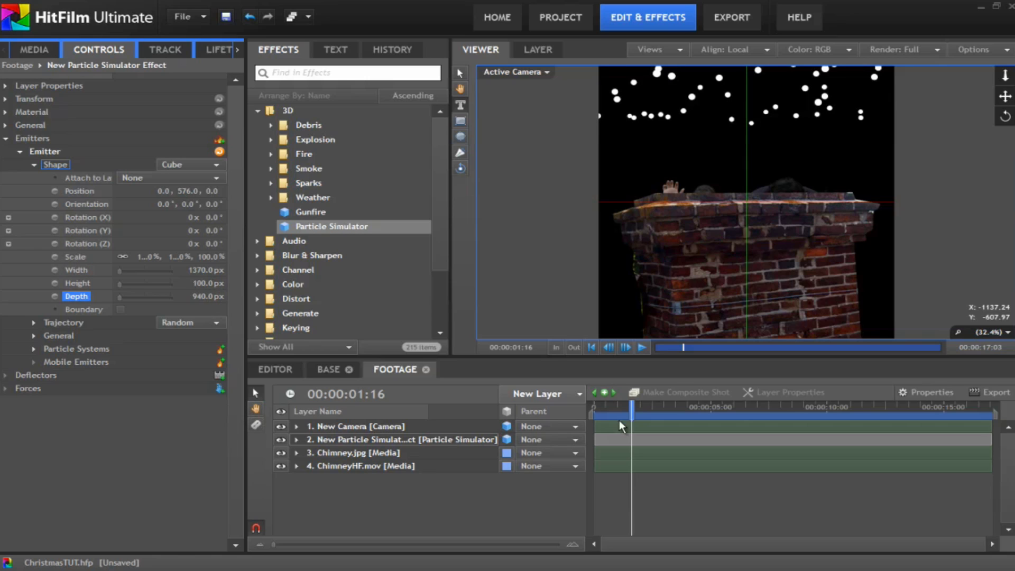
{"action": "left_click_drag", "start_coordinate": [632, 414], "coordinate": [649, 397]}
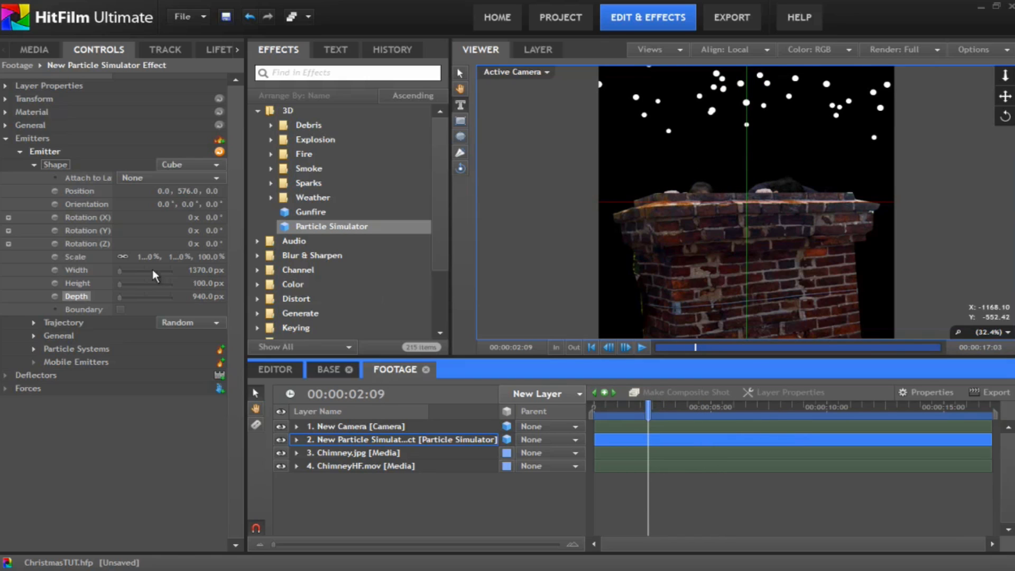
- Set the Particle System's General Particles count to 100
{"action": "left_click", "coordinate": [33, 166]}
{"action": "left_click", "coordinate": [33, 204]}
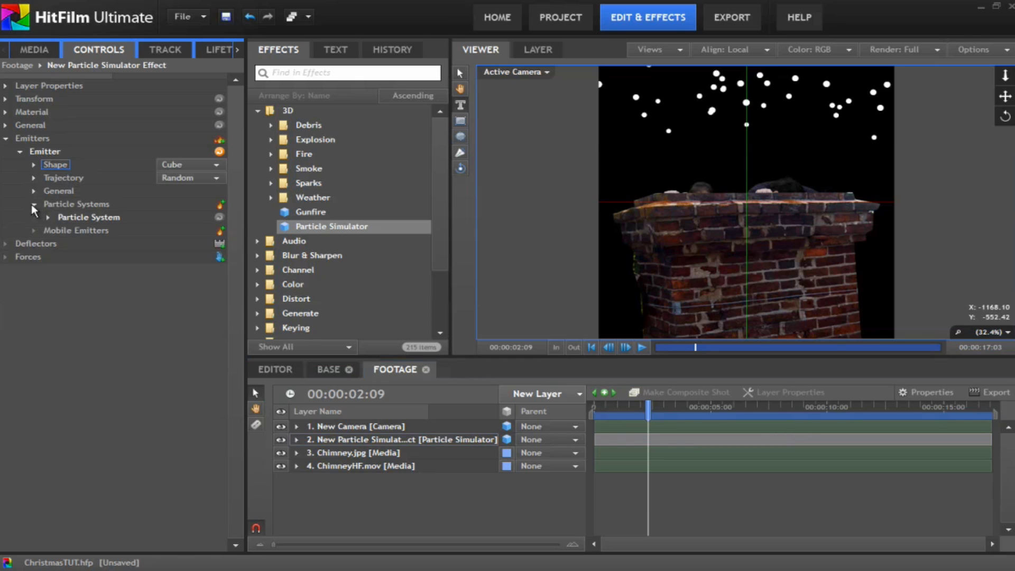
{"action": "left_click", "coordinate": [47, 217]}
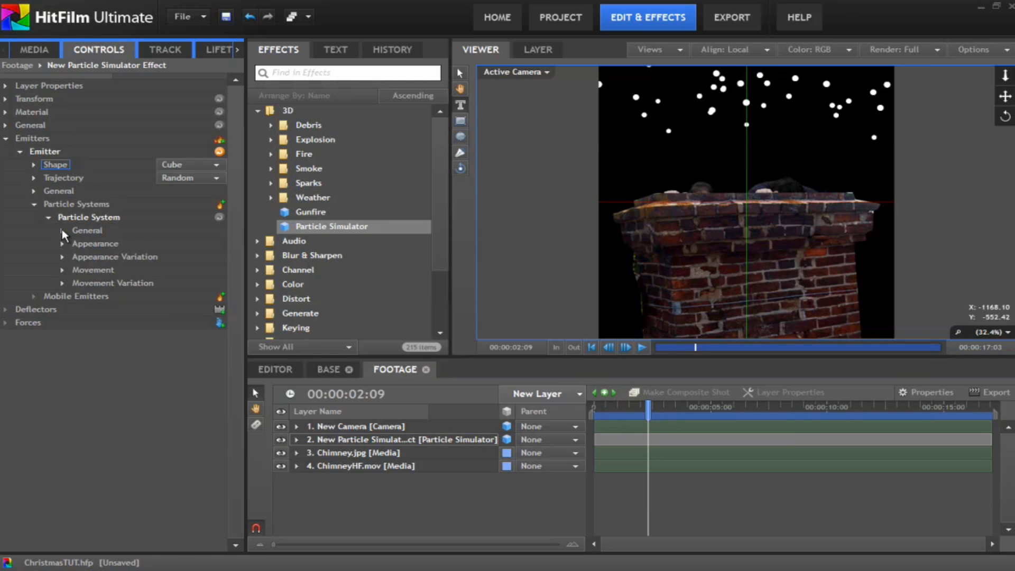
{"action": "left_click", "coordinate": [62, 229]}
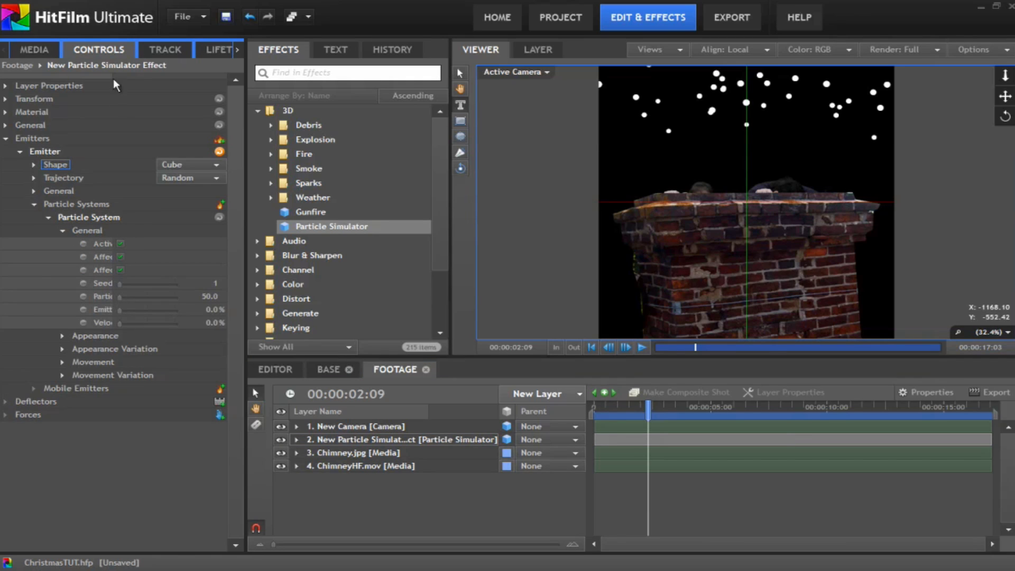
{"action": "left_click_drag", "start_coordinate": [114, 79], "coordinate": [134, 79]}
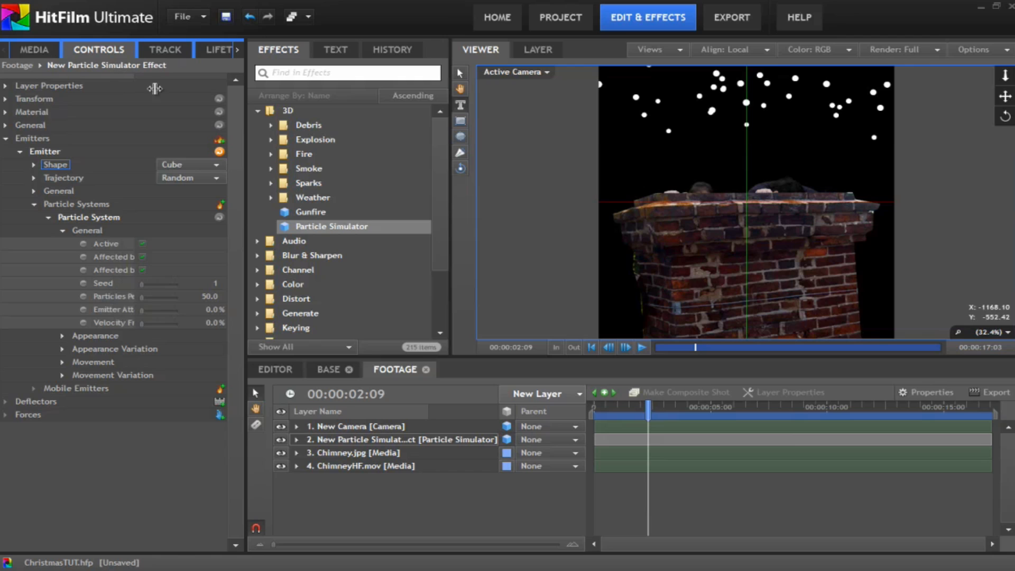
{"action": "left_click", "coordinate": [210, 297]}
{"action": "type", "text": "100"}
{"action": "key", "text": "Return"}
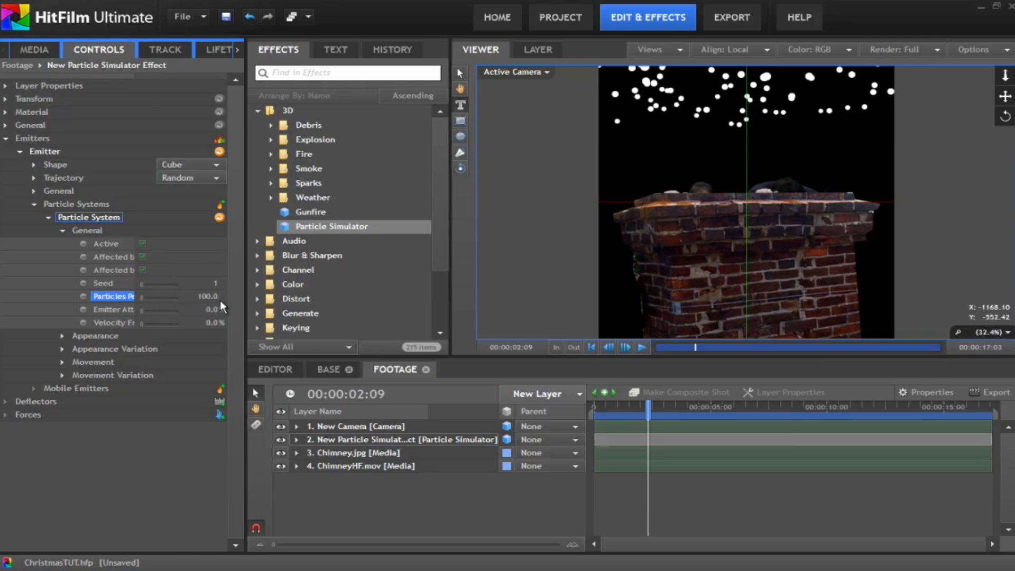
{"action": "left_click", "coordinate": [61, 232]}
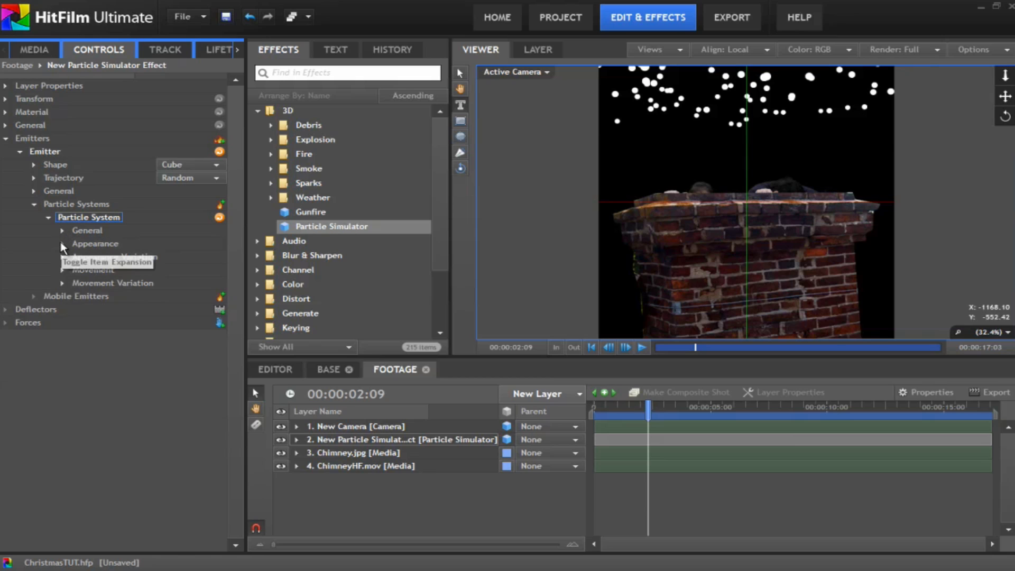
{"action": "left_click", "coordinate": [61, 245]}
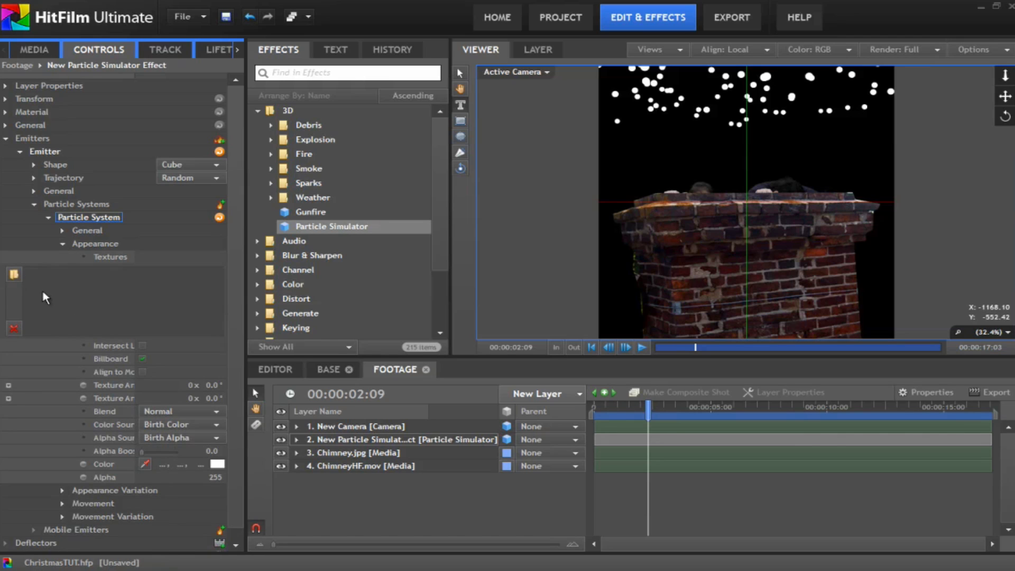
- Load circle-blur.png as the particle texture and set the Blend mode to Add
{"action": "left_click", "coordinate": [14, 274]}
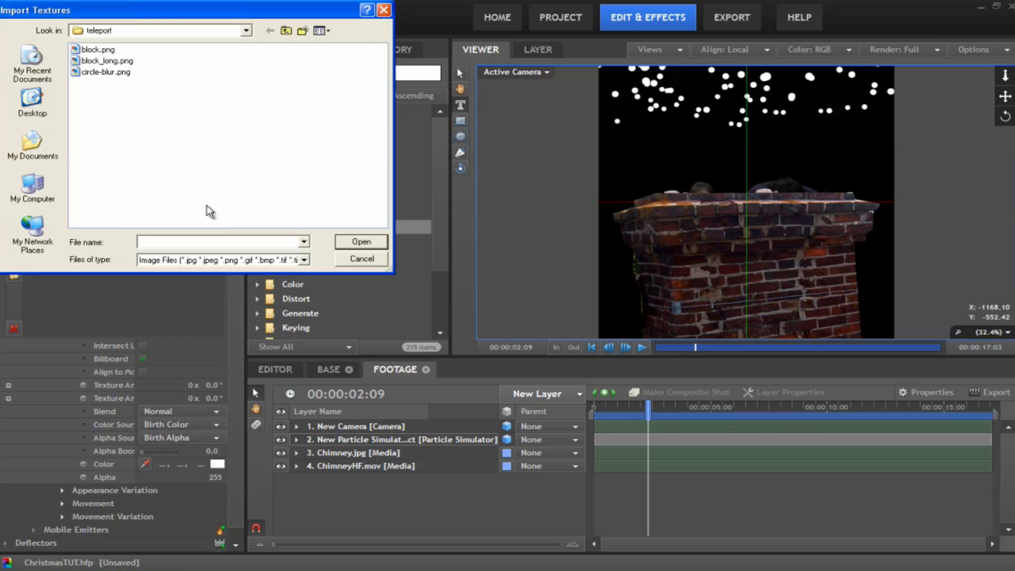
{"action": "left_click", "coordinate": [103, 73]}
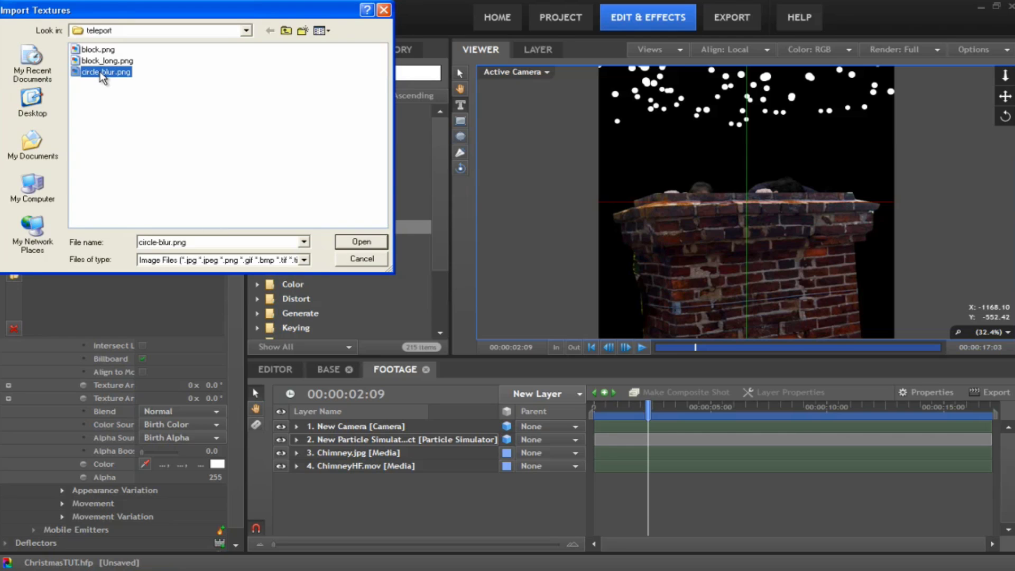
{"action": "left_click", "coordinate": [354, 240]}
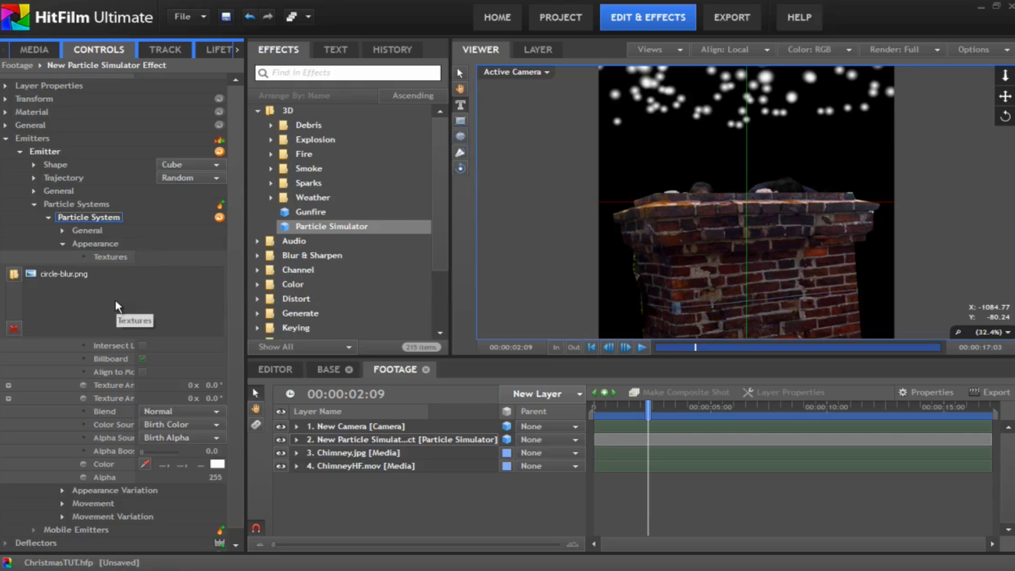
{"action": "left_click", "coordinate": [201, 413]}
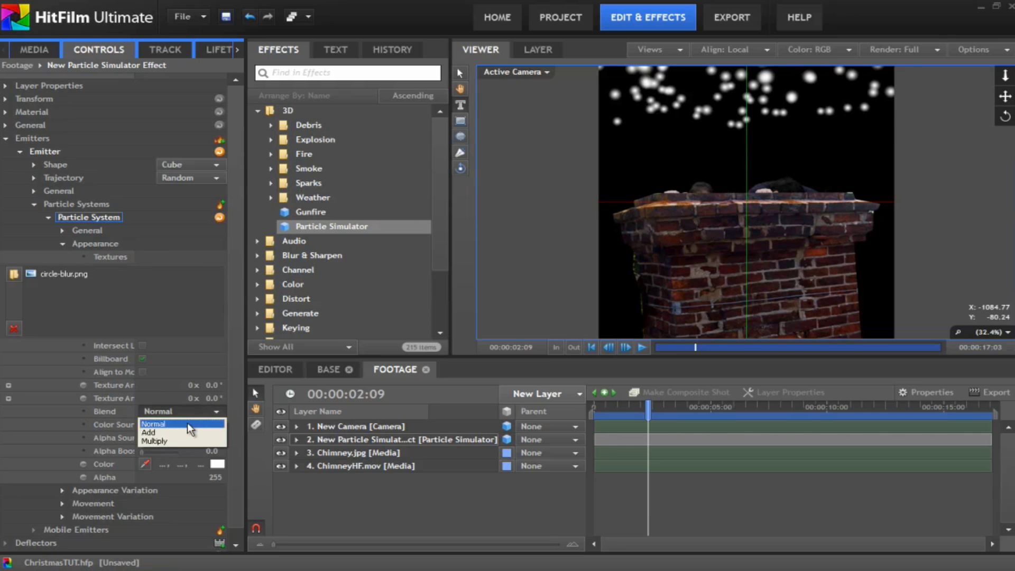
{"action": "left_click", "coordinate": [187, 421]}
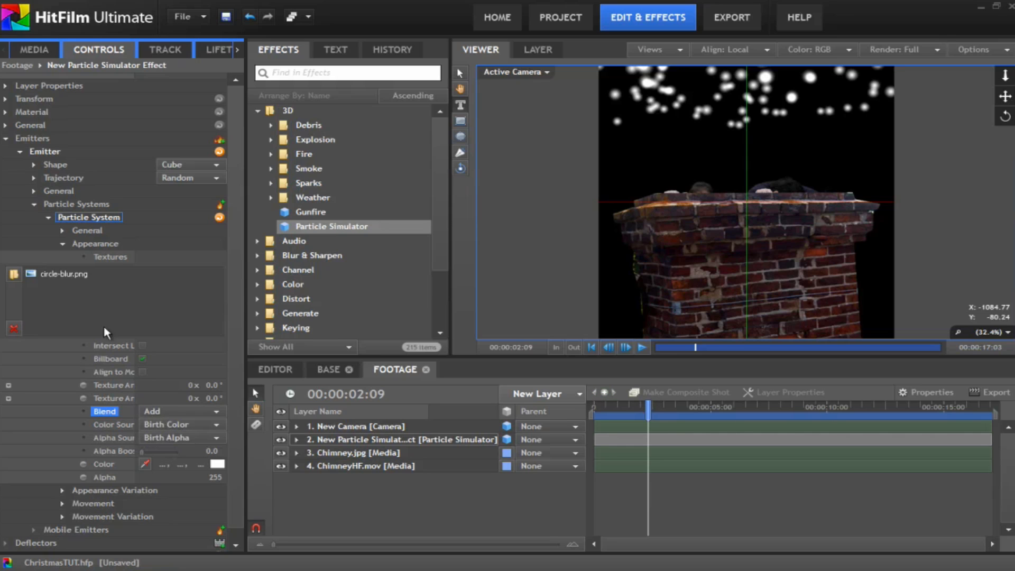
{"action": "left_click", "coordinate": [62, 244]}
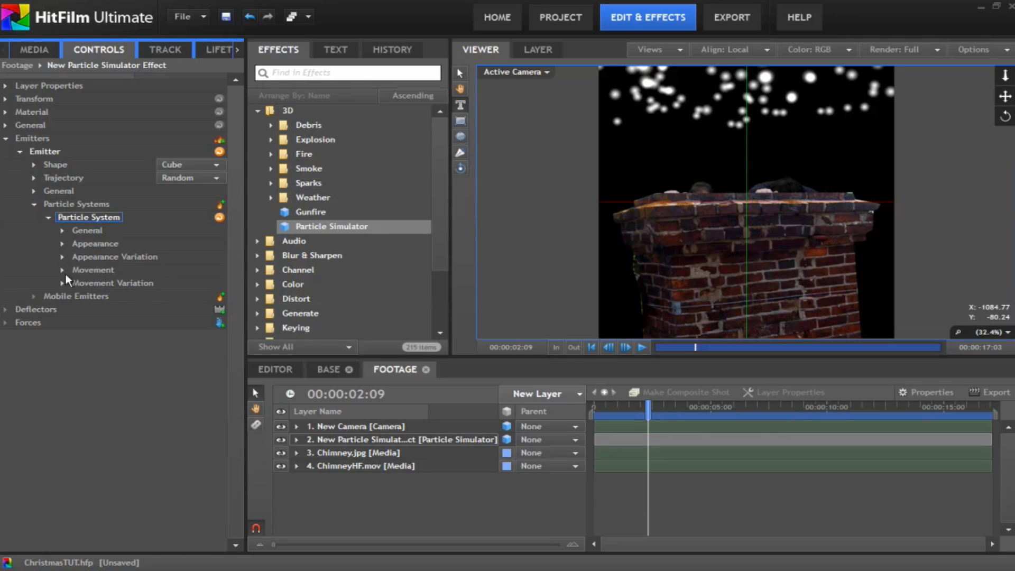
- Set particle Movement Life to 15 seconds and Scale to 0%
{"action": "left_click", "coordinate": [63, 269]}
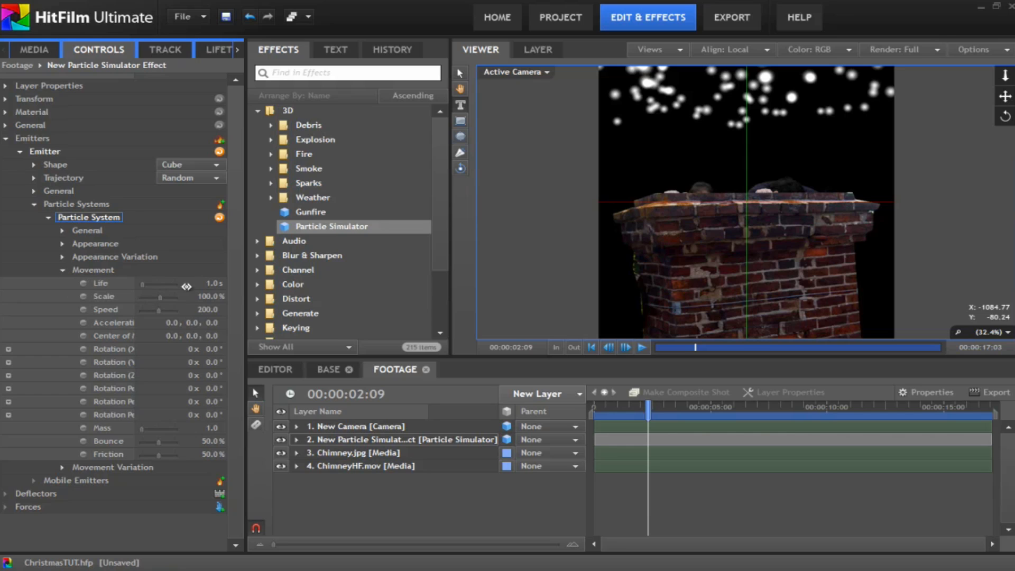
{"action": "left_click", "coordinate": [210, 284]}
{"action": "type", "text": "15"}
{"action": "key", "text": "Return"}
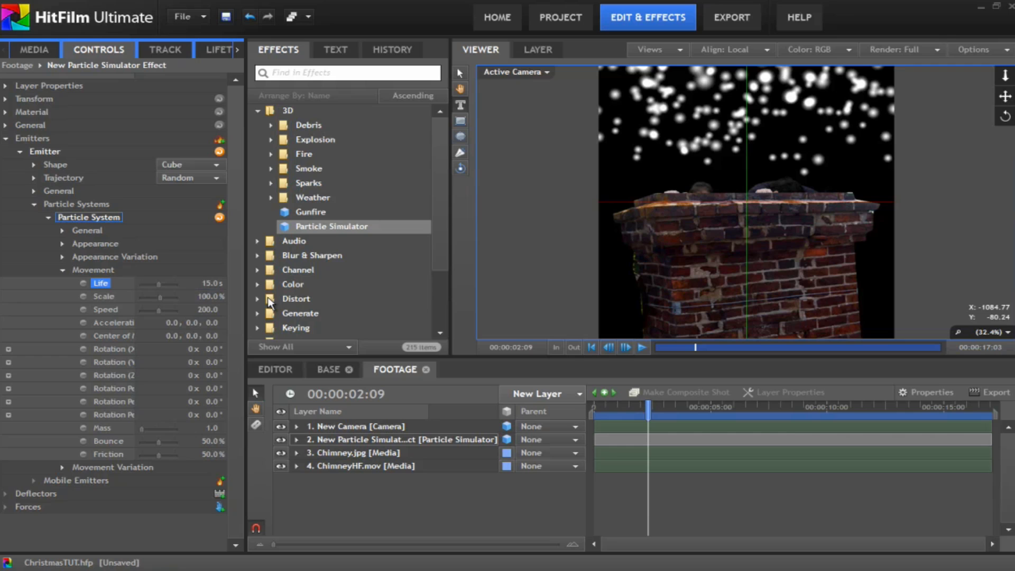
{"action": "left_click", "coordinate": [206, 296]}
{"action": "type", "text": "0"}
{"action": "key", "text": "Return"}
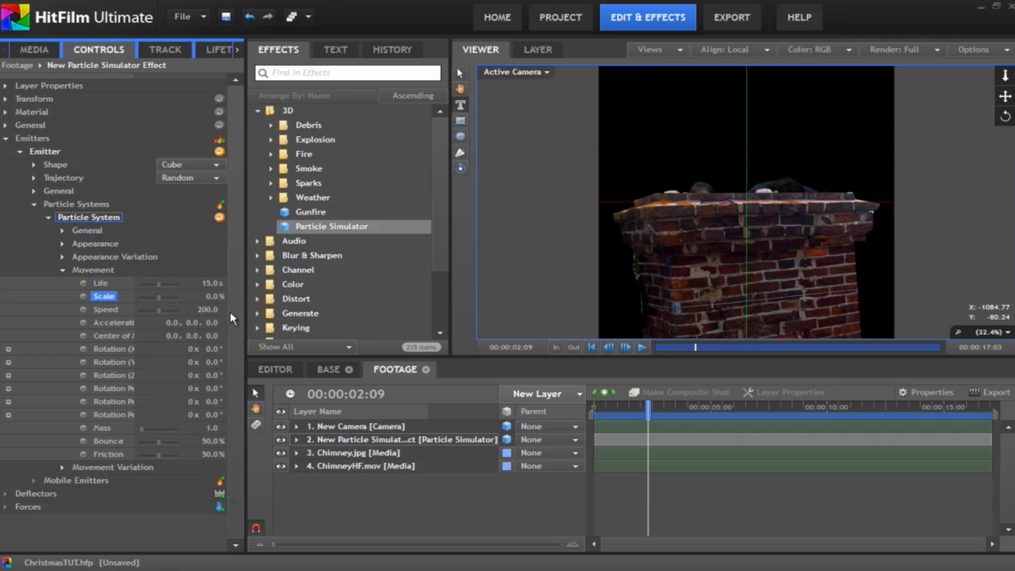
- Set particle Speed to 100 and both Bounce and Friction to 0%
{"action": "left_click", "coordinate": [209, 310]}
{"action": "type", "text": "100"}
{"action": "key", "text": "Return"}
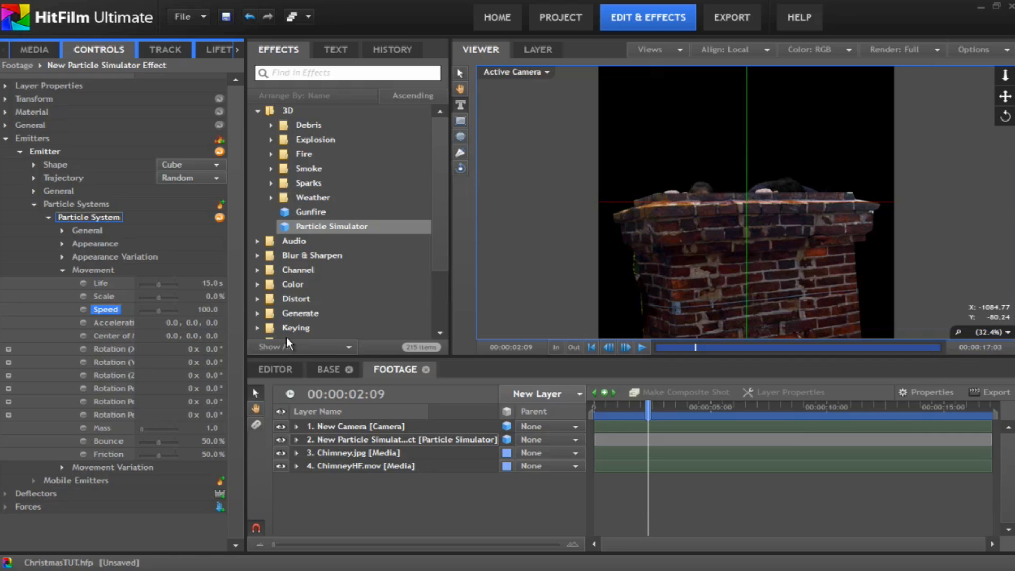
{"action": "left_click", "coordinate": [209, 441]}
{"action": "type", "text": "0"}
{"action": "key", "text": "Return"}
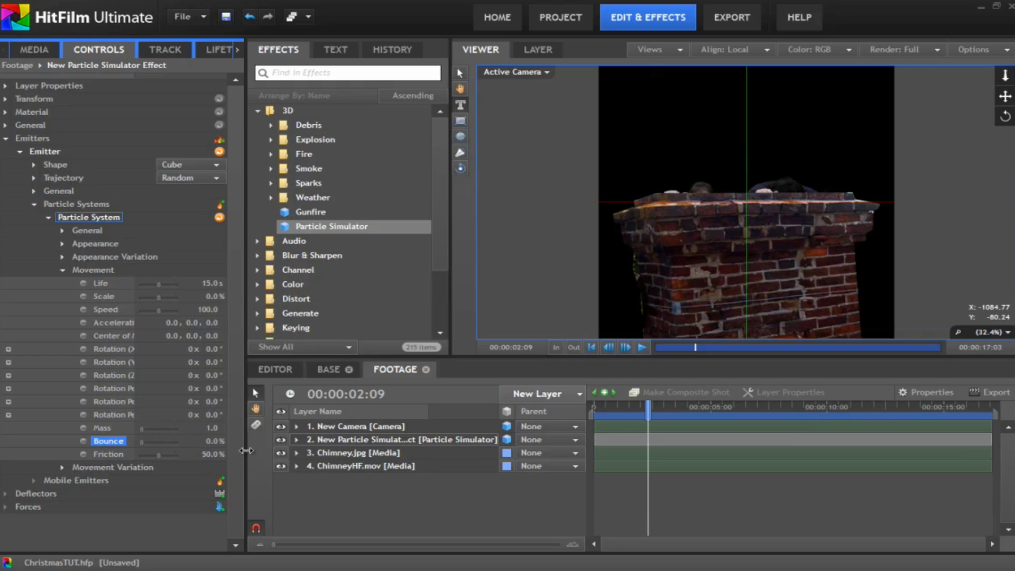
{"action": "left_click", "coordinate": [209, 454]}
{"action": "type", "text": "0"}
{"action": "key", "text": "Return"}
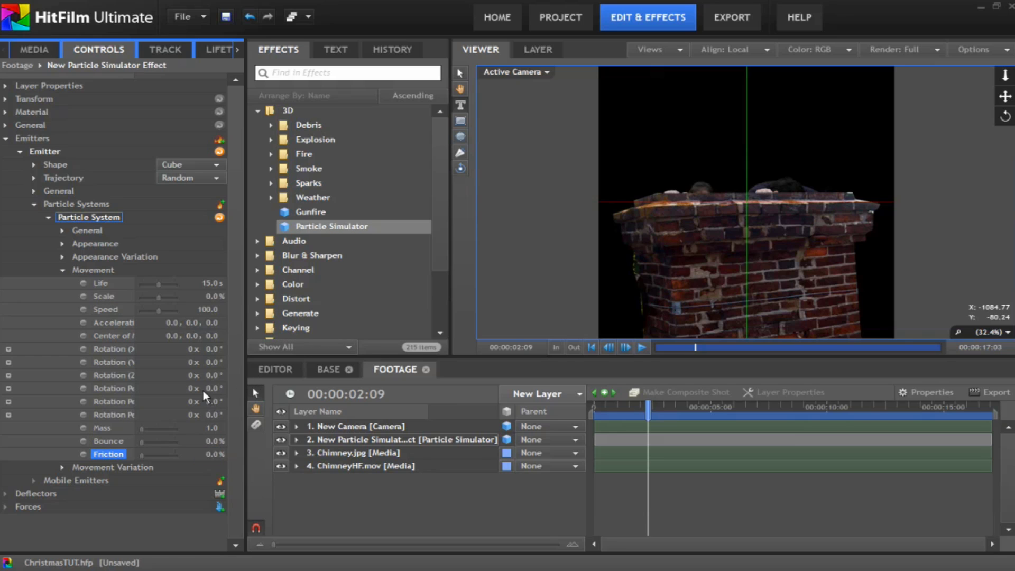
- Set Movement Variation Scale to 35% and scrub ahead to preview the varied snowflakes
{"action": "left_click", "coordinate": [62, 270]}
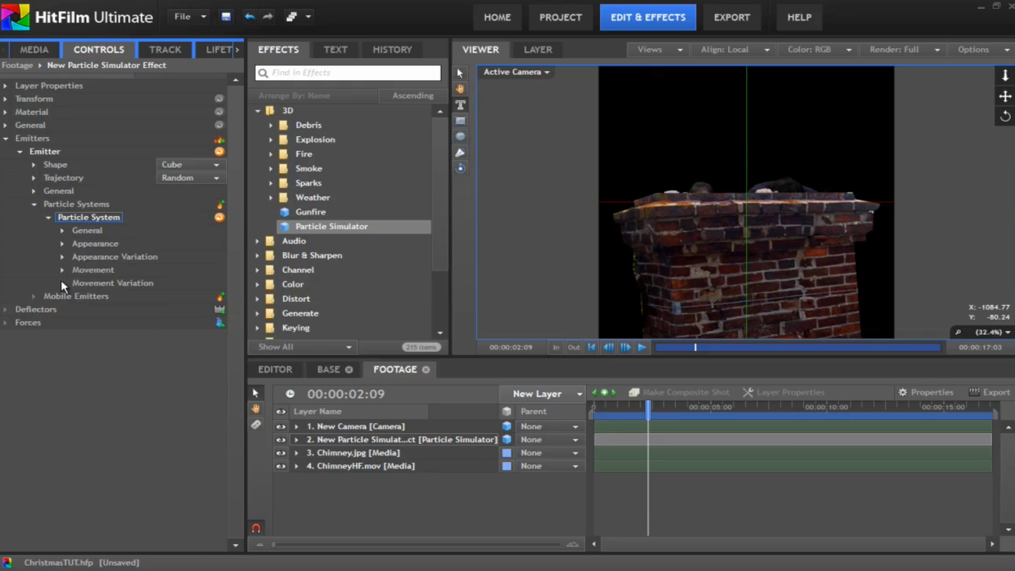
{"action": "left_click", "coordinate": [62, 283]}
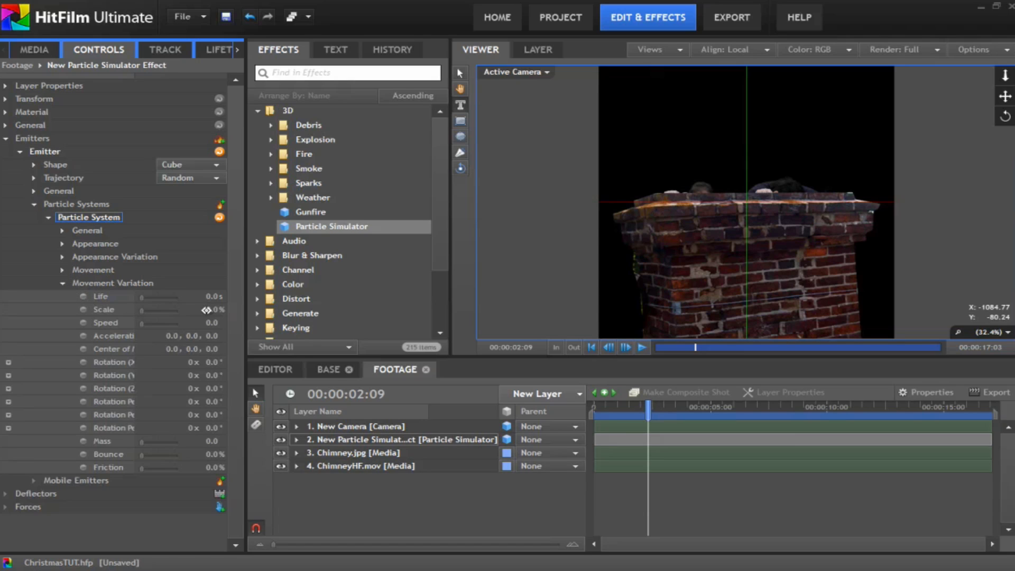
{"action": "left_click", "coordinate": [213, 310]}
{"action": "type", "text": "35"}
{"action": "key", "text": "Return"}
{"action": "left_click_drag", "start_coordinate": [650, 408], "coordinate": [901, 413]}
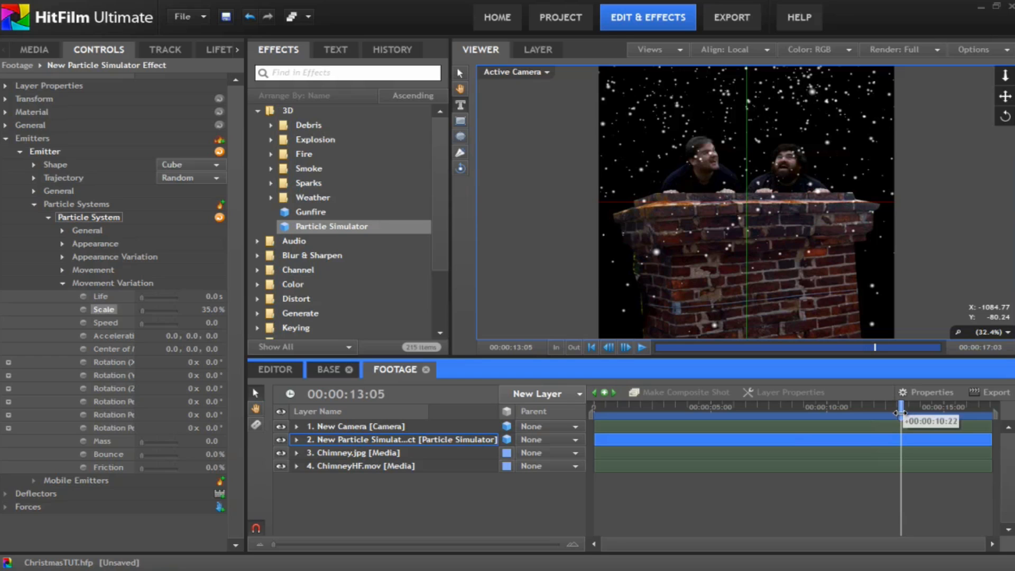
- Move the Particle Simulator layer to start at -00:00:03:13 and extend it to about 28 seconds
{"action": "left_click", "coordinate": [591, 405]}
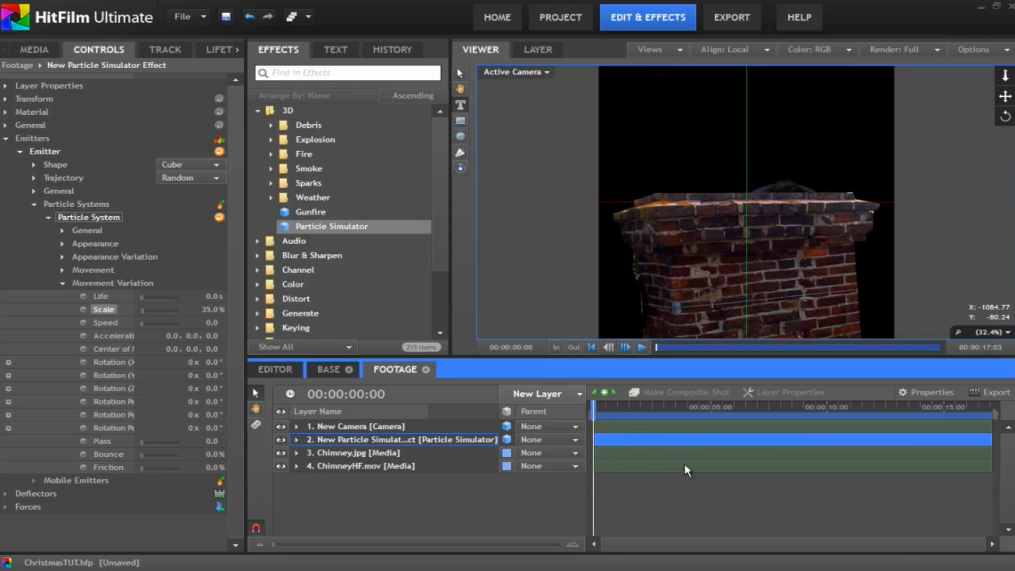
{"action": "left_click_drag", "start_coordinate": [818, 434], "coordinate": [509, 433]}
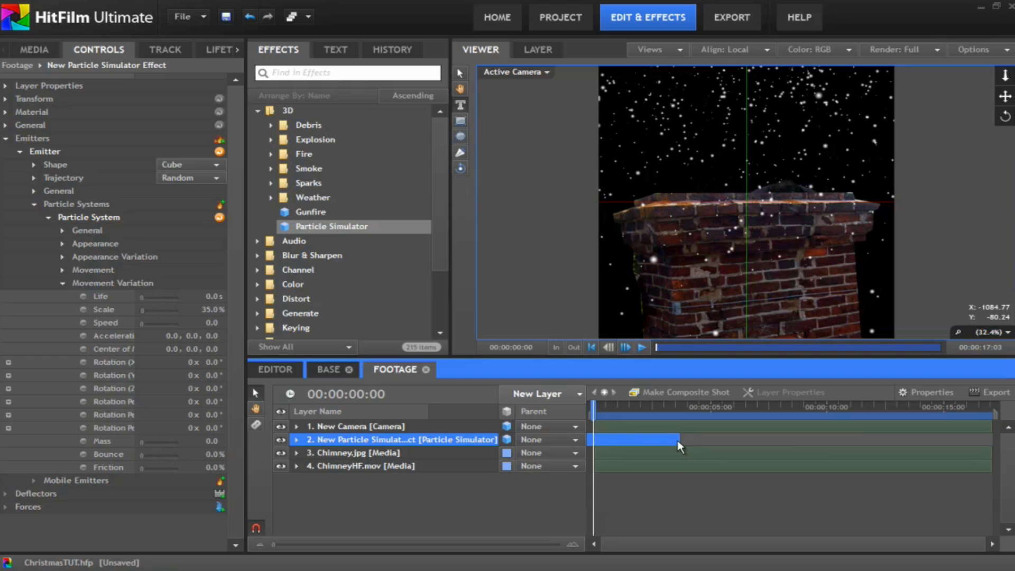
{"action": "left_click_drag", "start_coordinate": [682, 441], "coordinate": [990, 448]}
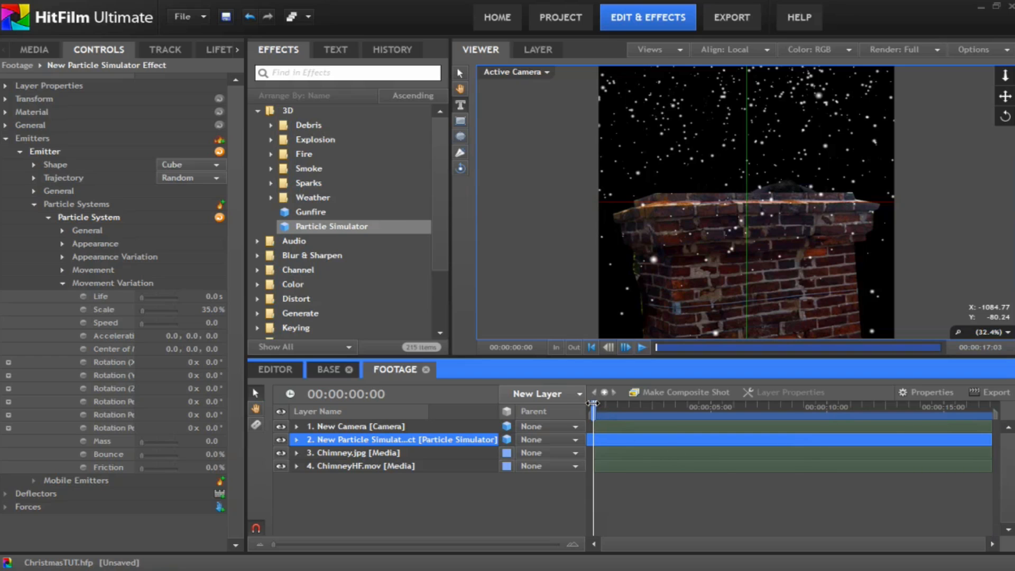
{"action": "left_click_drag", "start_coordinate": [592, 403], "coordinate": [688, 397]}
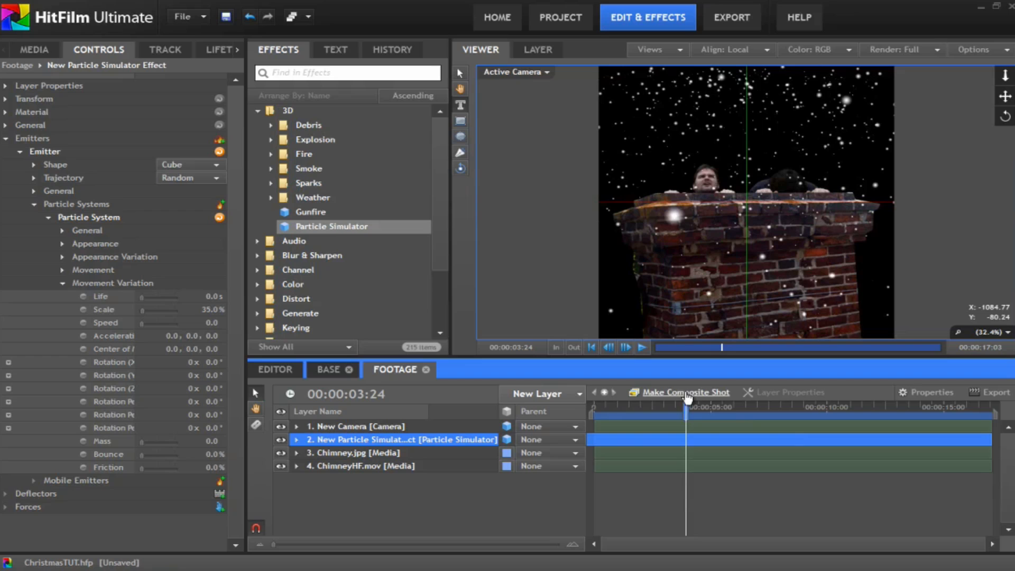
- Switch the ChimneyHF.mov and Chimney.jpg layers to 3D Plane
{"action": "left_click", "coordinate": [359, 427]}
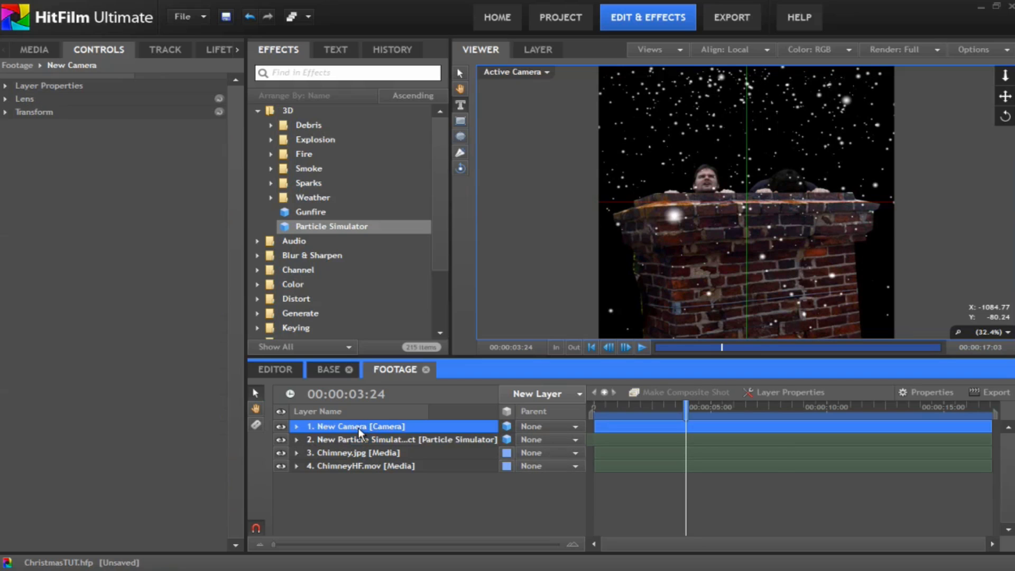
{"action": "left_click", "coordinate": [372, 439]}
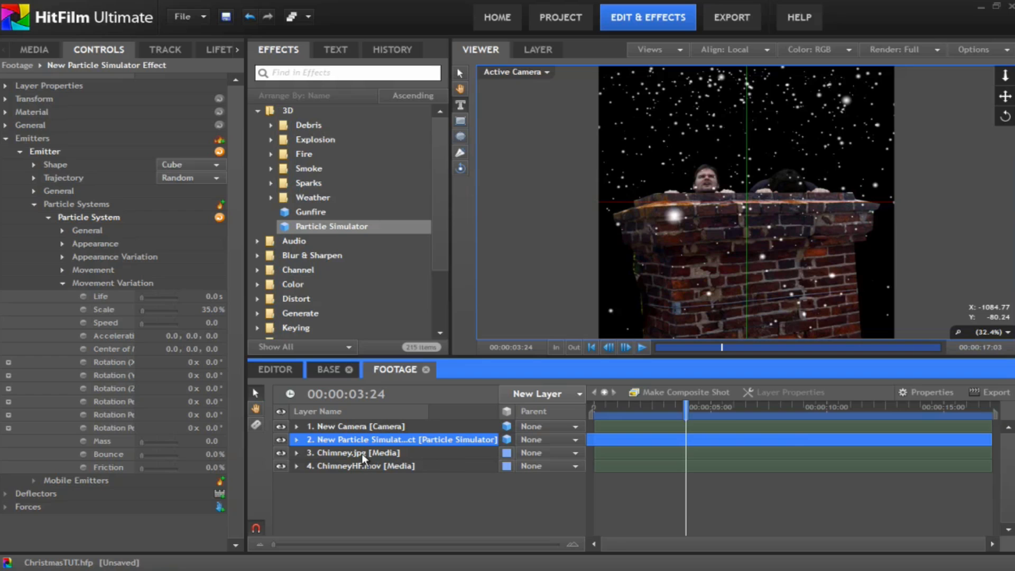
{"action": "left_click", "coordinate": [366, 466]}
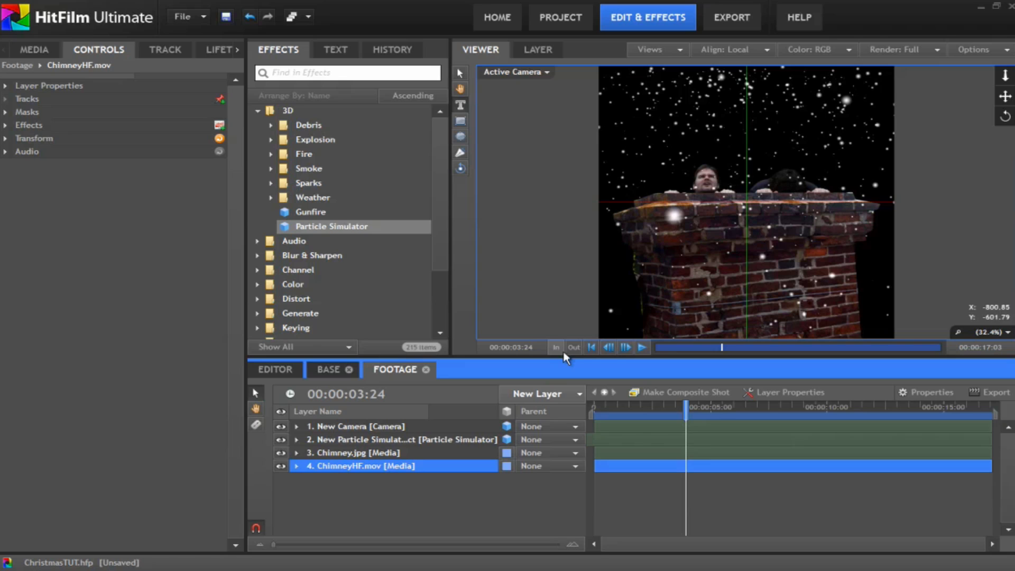
{"action": "left_click", "coordinate": [506, 467]}
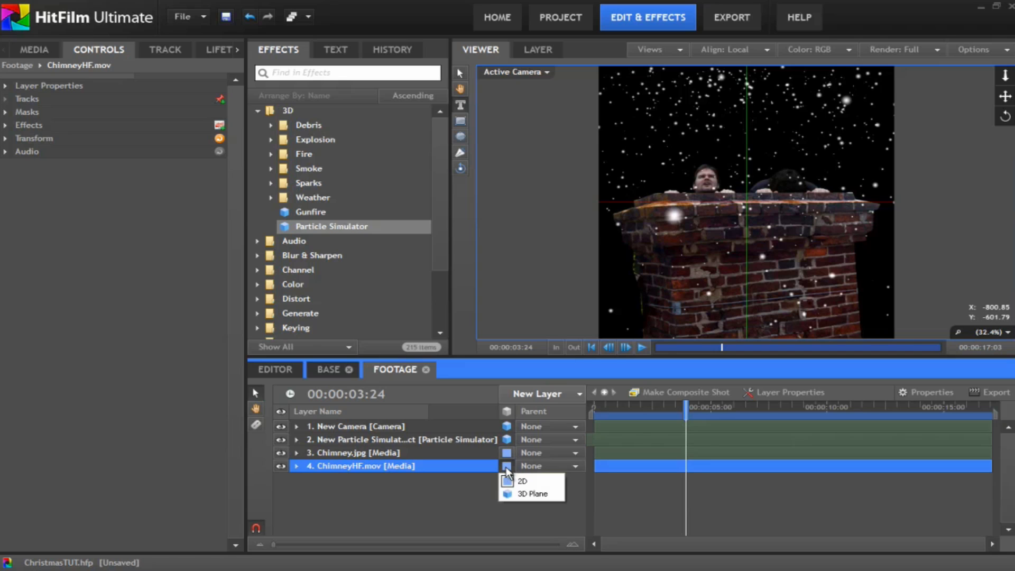
{"action": "left_click", "coordinate": [531, 495]}
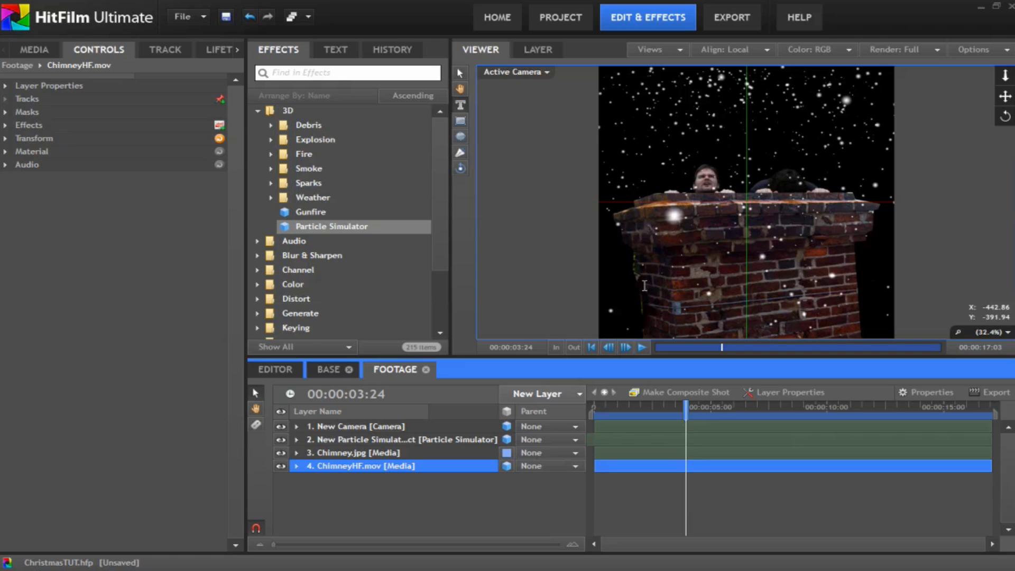
{"action": "left_click", "coordinate": [507, 466]}
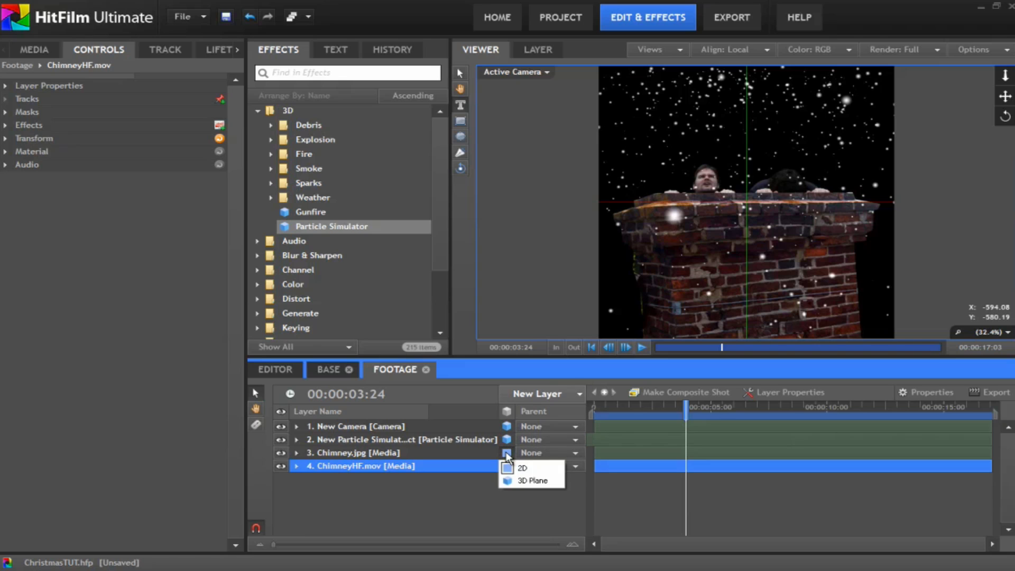
{"action": "left_click", "coordinate": [533, 480]}
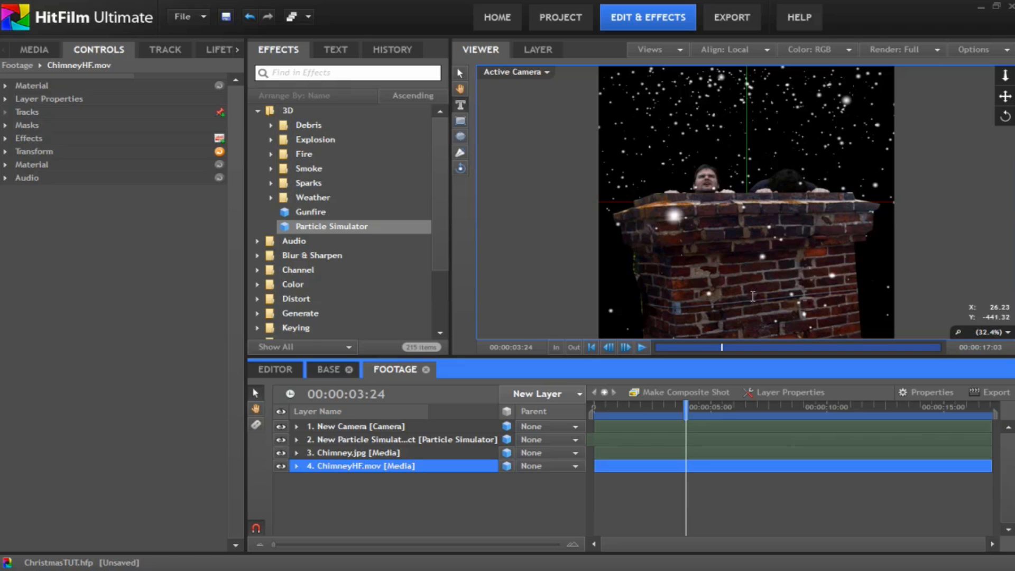
- Scrub to review the shot, check Chimney.jpg's Brightness & Contrast, and park the playhead at 00:00:04:00
{"action": "left_click_drag", "start_coordinate": [686, 406], "coordinate": [753, 395]}
{"action": "left_click_drag", "start_coordinate": [686, 389], "coordinate": [651, 392]}
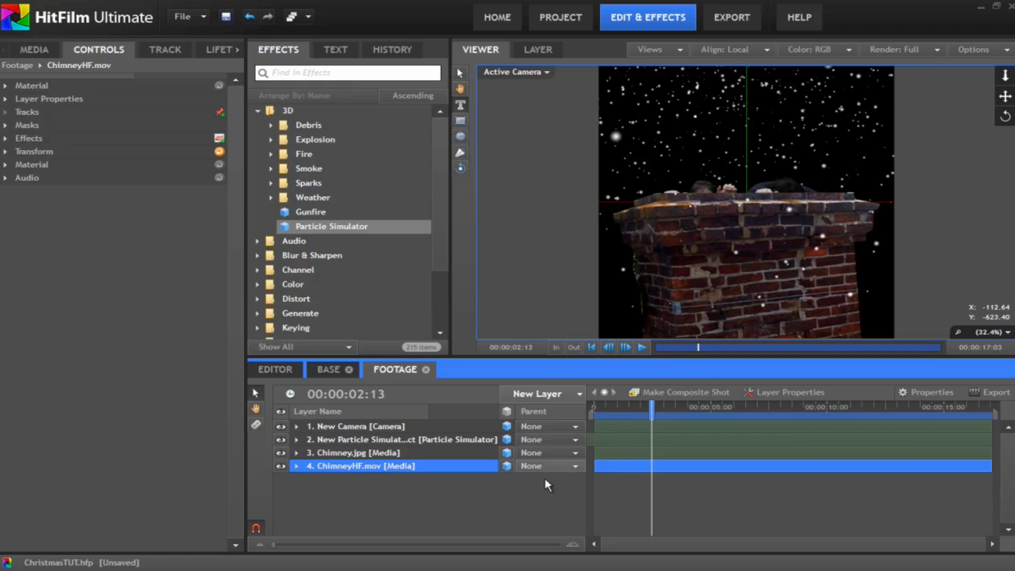
{"action": "left_click", "coordinate": [447, 508]}
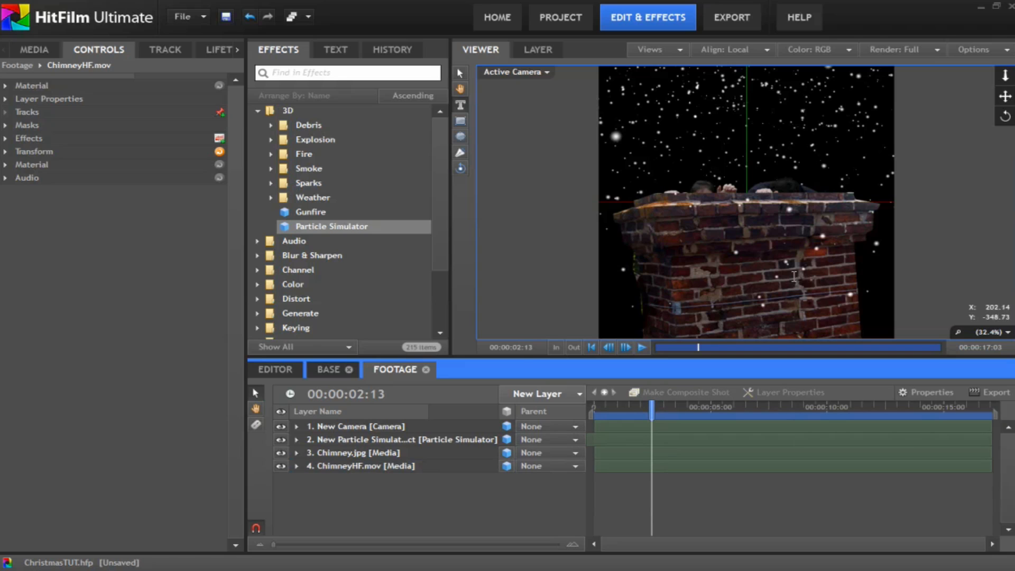
{"action": "left_click", "coordinate": [359, 453]}
{"action": "left_click", "coordinate": [7, 112]}
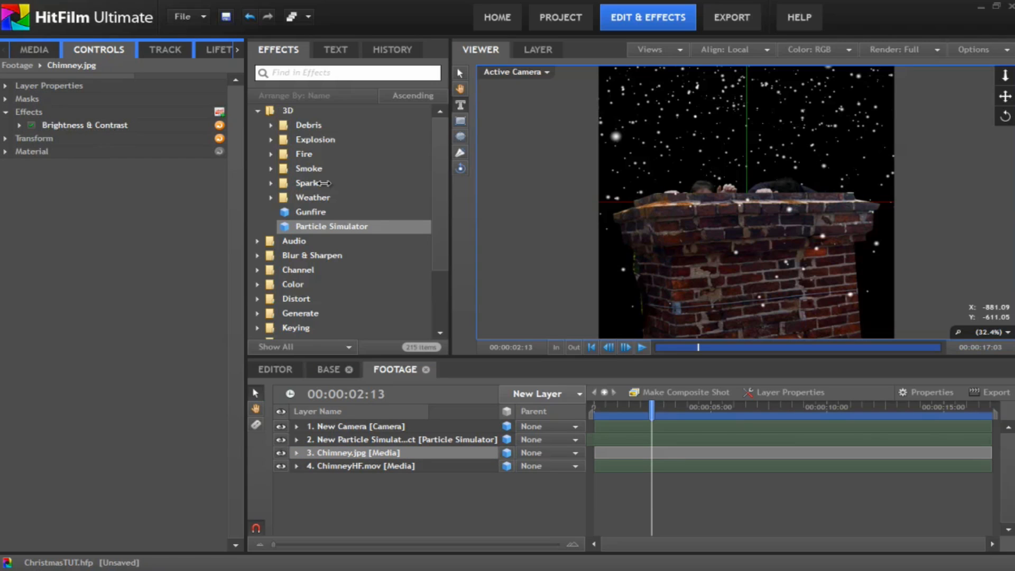
{"action": "left_click", "coordinate": [359, 465]}
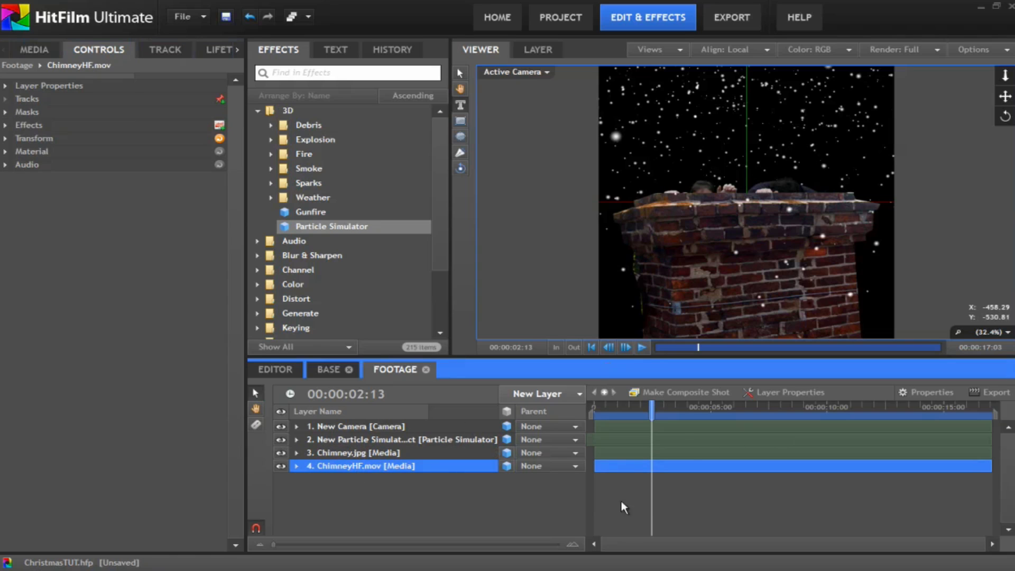
{"action": "left_click", "coordinate": [686, 407]}
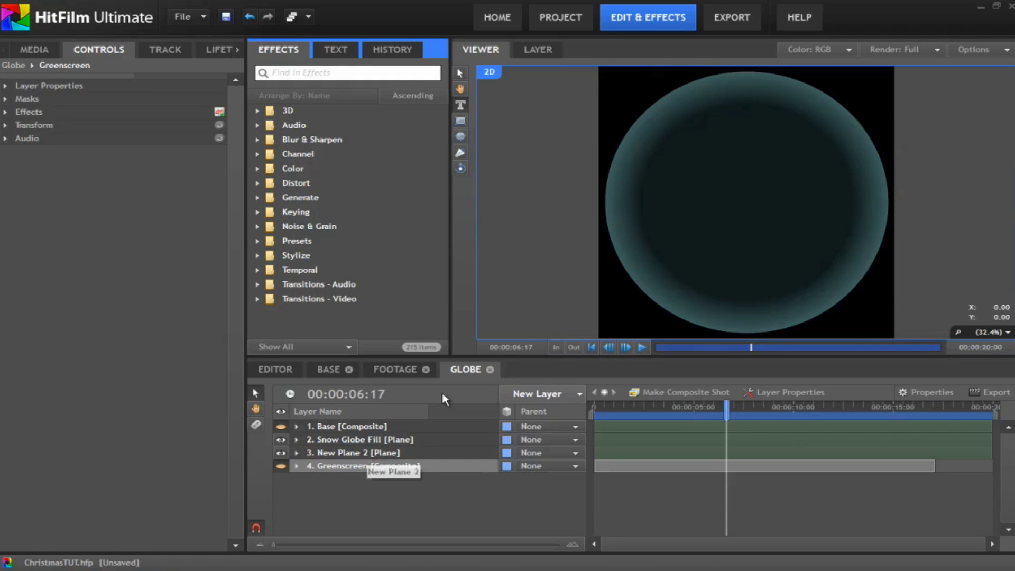
- Reveal New Plane 2's two masks, disable the subtract mask, and hide Snow Globe Fill
{"action": "left_click", "coordinate": [337, 442]}
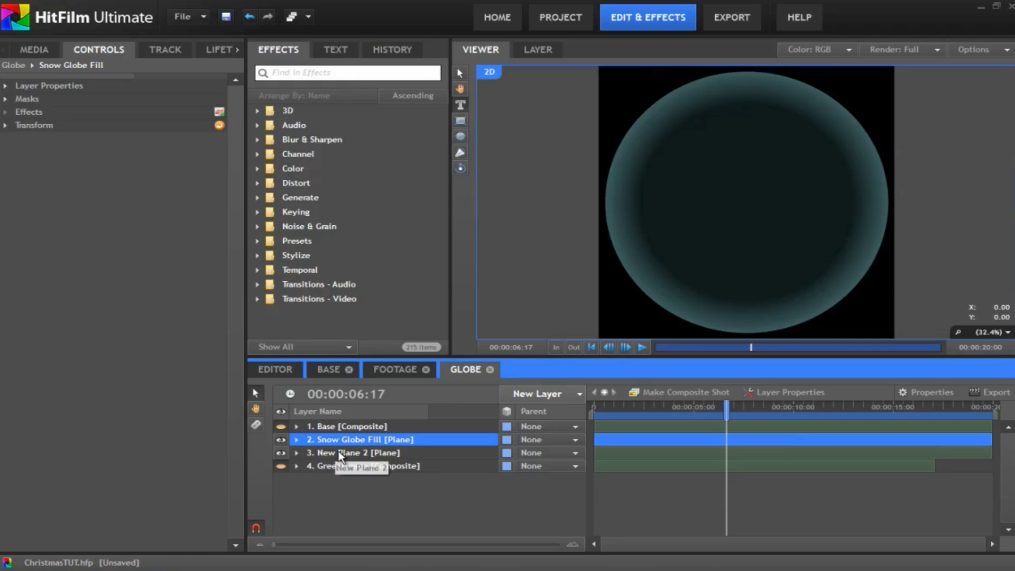
{"action": "left_click", "coordinate": [336, 449]}
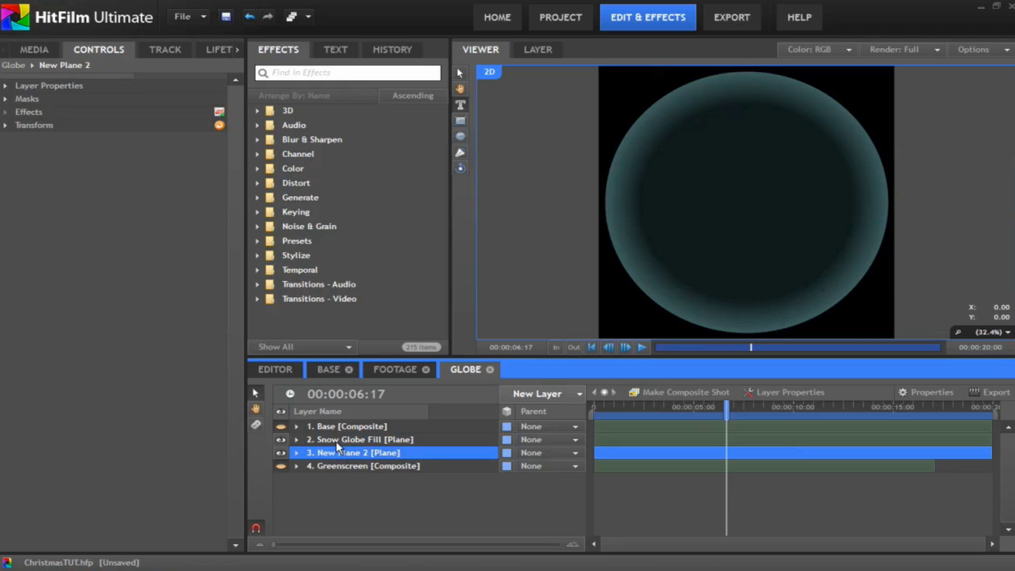
{"action": "left_click", "coordinate": [337, 443]}
{"action": "left_click", "coordinate": [340, 453]}
{"action": "left_click", "coordinate": [296, 453]}
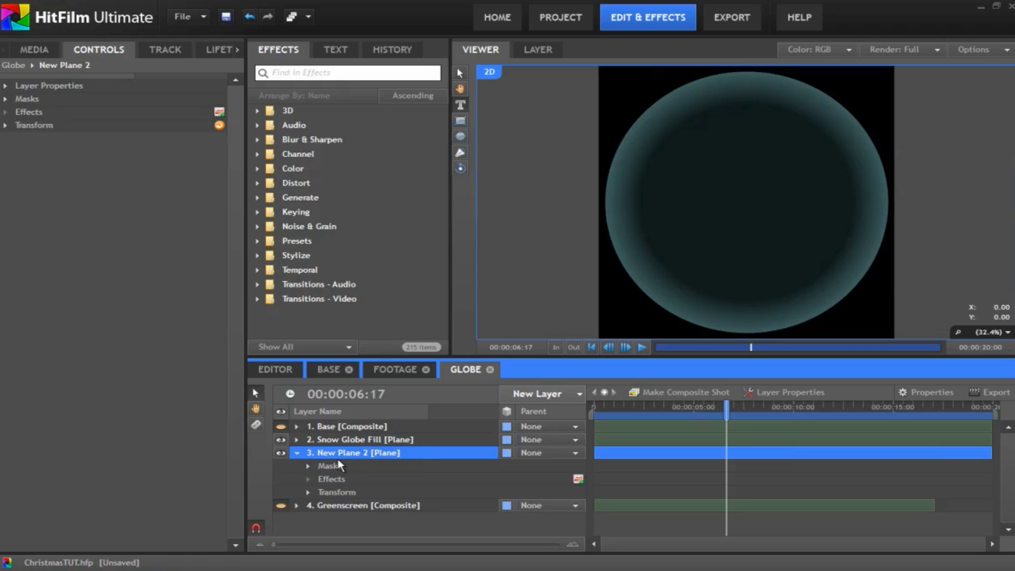
{"action": "left_click", "coordinate": [308, 466]}
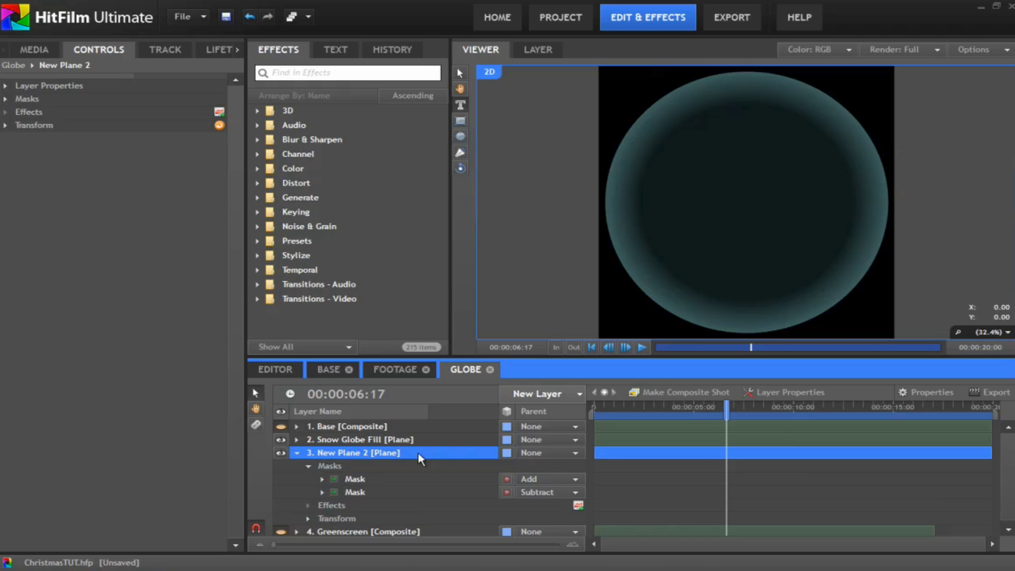
{"action": "left_click", "coordinate": [335, 492]}
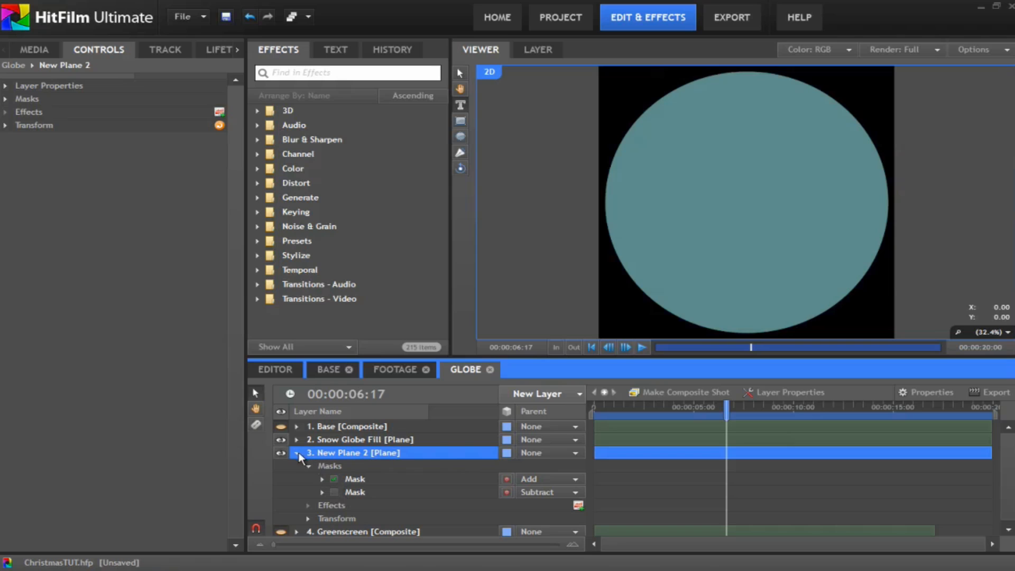
{"action": "left_click", "coordinate": [281, 439]}
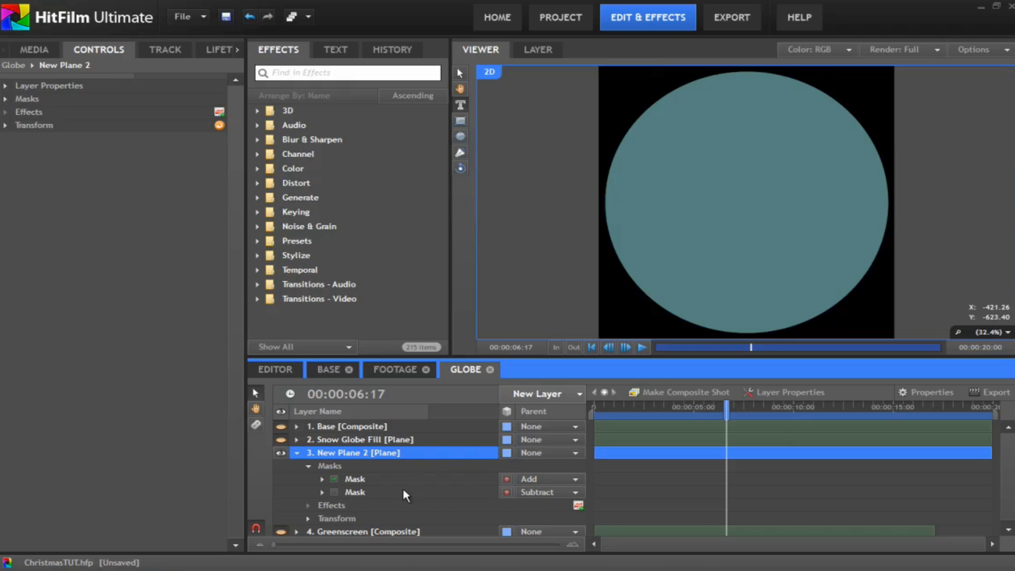
- Re-enable the Subtract mask and set its Expansion to -26.0 px
{"action": "left_click", "coordinate": [359, 479]}
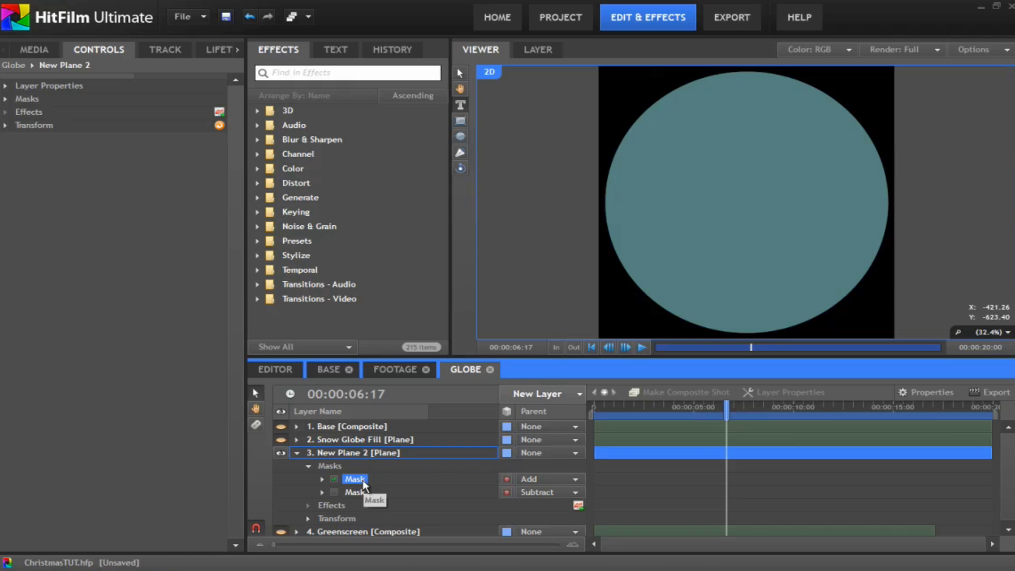
{"action": "left_click", "coordinate": [335, 492]}
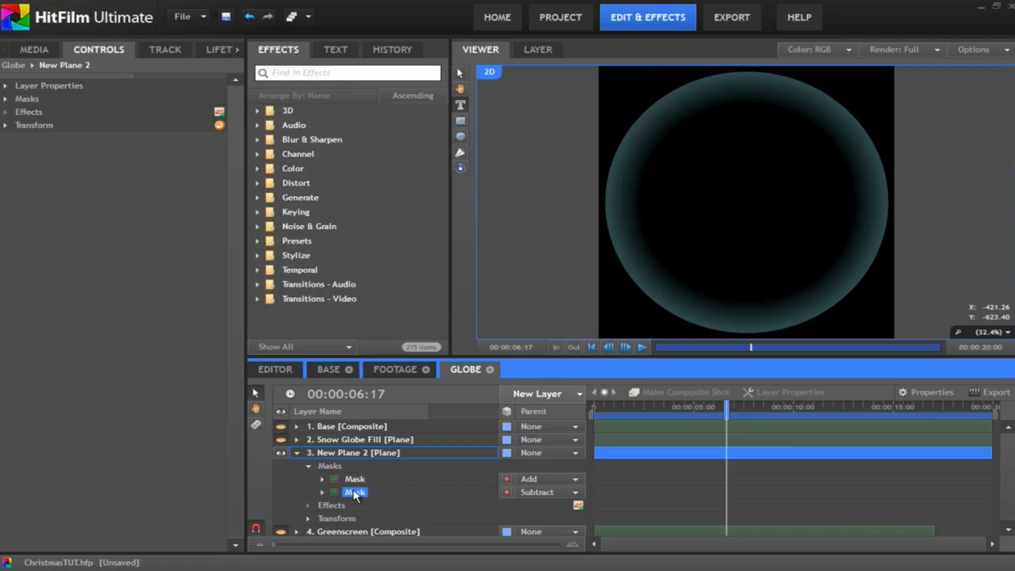
{"action": "left_click", "coordinate": [322, 492]}
{"action": "scroll", "coordinate": [382, 492], "scroll_direction": "down", "scroll_amount": 3}
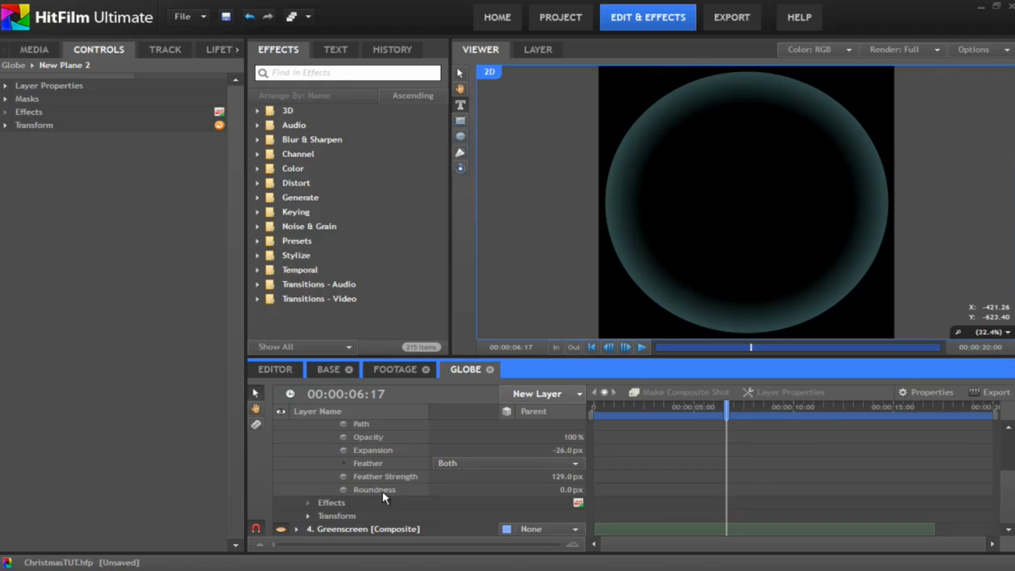
{"action": "scroll", "coordinate": [382, 492], "scroll_direction": "up", "scroll_amount": 3}
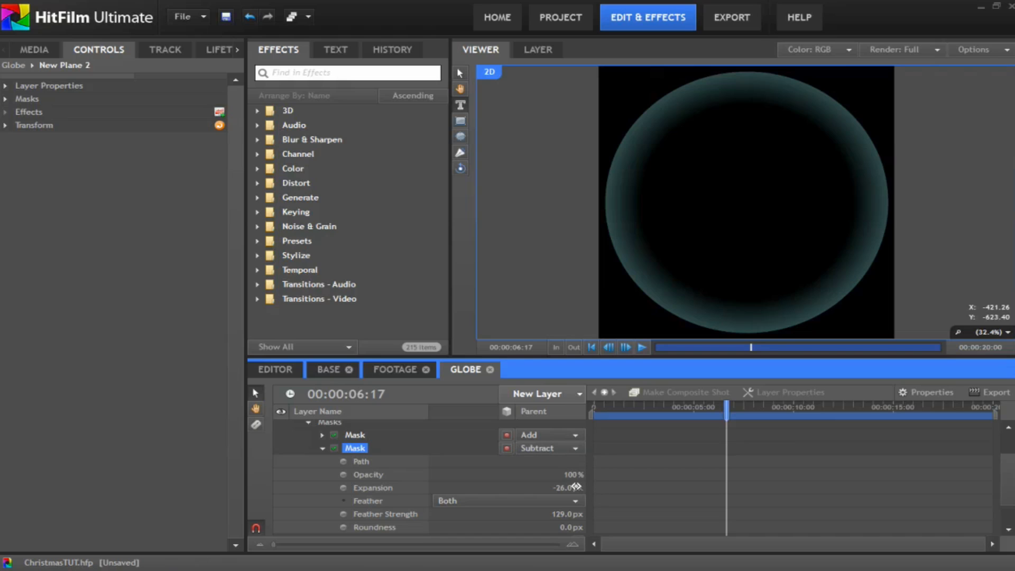
{"action": "left_click_drag", "start_coordinate": [559, 487], "coordinate": [548, 487]}
- Collapse the mask rows and toggle New Plane 2 and Snow Globe Fill visibility to compare the globe
{"action": "left_click", "coordinate": [322, 447]}
{"action": "left_click", "coordinate": [296, 450]}
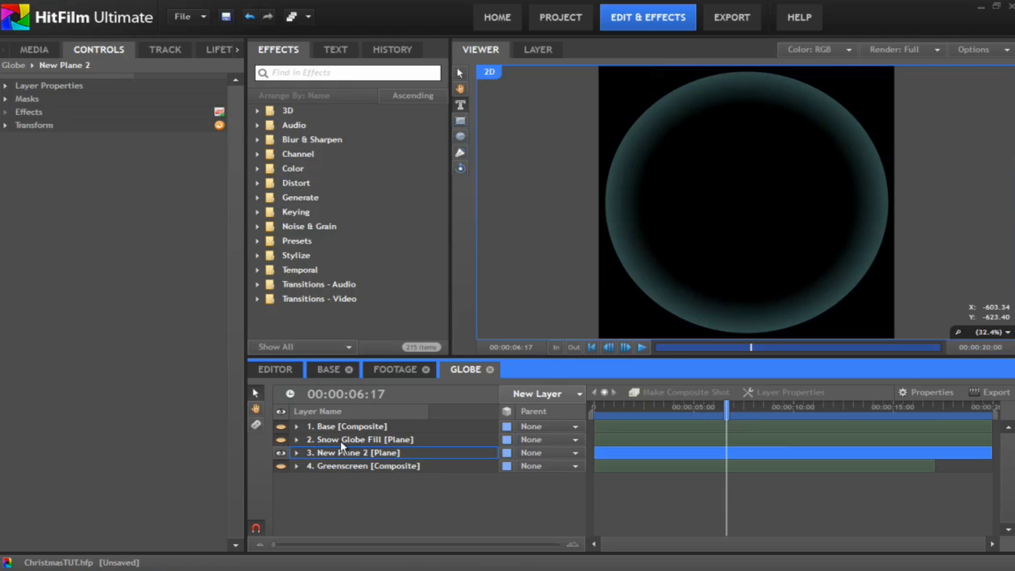
{"action": "left_click", "coordinate": [282, 438]}
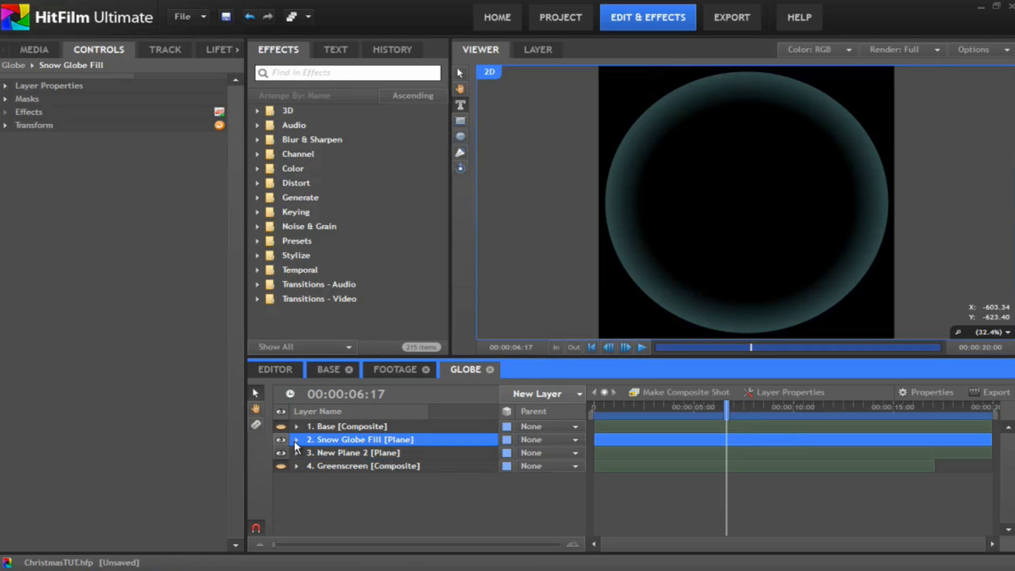
{"action": "left_click", "coordinate": [297, 439]}
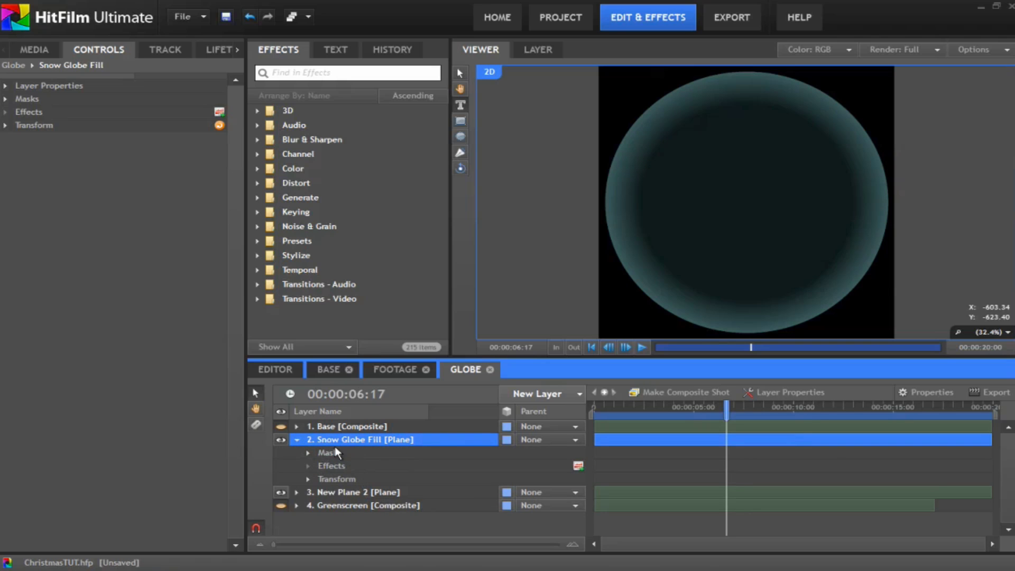
{"action": "left_click", "coordinate": [281, 492]}
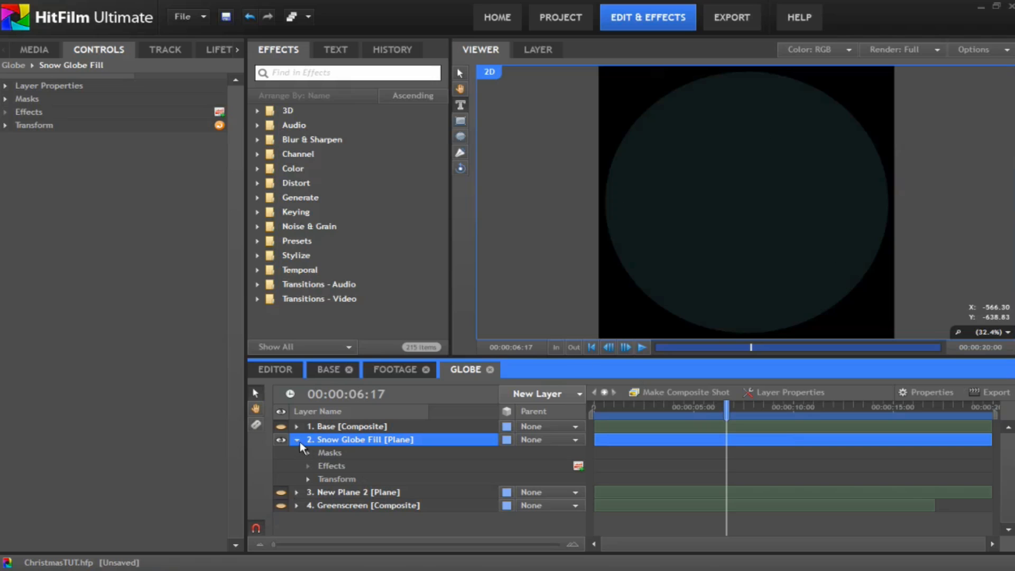
{"action": "left_click", "coordinate": [281, 439]}
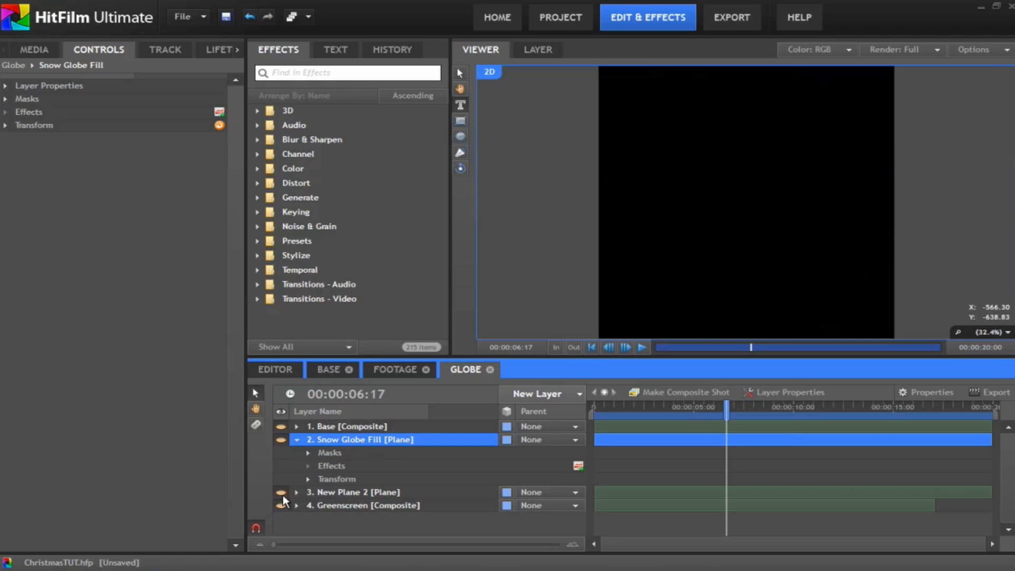
{"action": "left_click", "coordinate": [281, 492]}
- Check the Transform opacity of New Plane 2 (50%) and Snow Globe Fill (10%) in Controls
{"action": "left_click", "coordinate": [336, 495]}
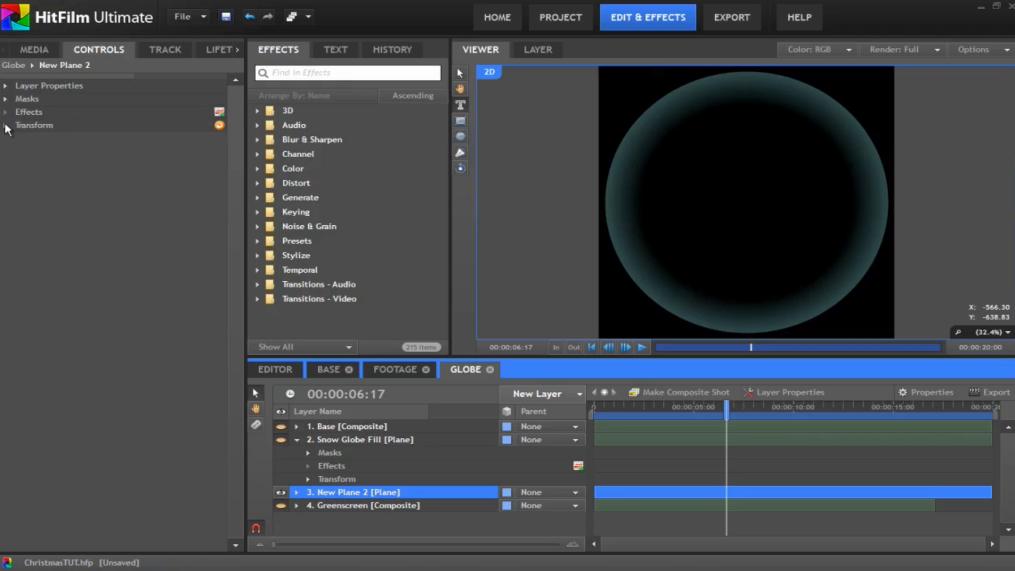
{"action": "left_click", "coordinate": [6, 100]}
{"action": "left_click", "coordinate": [6, 100]}
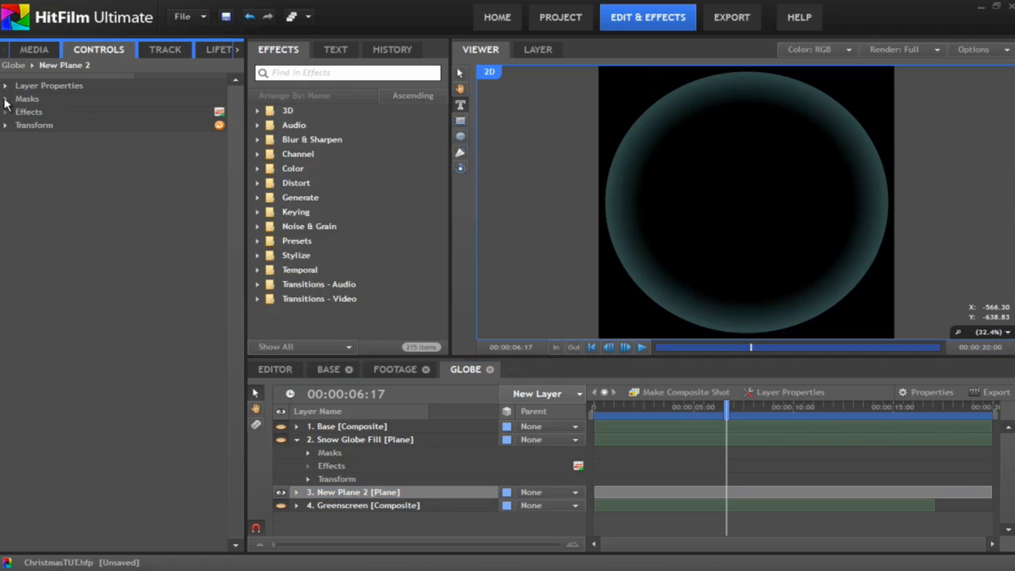
{"action": "left_click", "coordinate": [5, 125]}
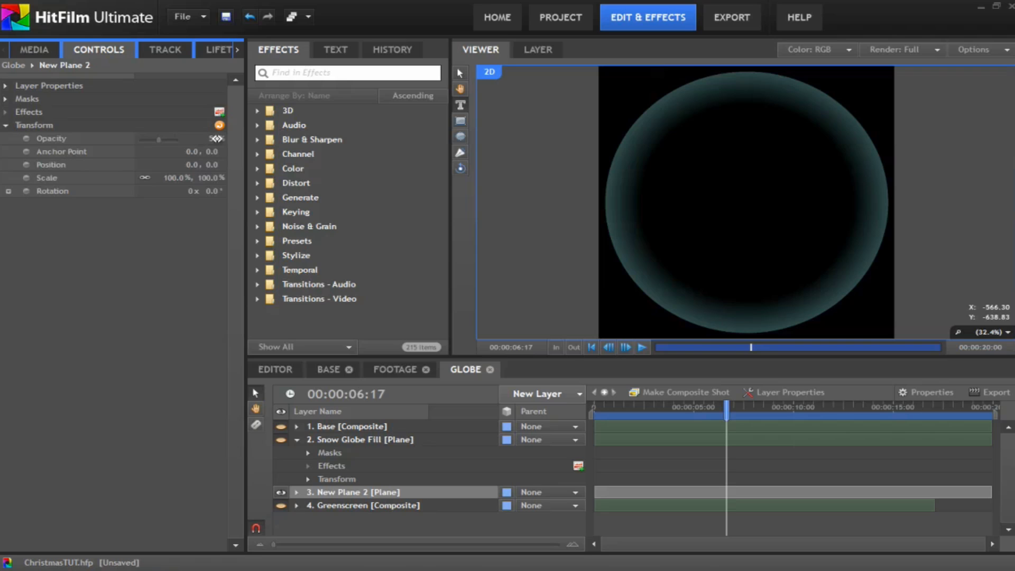
{"action": "left_click", "coordinate": [315, 442]}
{"action": "left_click", "coordinate": [297, 440]}
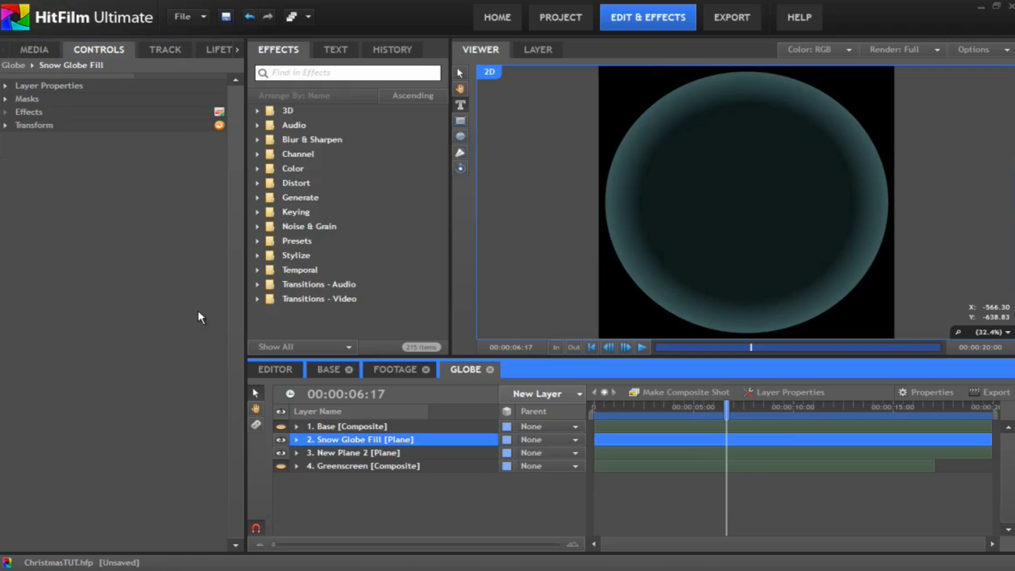
{"action": "left_click", "coordinate": [7, 125]}
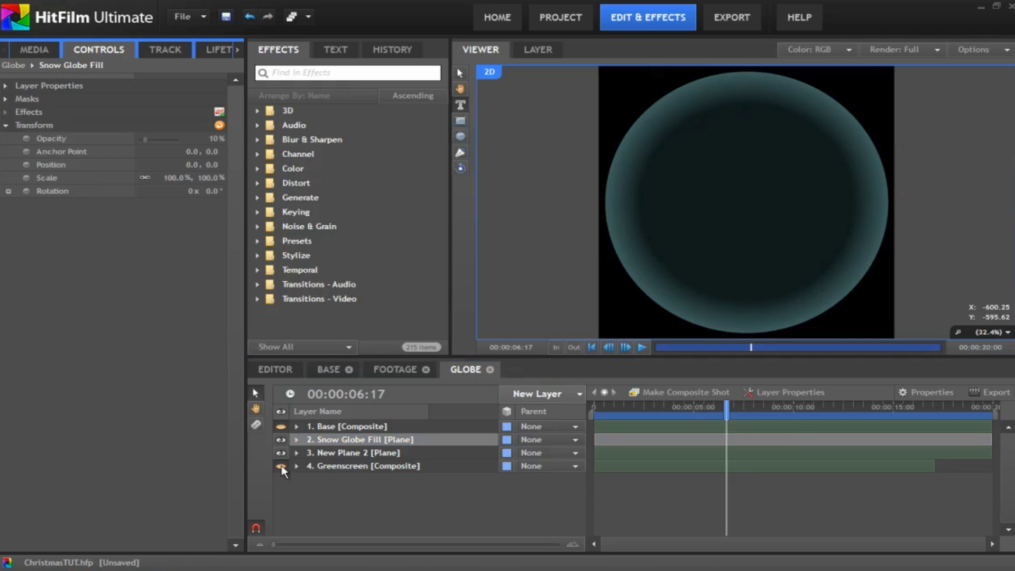
{"action": "left_click", "coordinate": [334, 453]}
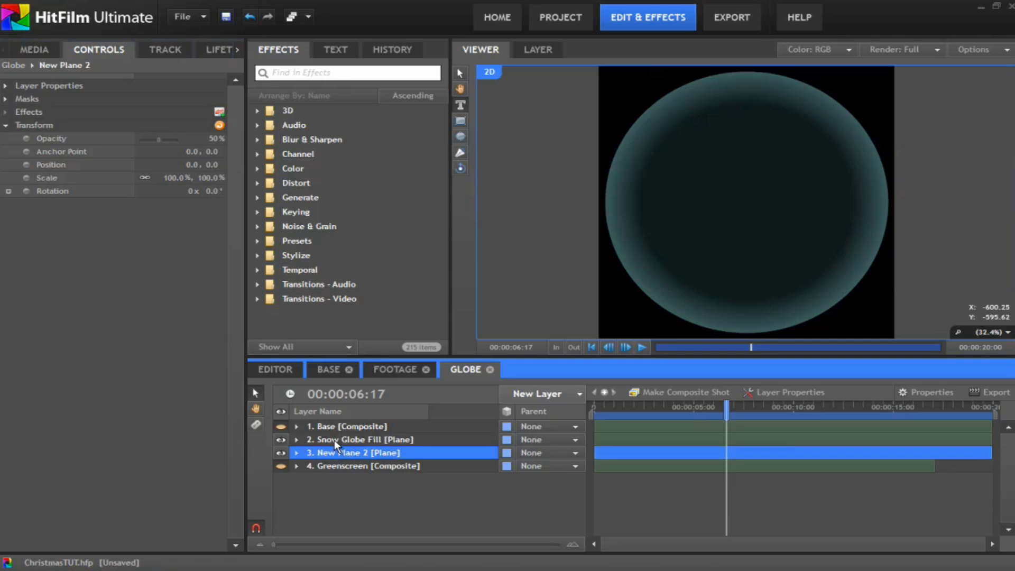
{"action": "left_click", "coordinate": [334, 442]}
{"action": "left_click", "coordinate": [337, 454]}
{"action": "left_click", "coordinate": [333, 443]}
{"action": "left_click", "coordinate": [336, 455]}
{"action": "left_click", "coordinate": [333, 466]}
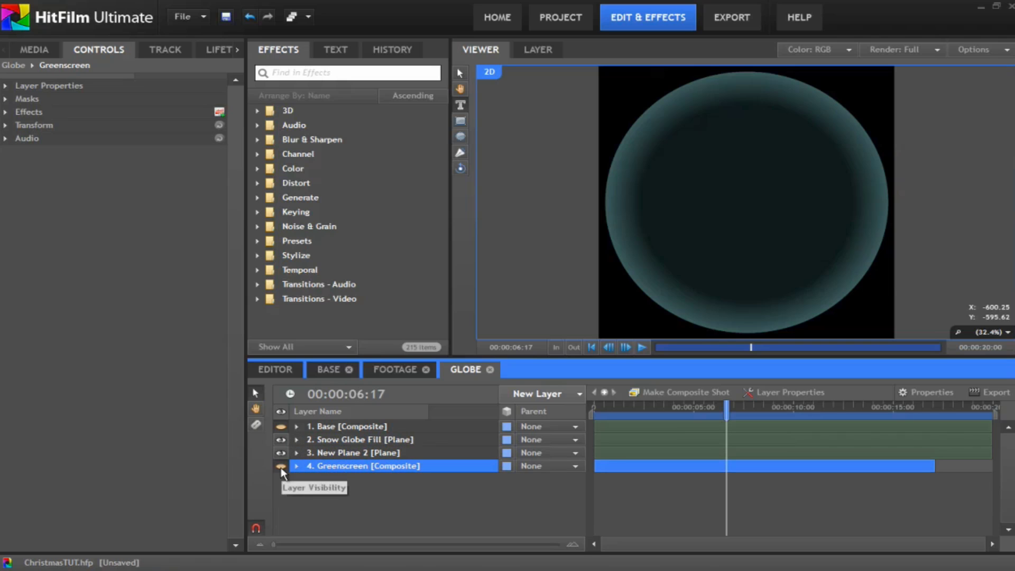
{"action": "left_click", "coordinate": [280, 467]}
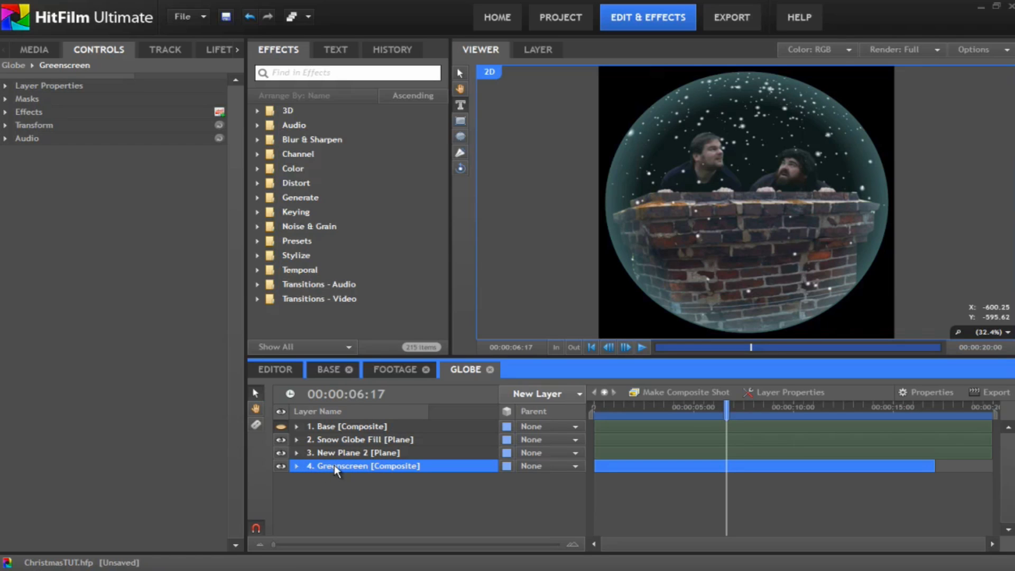
{"action": "left_click", "coordinate": [5, 112]}
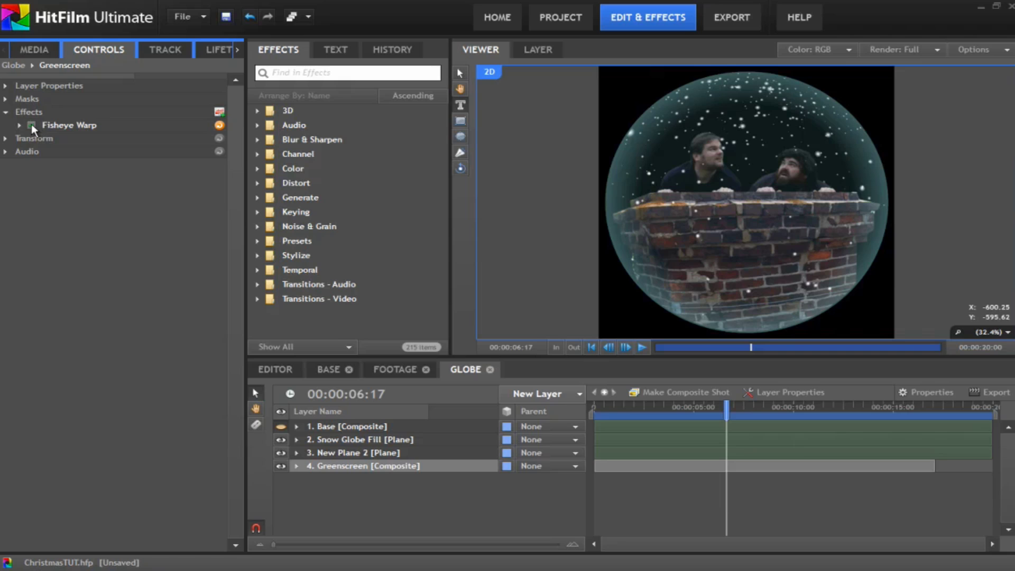
{"action": "left_click", "coordinate": [31, 125]}
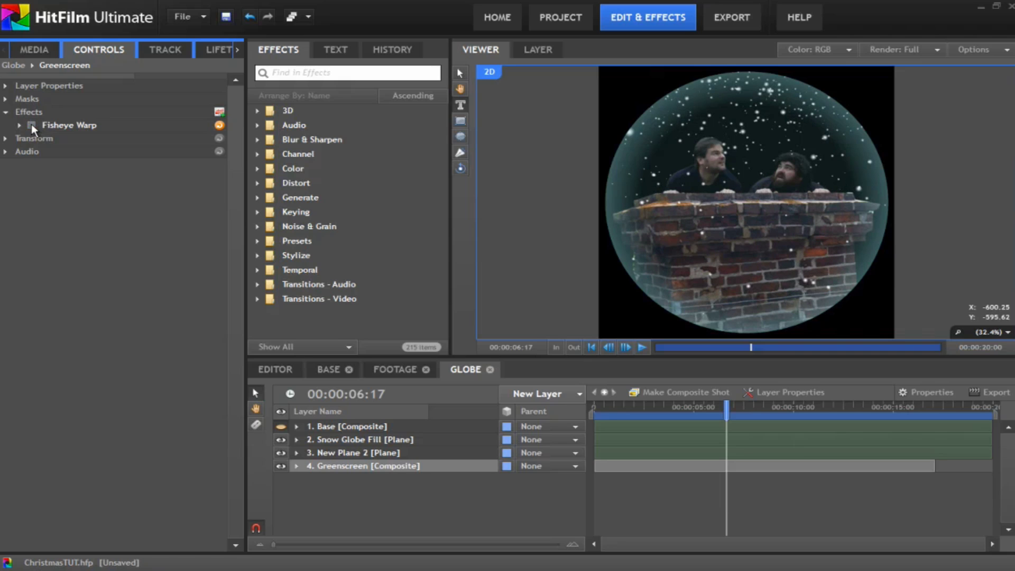
{"action": "left_click", "coordinate": [297, 466]}
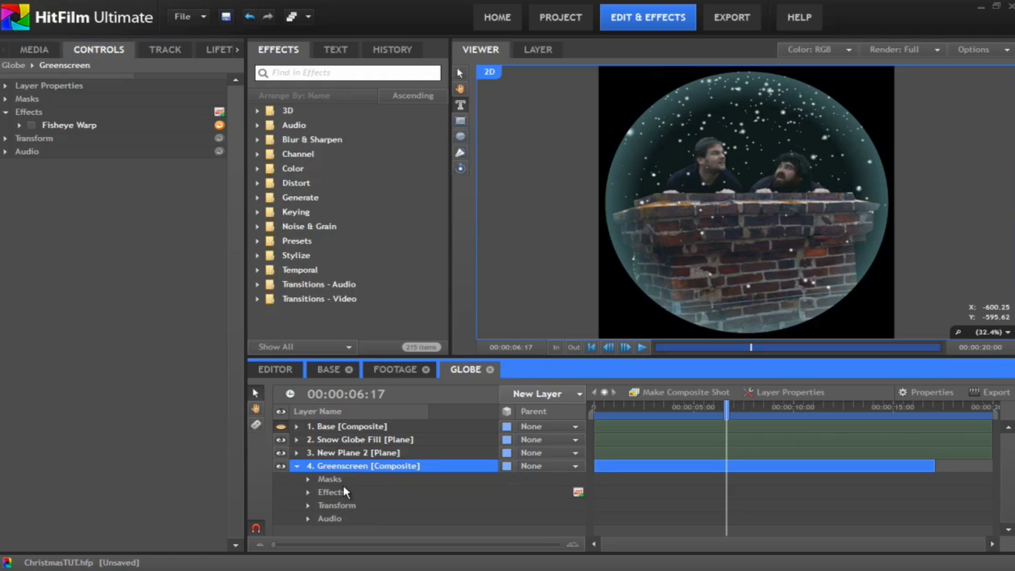
{"action": "left_click", "coordinate": [308, 480]}
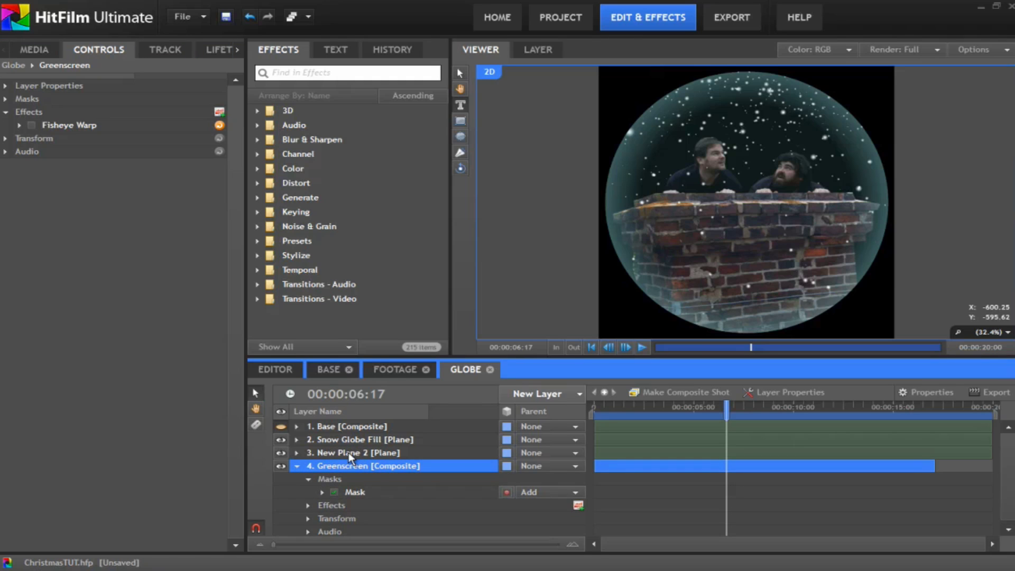
{"action": "left_click", "coordinate": [355, 492]}
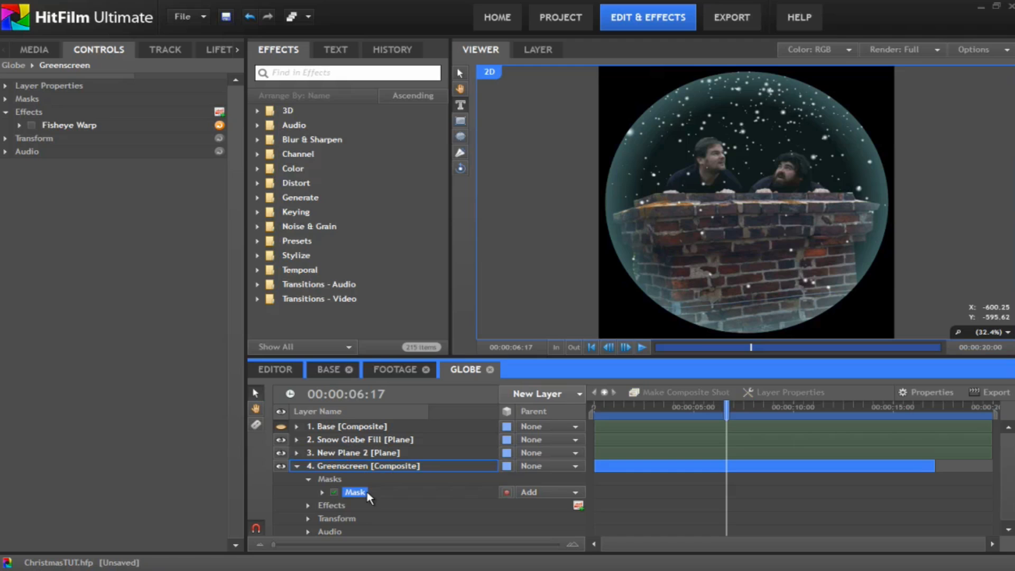
{"action": "left_click", "coordinate": [335, 493]}
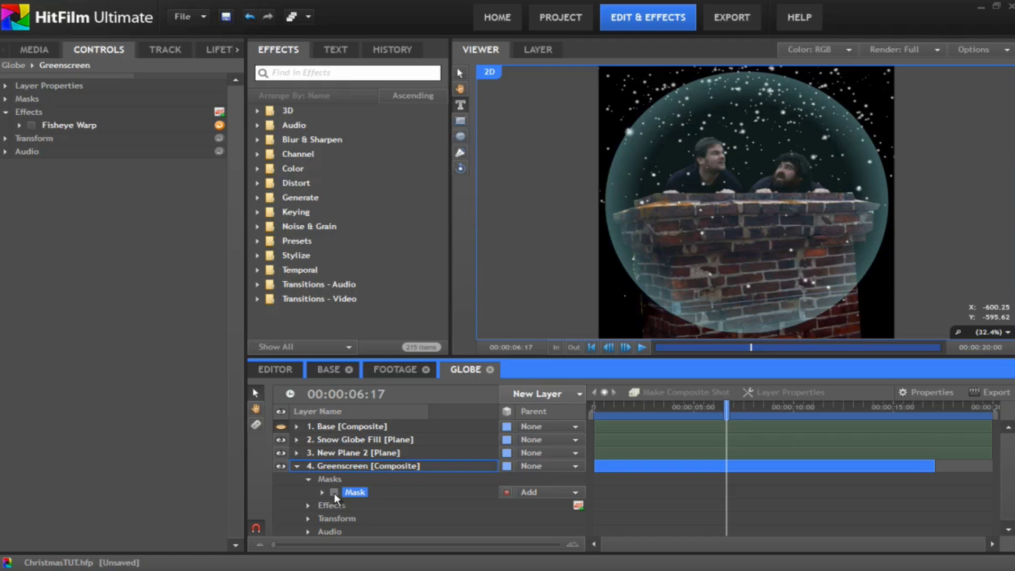
{"action": "left_click", "coordinate": [334, 493]}
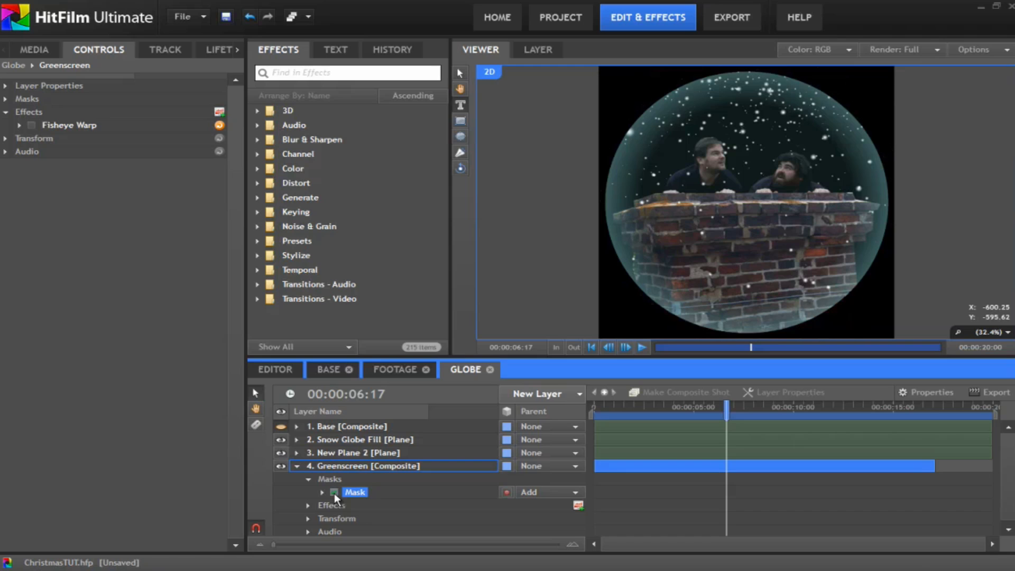
{"action": "left_click", "coordinate": [315, 467]}
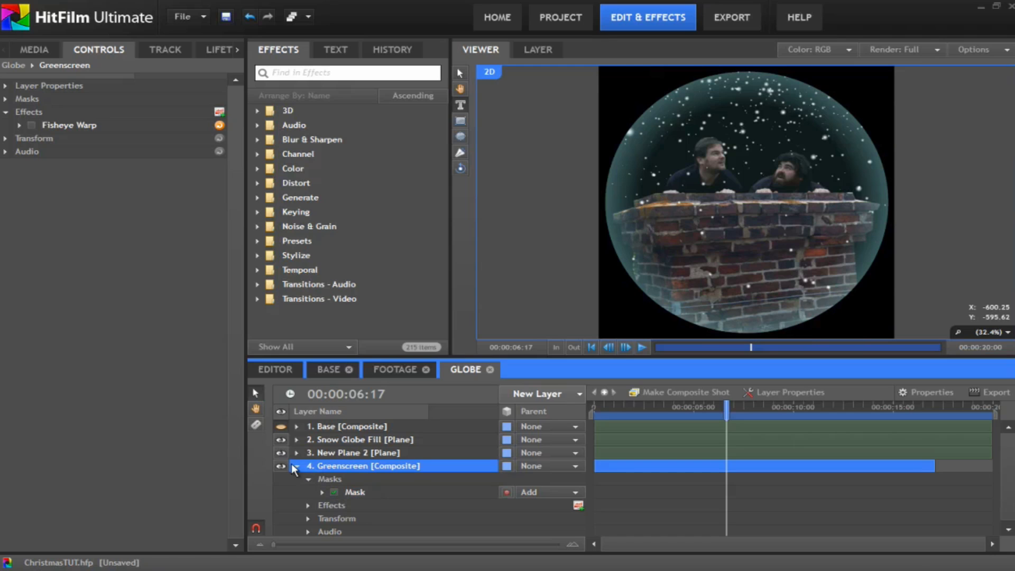
{"action": "left_click", "coordinate": [296, 466]}
{"action": "left_click", "coordinate": [21, 125]}
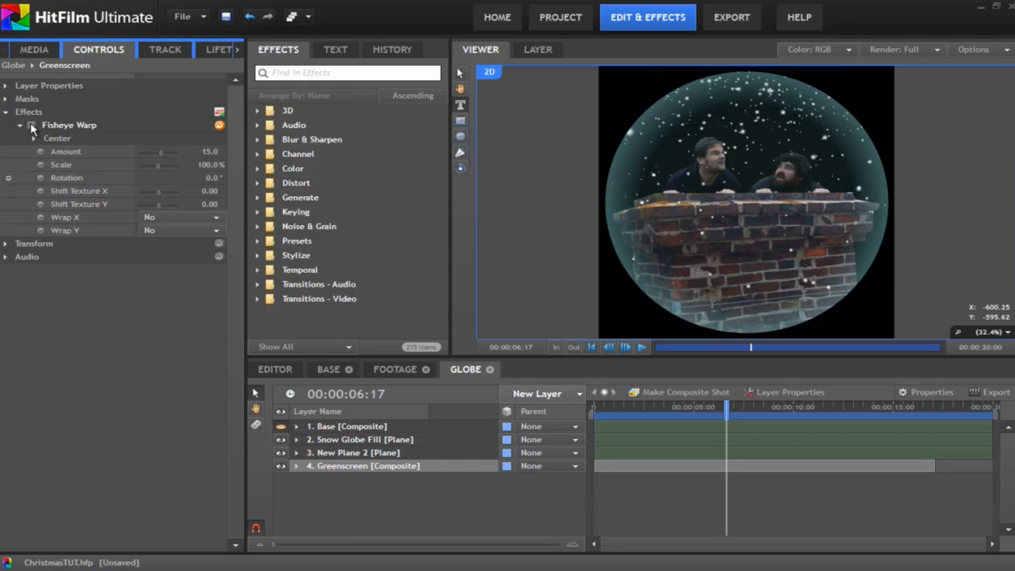
{"action": "left_click", "coordinate": [31, 123]}
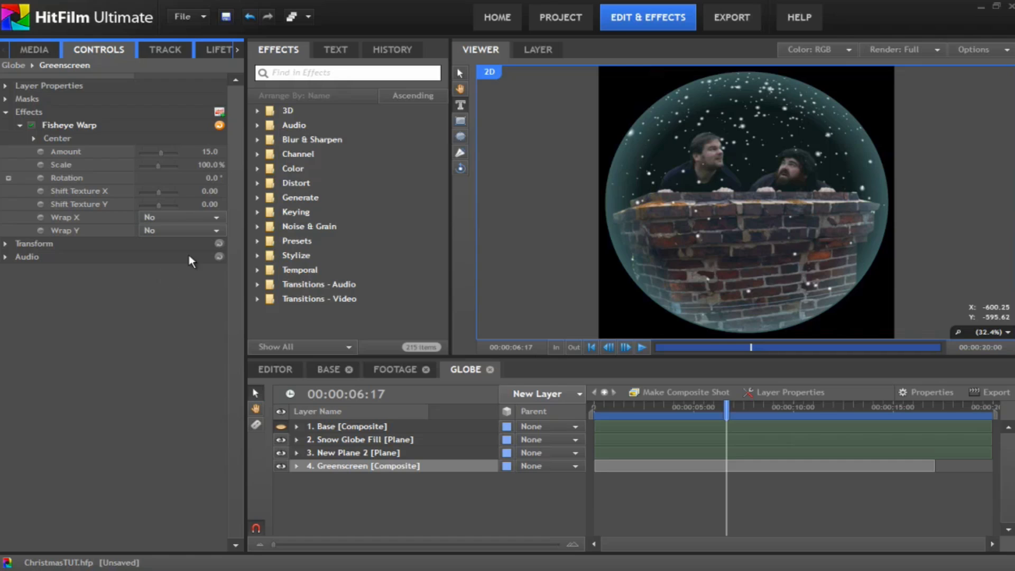
- Turn on the Base [Composite] layer to reveal the 'Hello Everyone' banner
{"action": "left_click", "coordinate": [367, 428]}
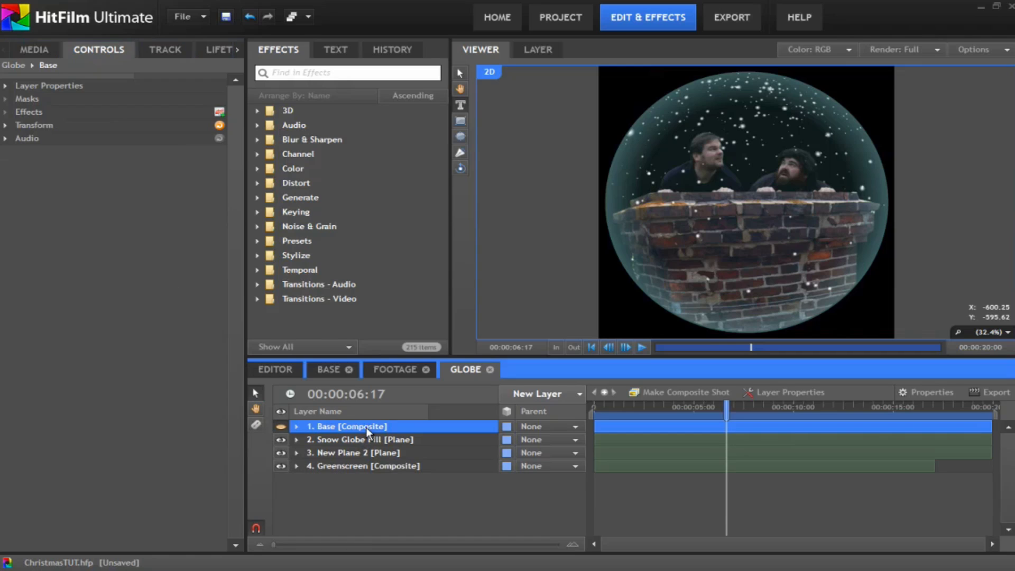
{"action": "left_click", "coordinate": [281, 427]}
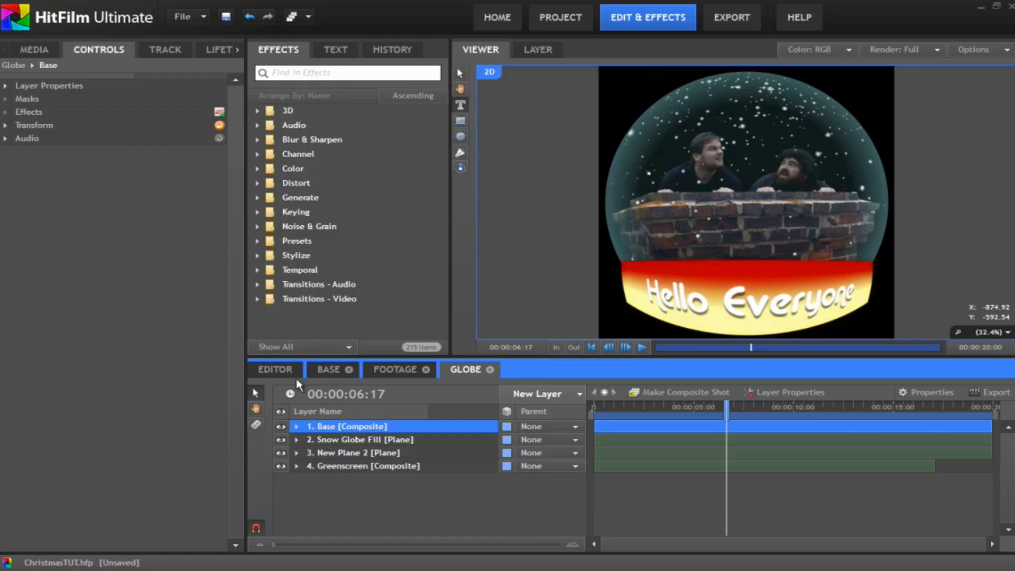
- Open the Main Comp composite from the Media list and return to its first frame
{"action": "left_click", "coordinate": [52, 50]}
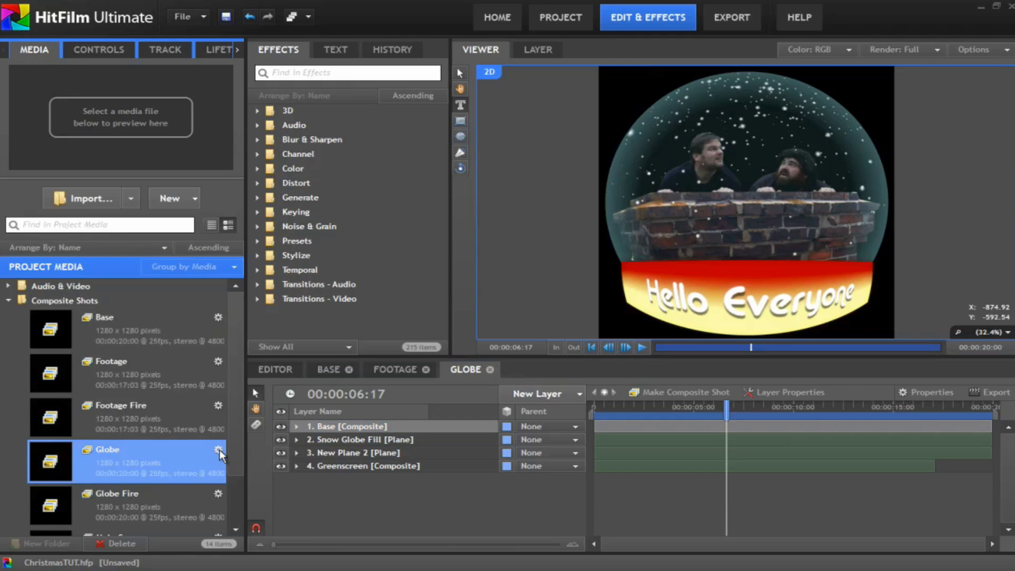
{"action": "scroll", "coordinate": [246, 478], "scroll_direction": "down", "scroll_amount": 2}
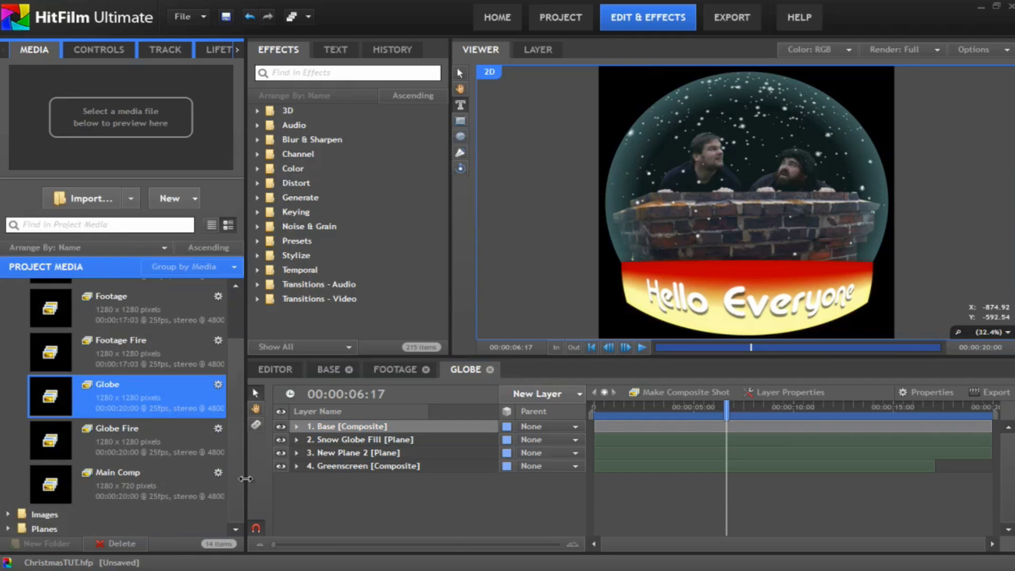
{"action": "double_click", "coordinate": [66, 486]}
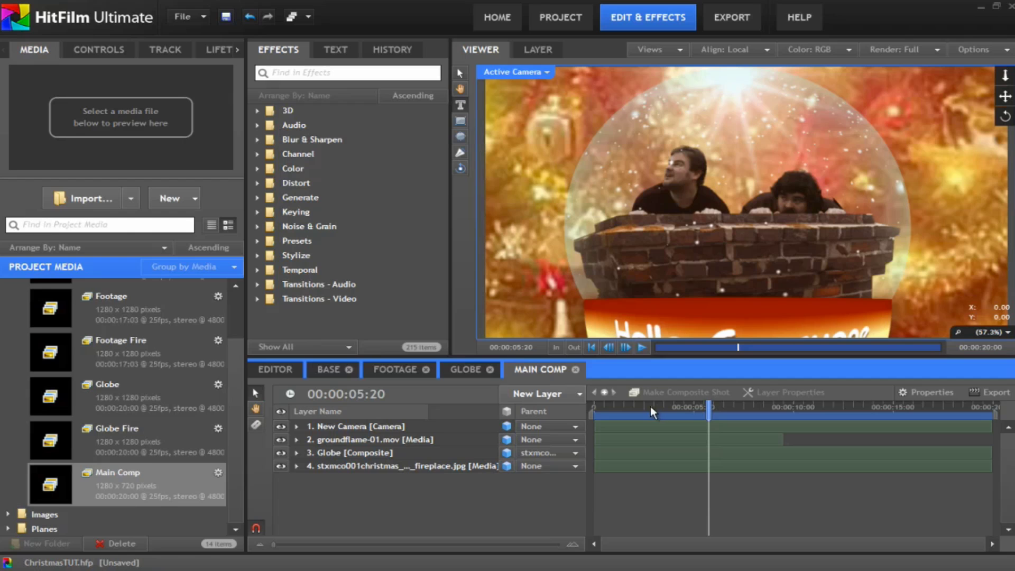
{"action": "left_click", "coordinate": [603, 404]}
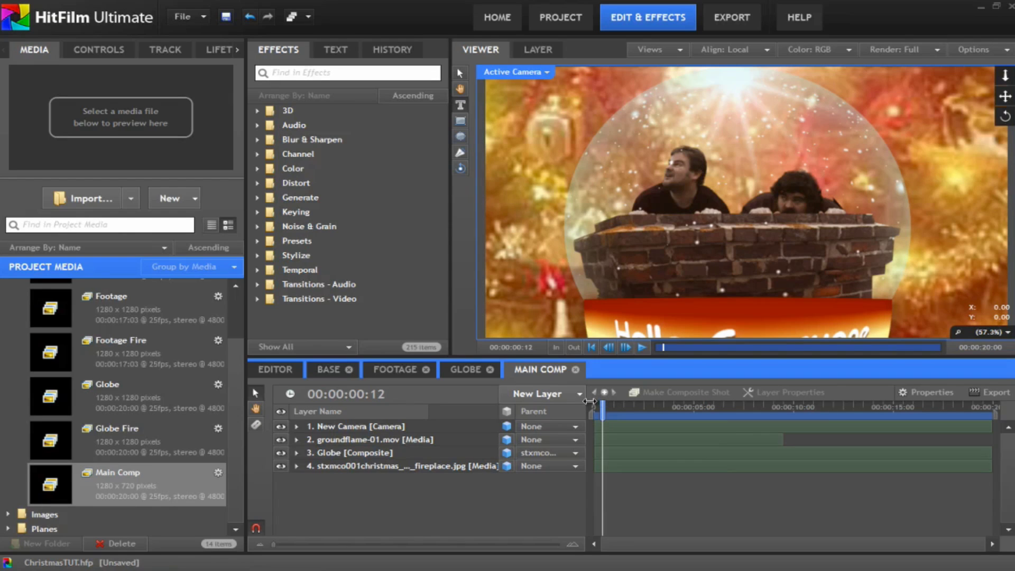
{"action": "left_click_drag", "start_coordinate": [603, 404], "coordinate": [594, 404]}
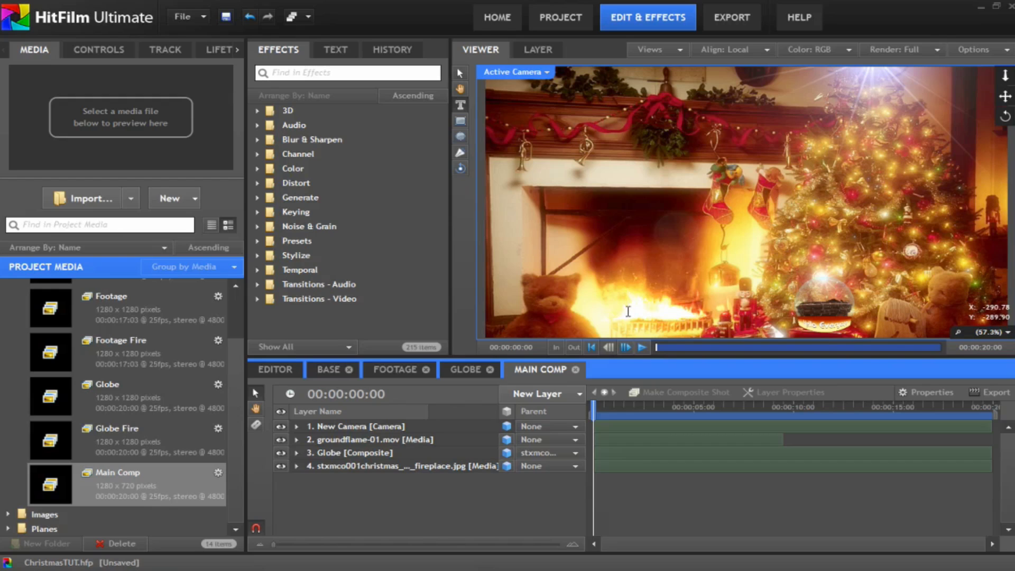
- Preview the camera move at 5 s, 00:00:07:20, 00:00:11:23 and 00:00:08:16
{"action": "left_click", "coordinate": [599, 405]}
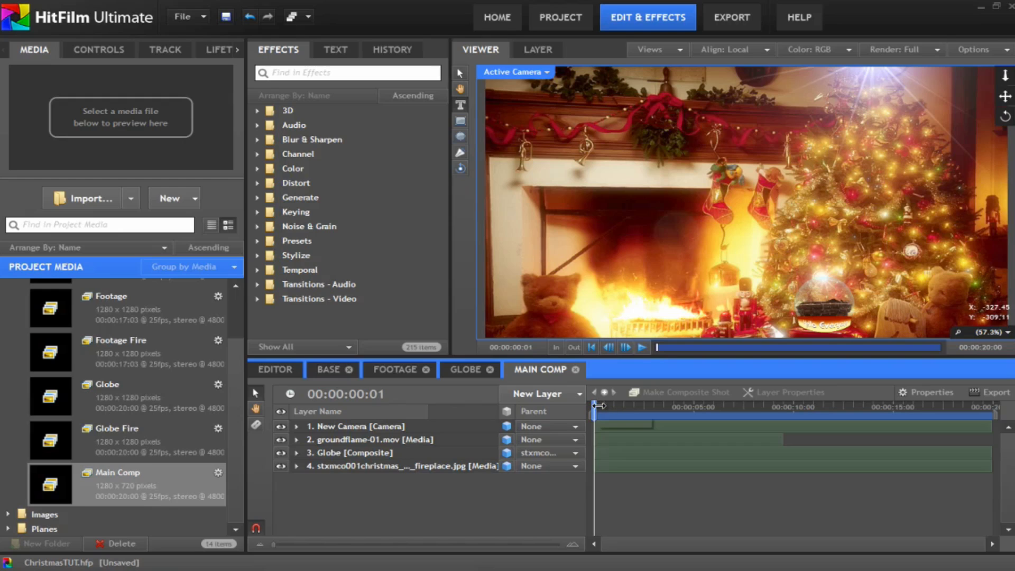
{"action": "left_click_drag", "start_coordinate": [603, 405], "coordinate": [623, 403]}
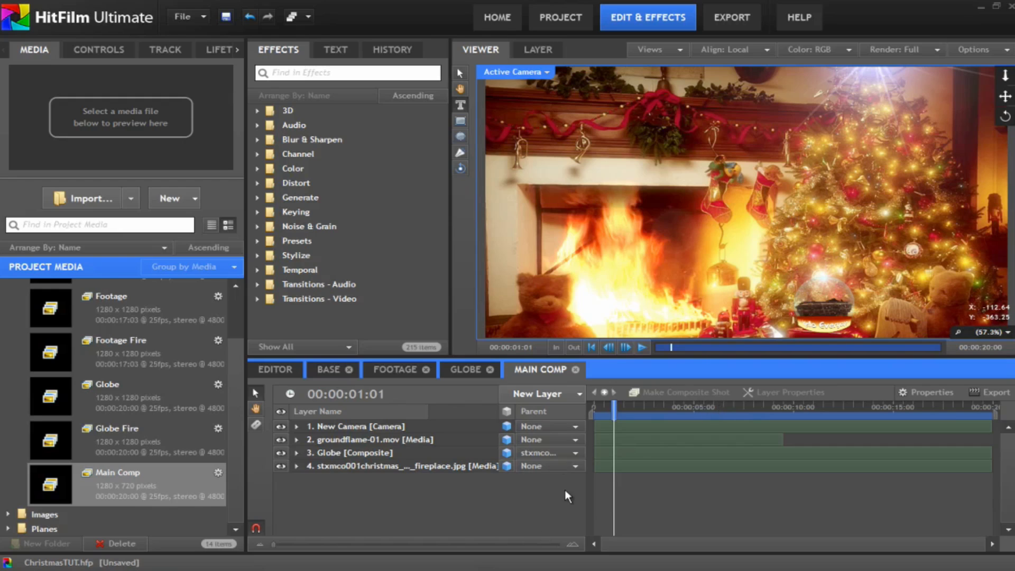
{"action": "left_click", "coordinate": [431, 427]}
{"action": "left_click", "coordinate": [693, 405]}
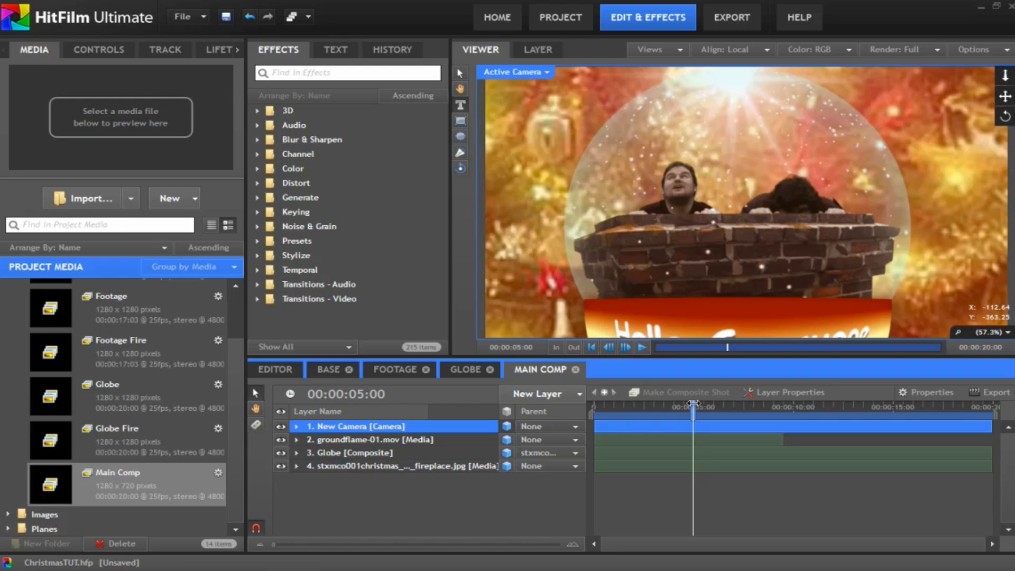
{"action": "left_click", "coordinate": [748, 407]}
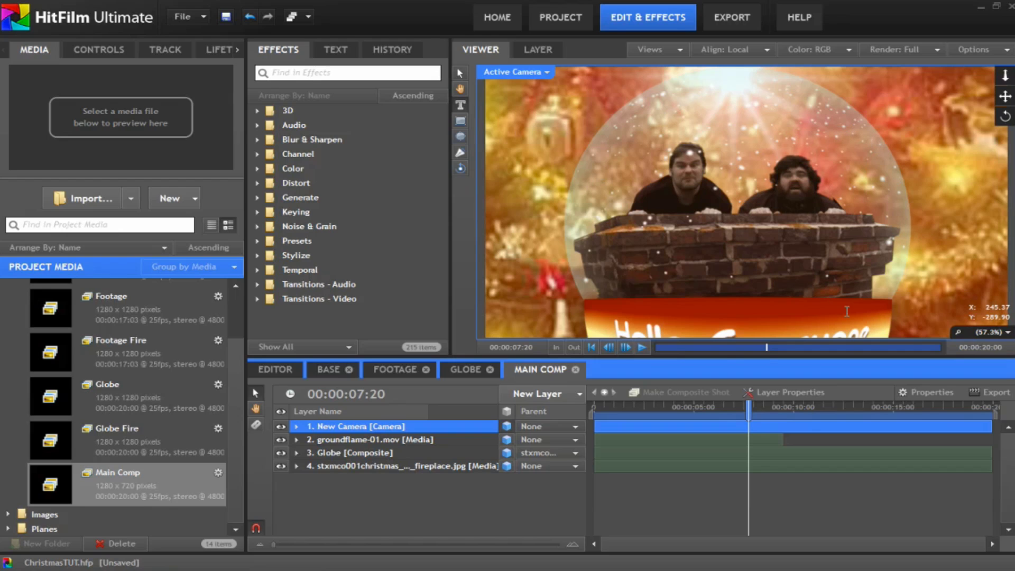
{"action": "left_click", "coordinate": [831, 406]}
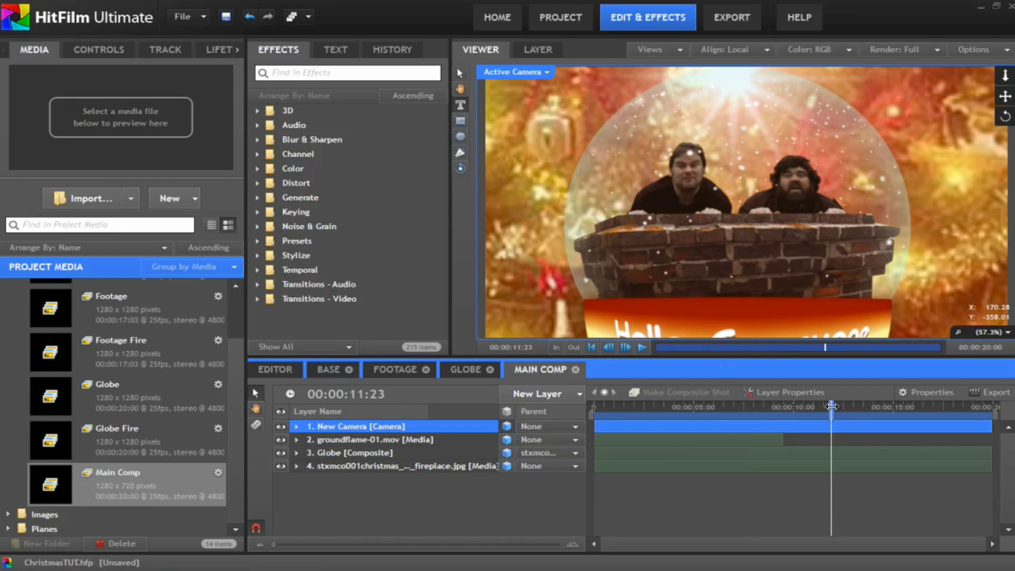
{"action": "left_click", "coordinate": [766, 406]}
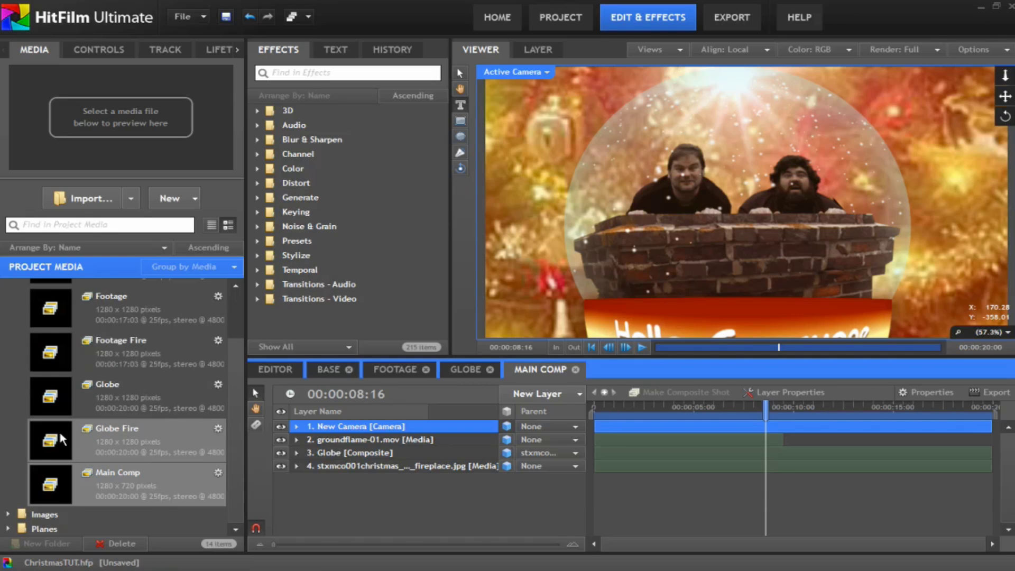
- Open the Globe Fire composite and scrub to about four seconds to preview the flames
{"action": "double_click", "coordinate": [119, 432]}
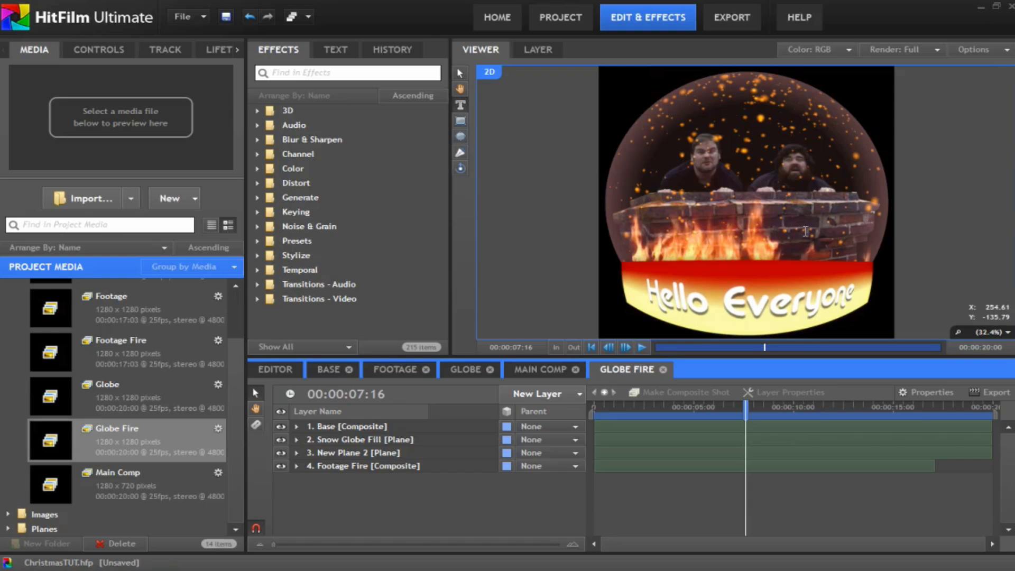
{"action": "mouse_move", "coordinate": [705, 405]}
{"action": "left_mouse_down"}
{"action": "mouse_move", "coordinate": [678, 406]}
{"action": "mouse_move", "coordinate": [710, 405]}
{"action": "left_mouse_up"}
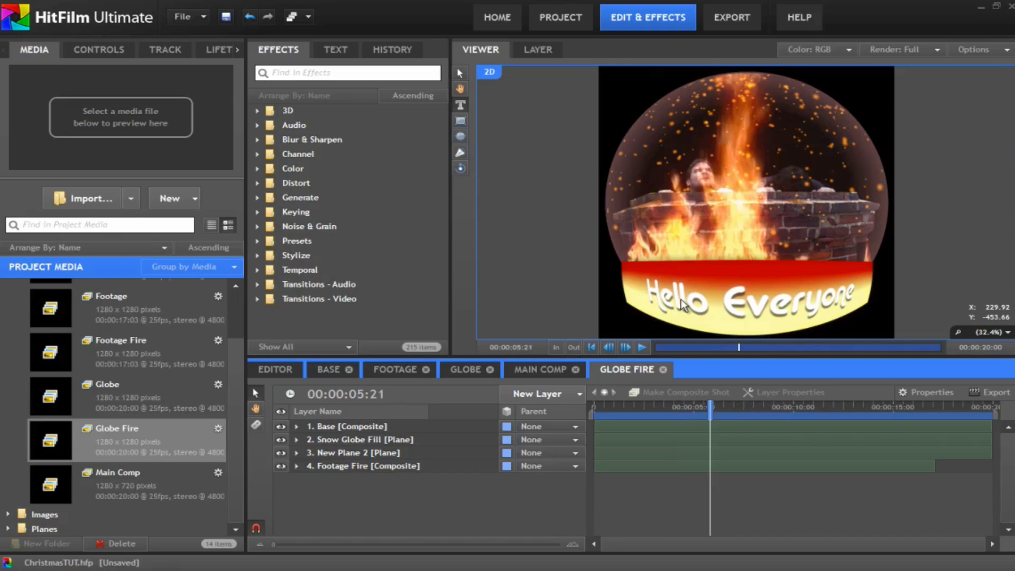